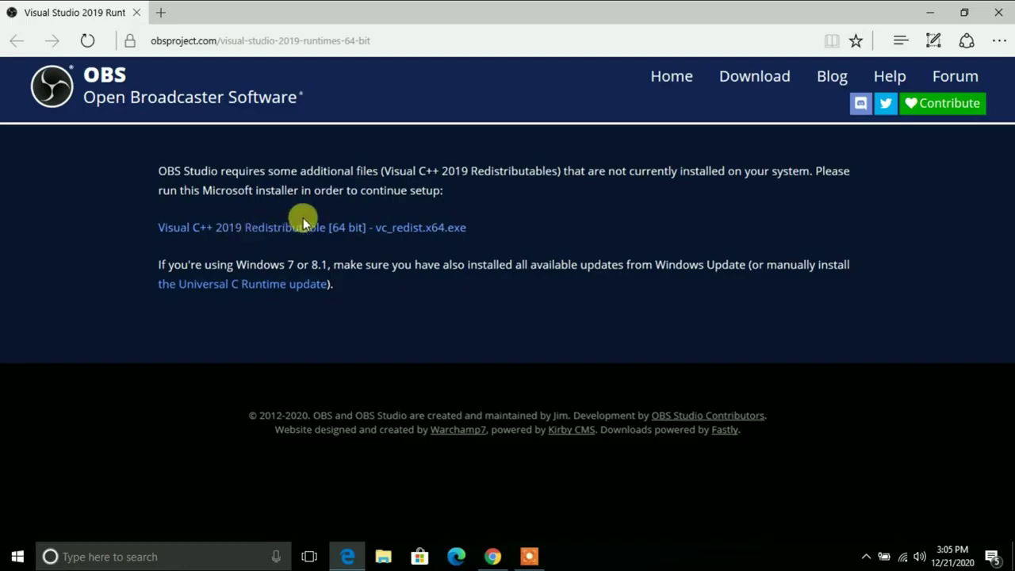
Download the Visual C++ 2019 Redistributable [64 bit] installer vc_redist.x64.exe from the OBS page and run it
click(273, 231)
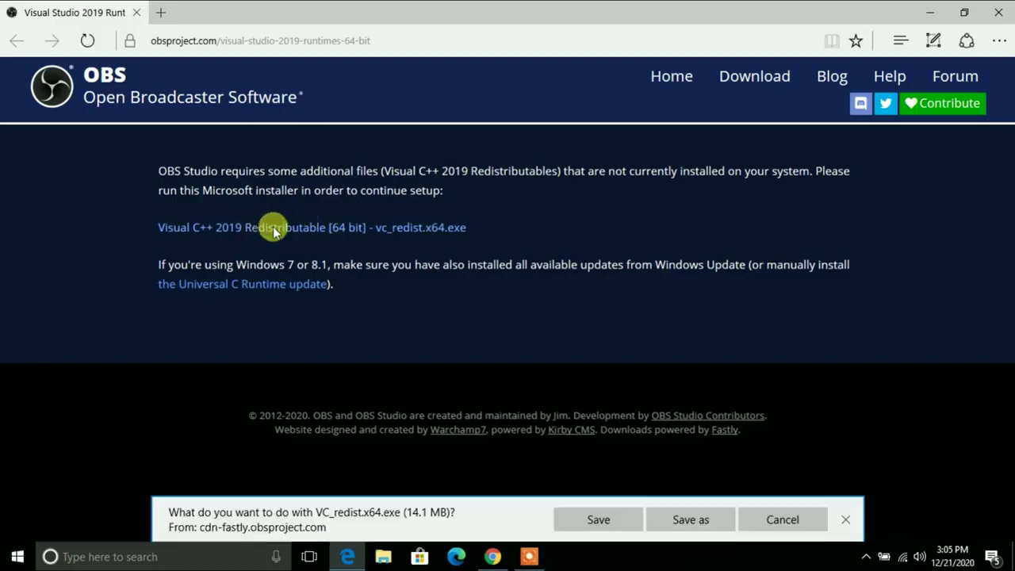
click(595, 518)
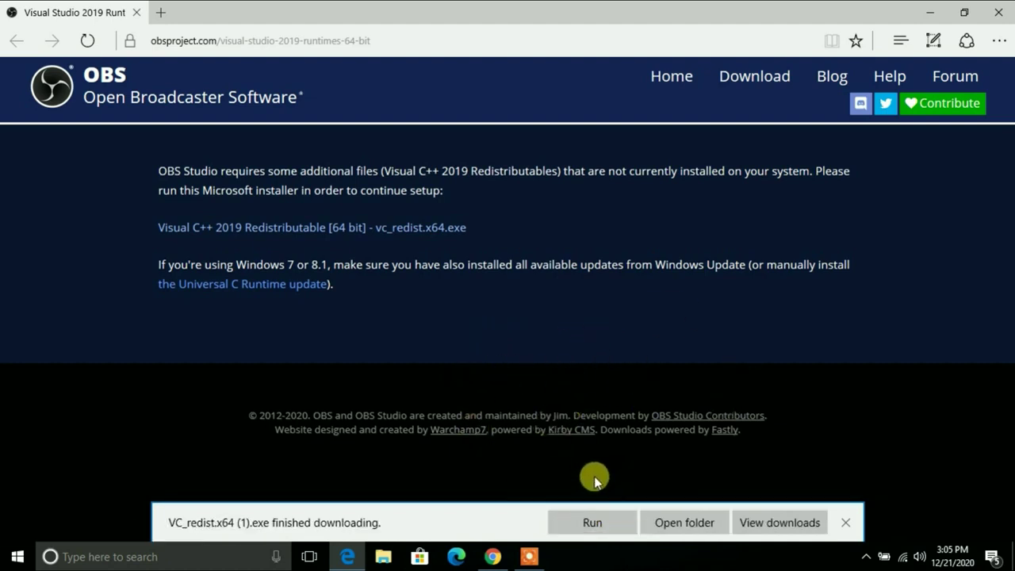
click(587, 525)
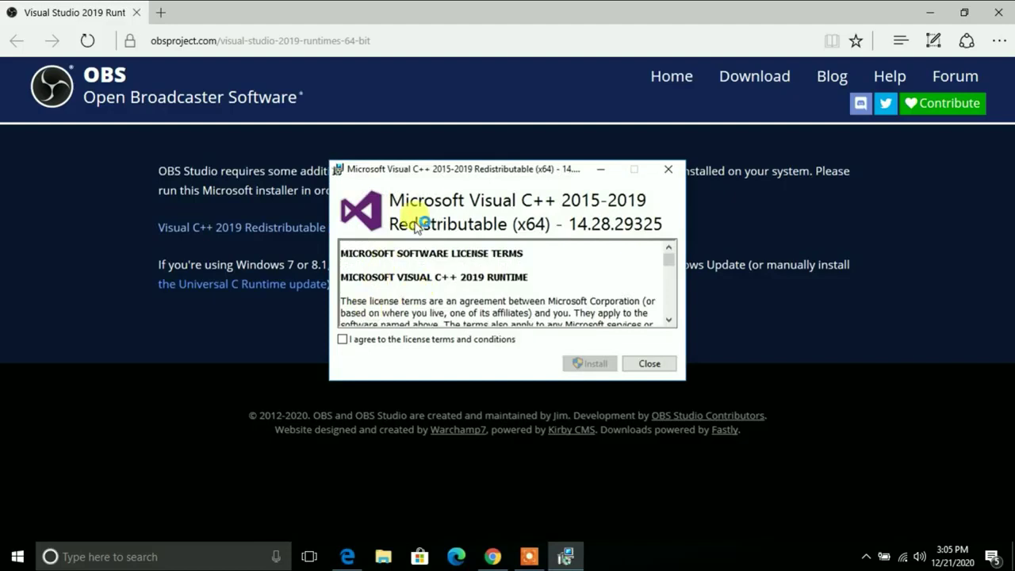
Accept the license terms, install the Microsoft Visual C++ 2015-2019 Redistributable (x64) and close its setup window
click(343, 341)
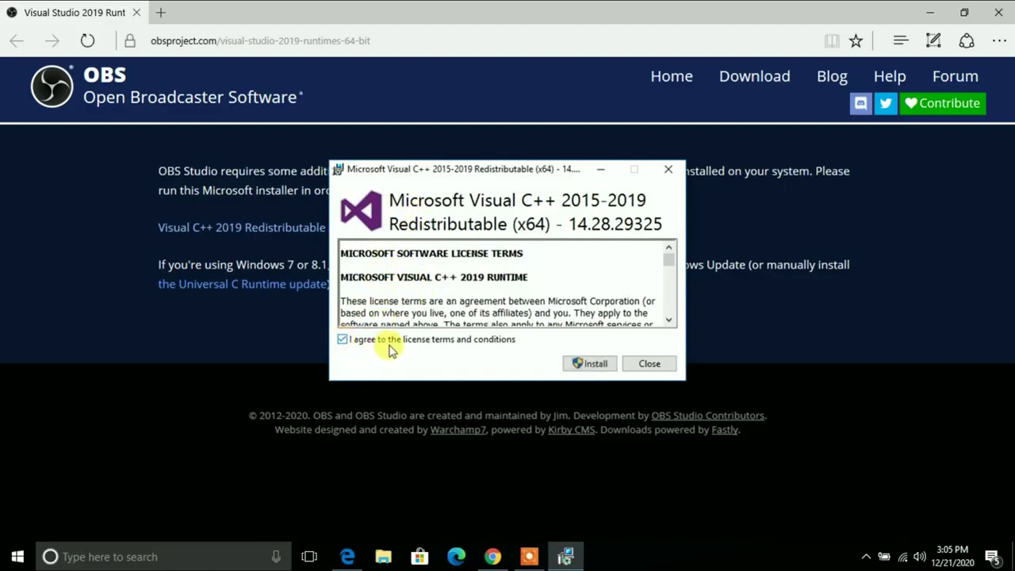
click(343, 340)
click(584, 363)
click(343, 339)
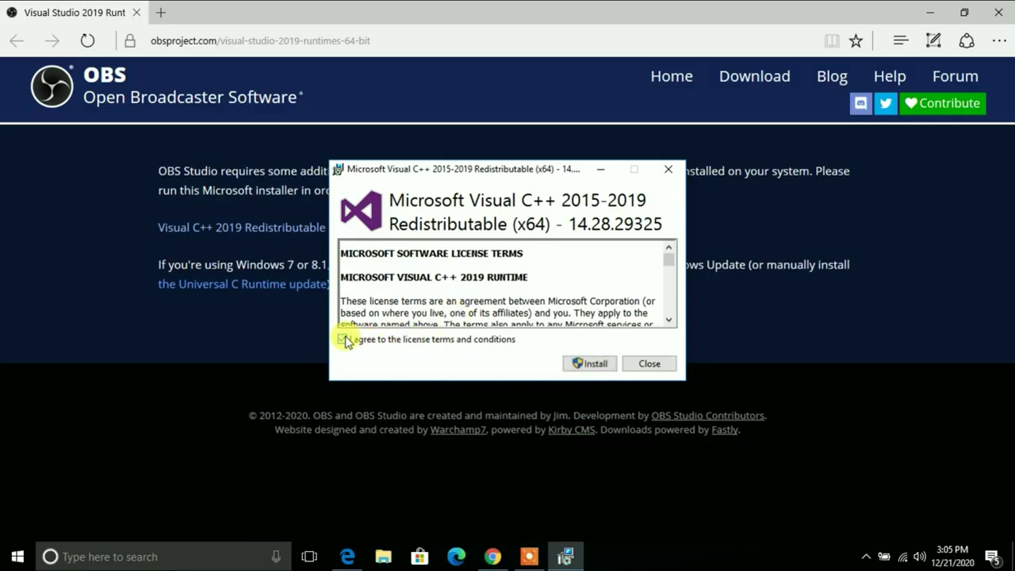
click(591, 364)
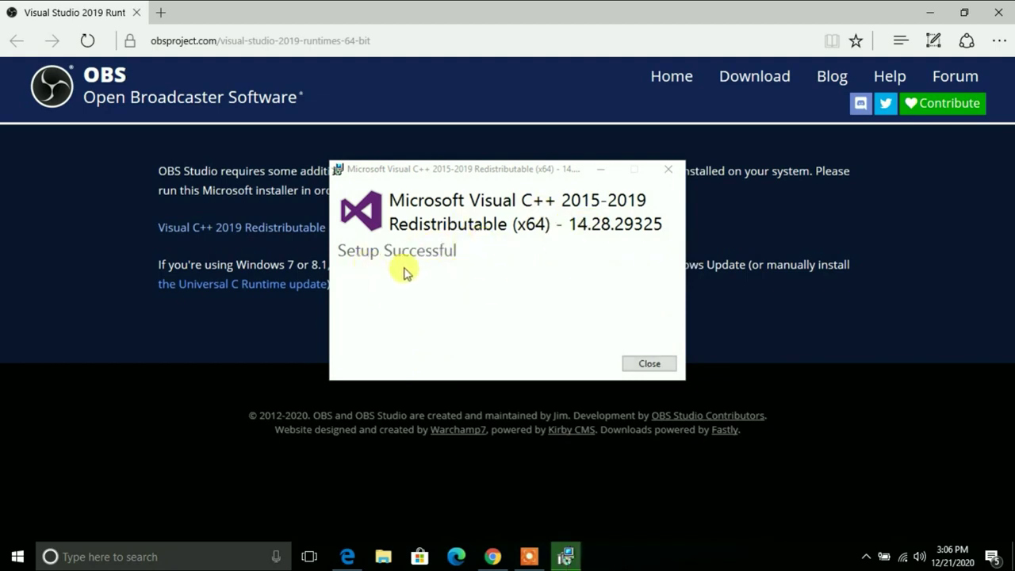
click(642, 365)
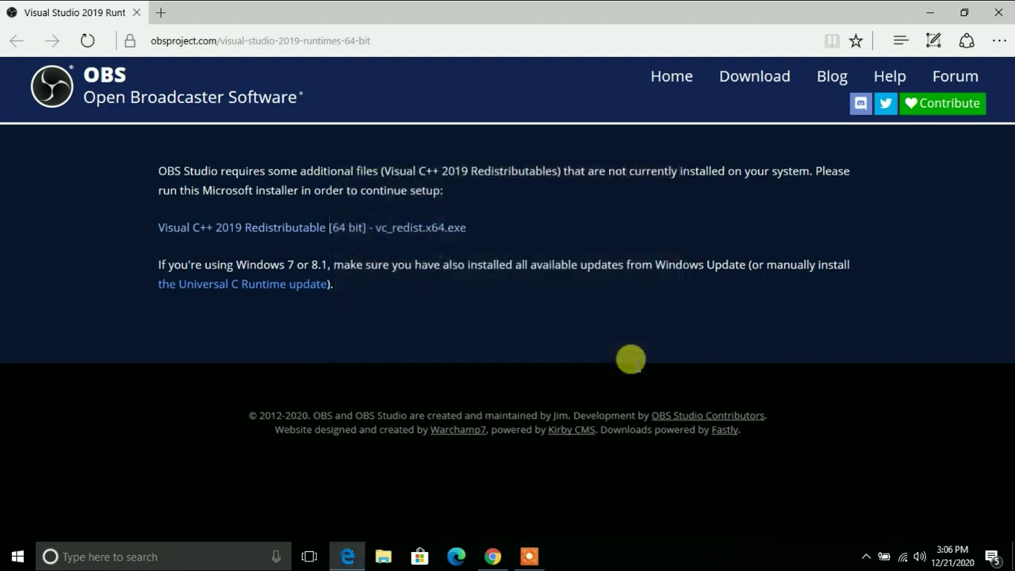
Open the Downloads folder in File Explorer and launch the unnumbered OBS-Studio-26.1-Full-Installer-x64 file
click(381, 556)
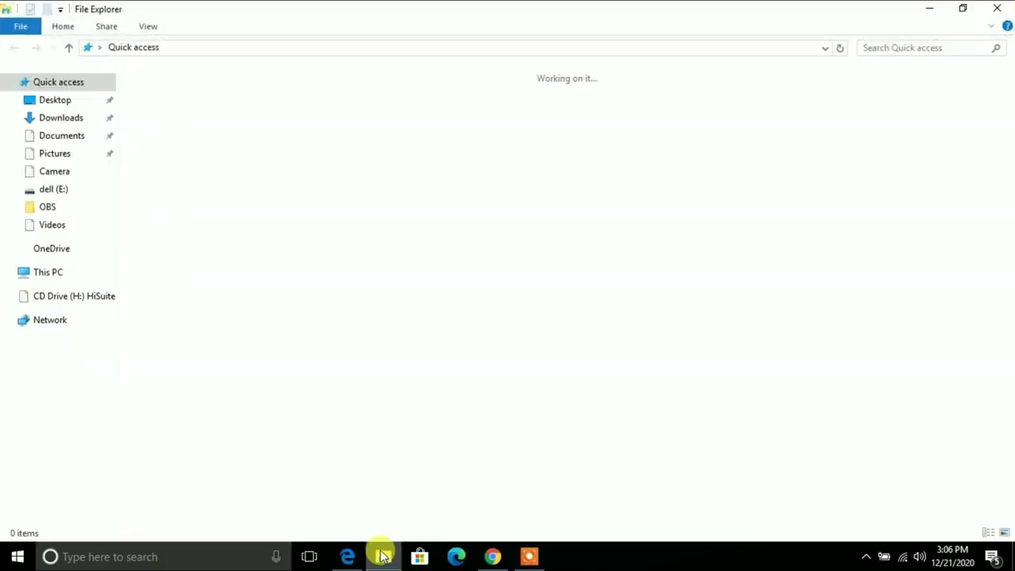
click(59, 119)
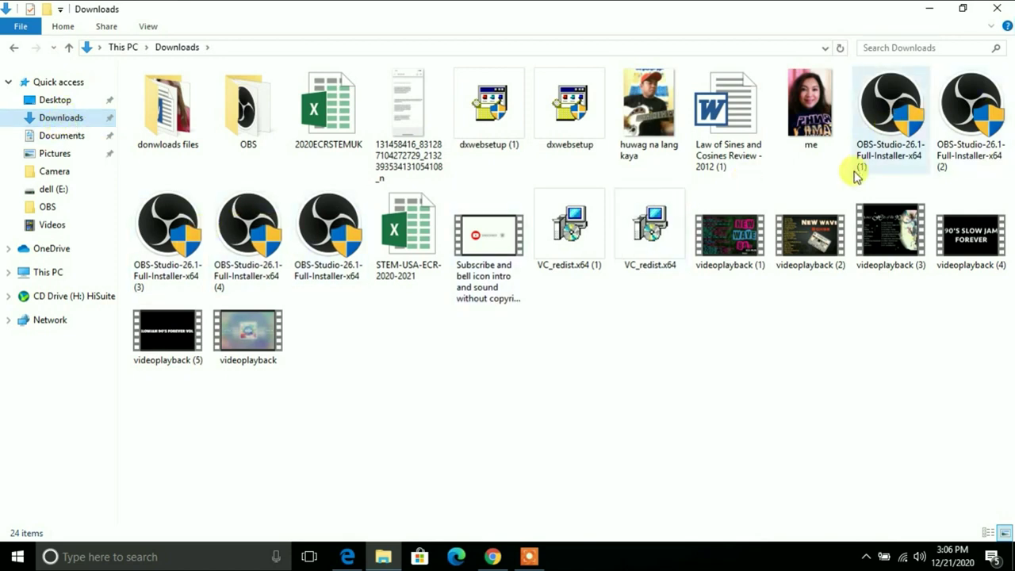
click(333, 246)
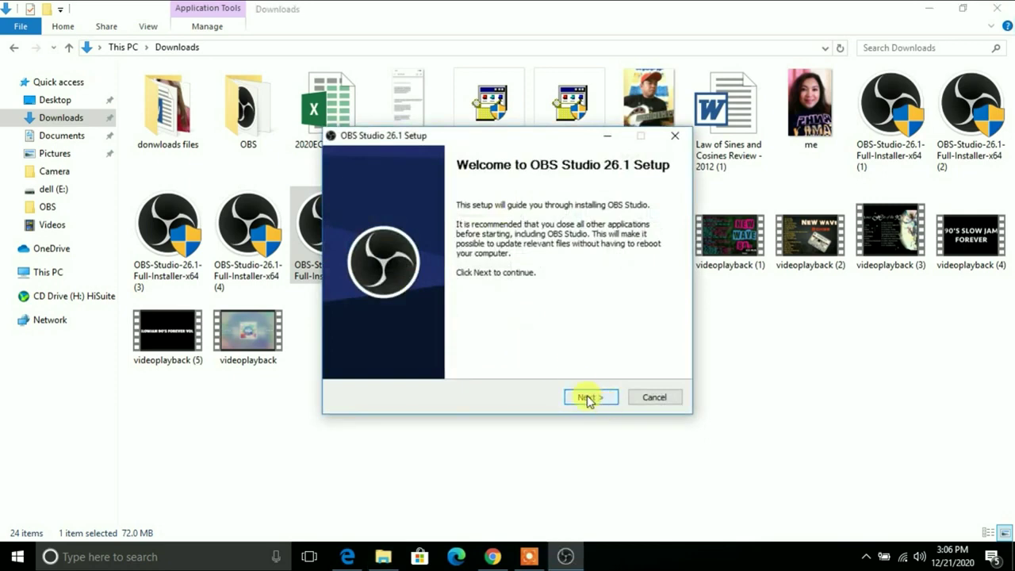
Install OBS Studio 26.1 into C:\Program Files\obs-studio and finish the setup with Launch OBS Studio 26.1 enabled
click(589, 399)
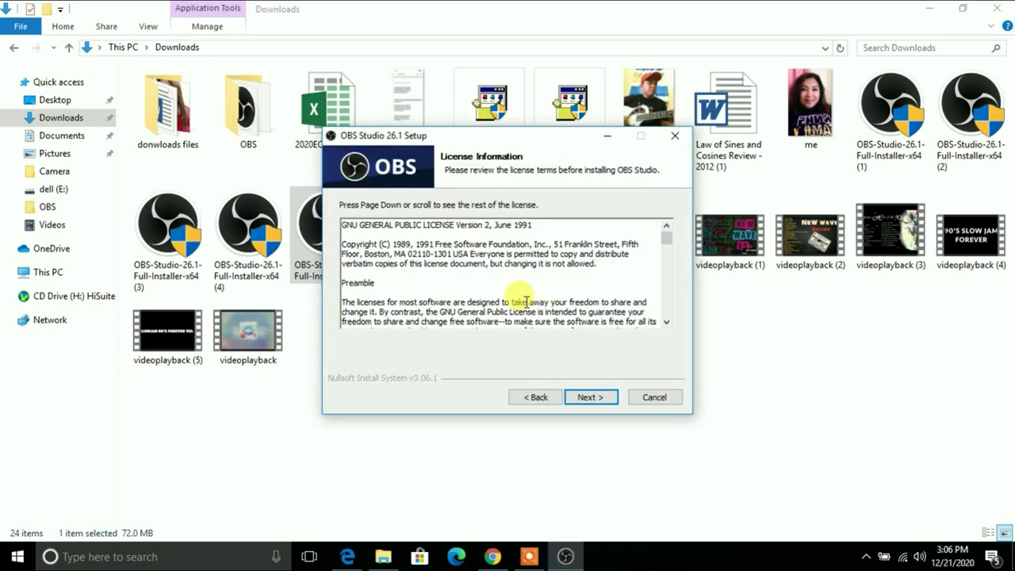
click(588, 397)
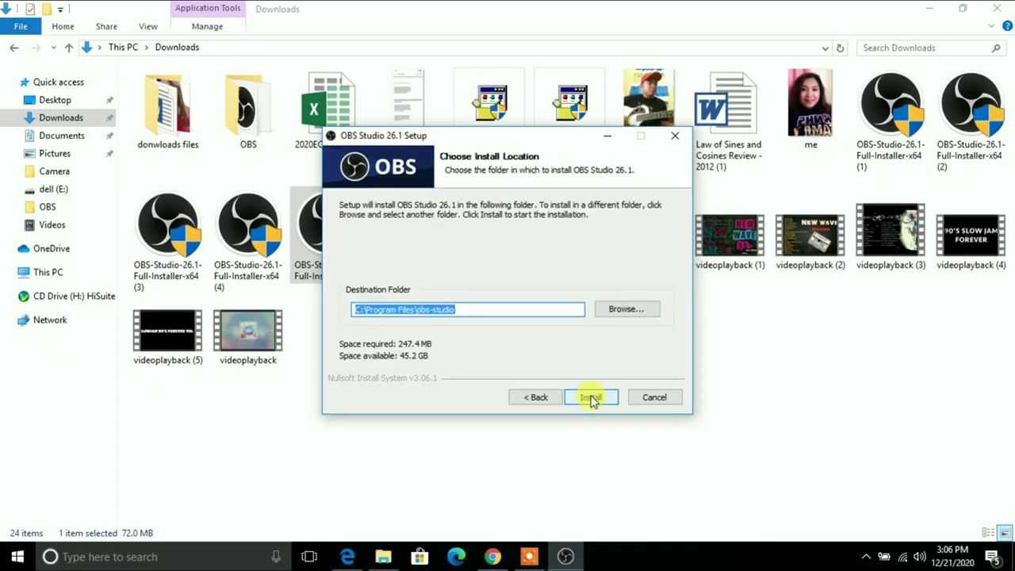
click(591, 398)
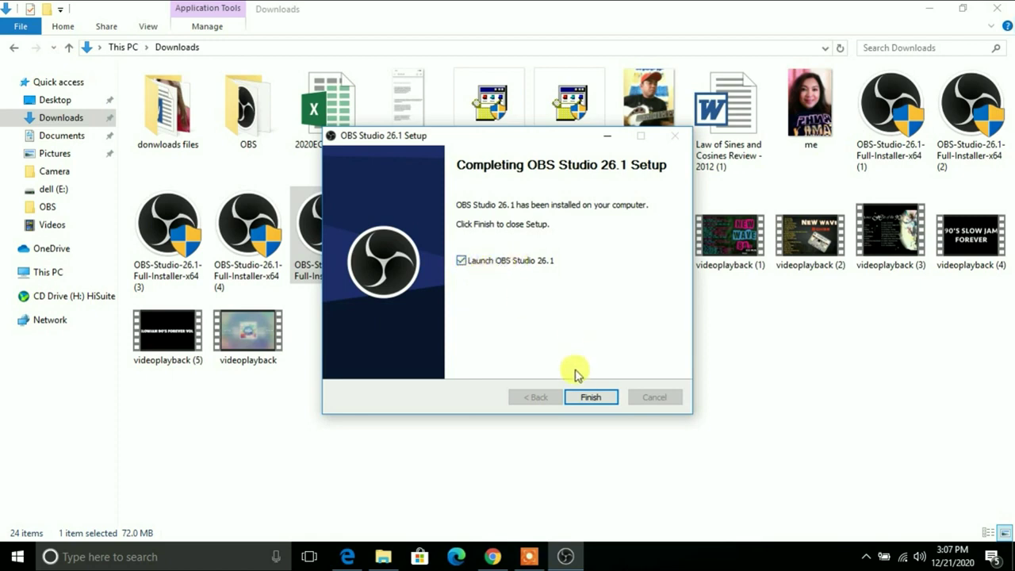
click(590, 398)
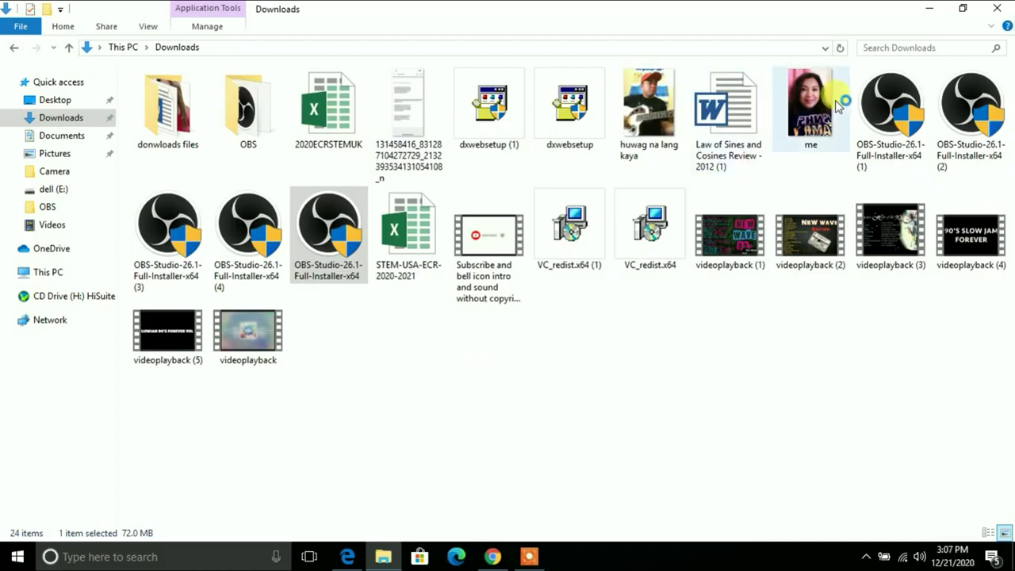
Close the Downloads window and switch to the newly launched OBS Studio
click(1001, 12)
click(416, 232)
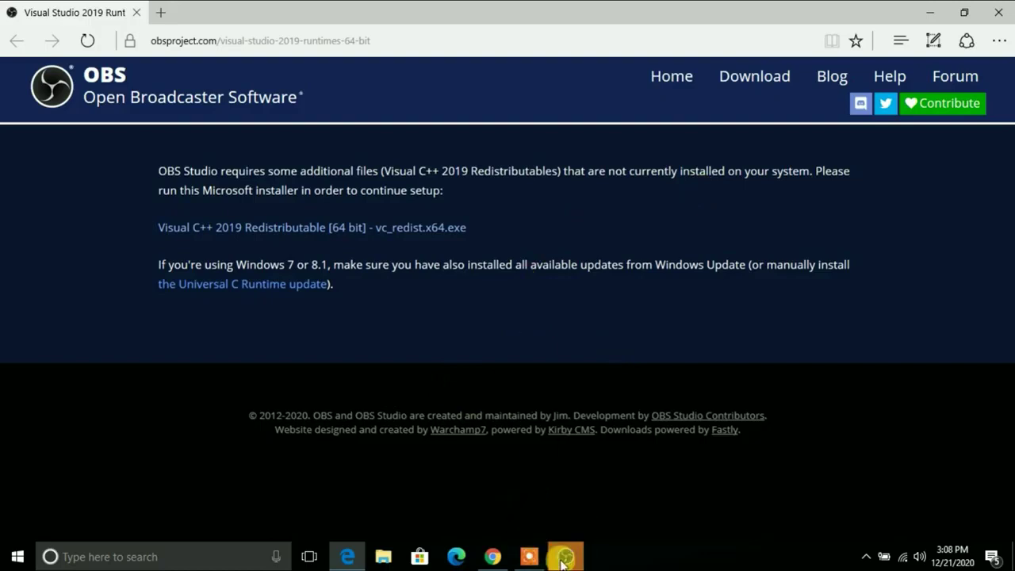
click(568, 558)
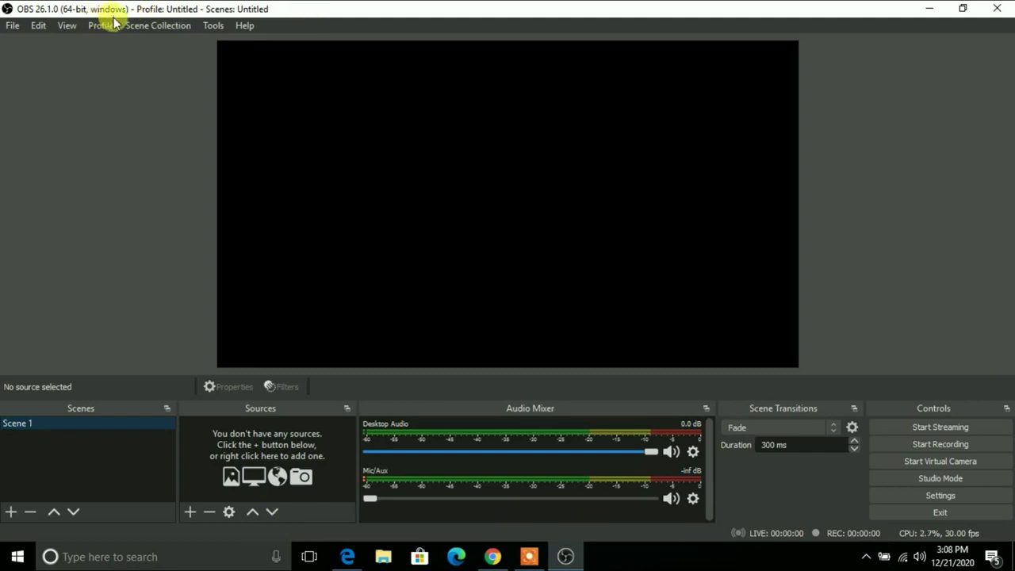
click(11, 26)
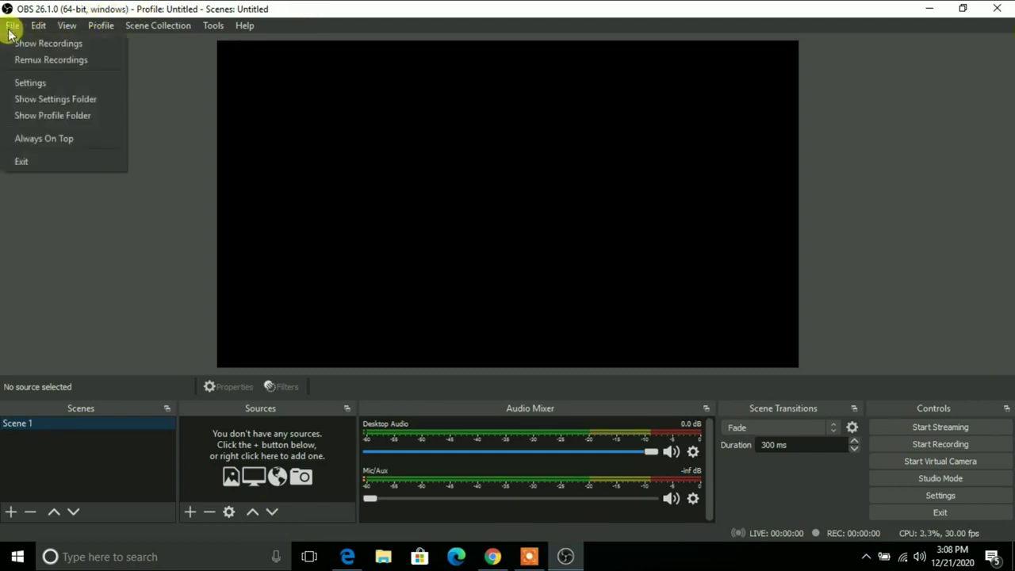
mouse_move(131, 26)
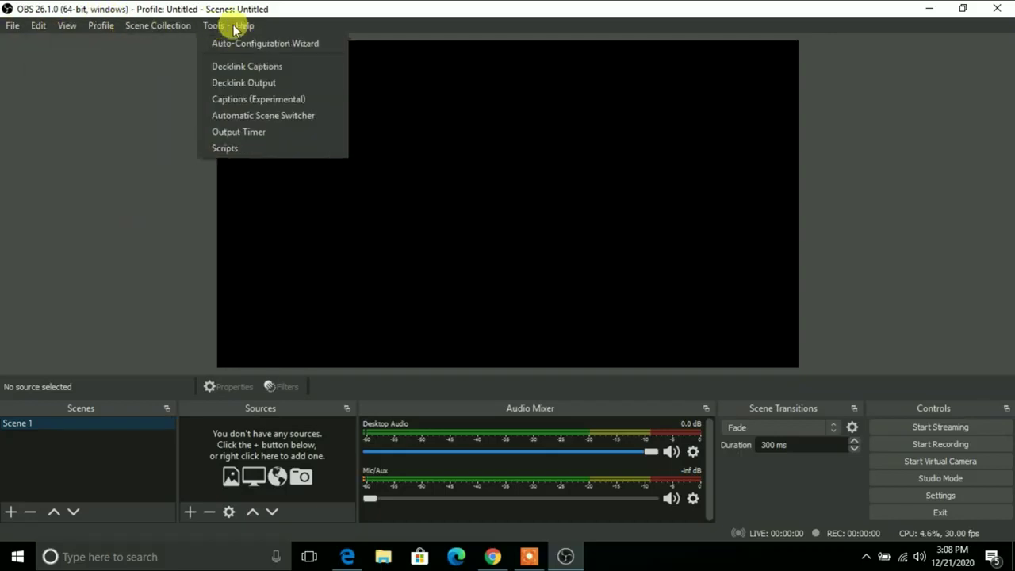
mouse_move(244, 26)
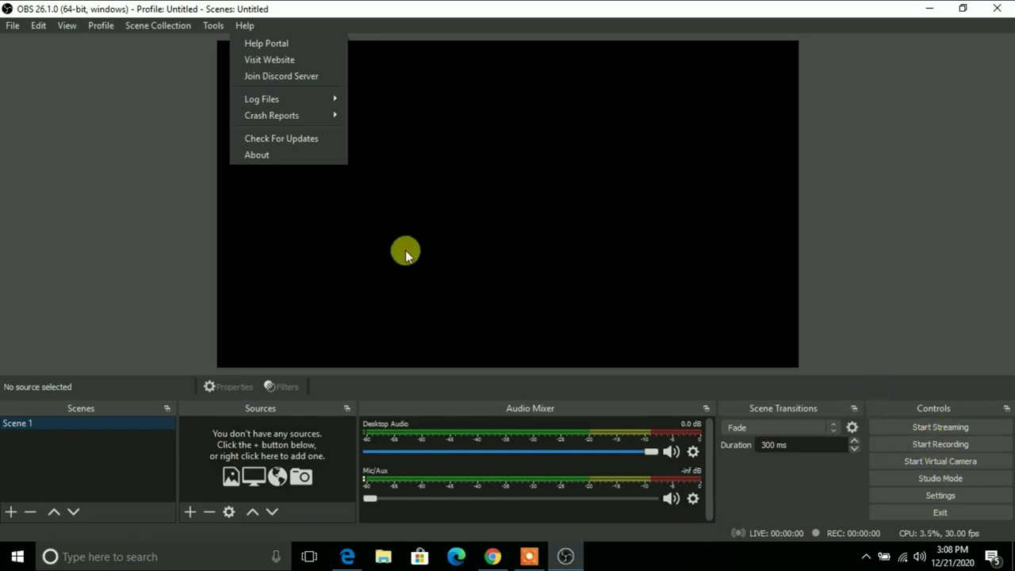
click(110, 80)
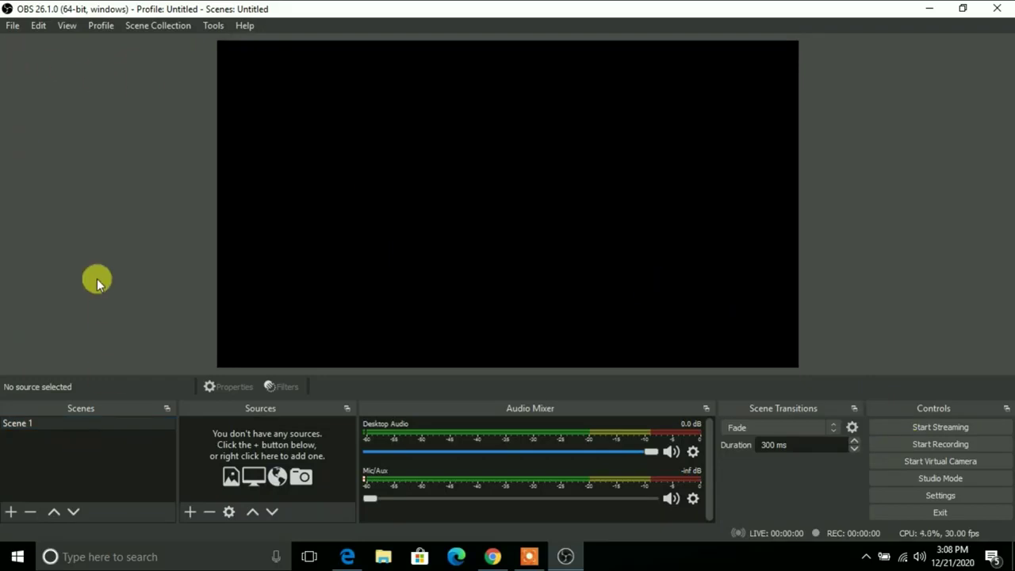
click(23, 426)
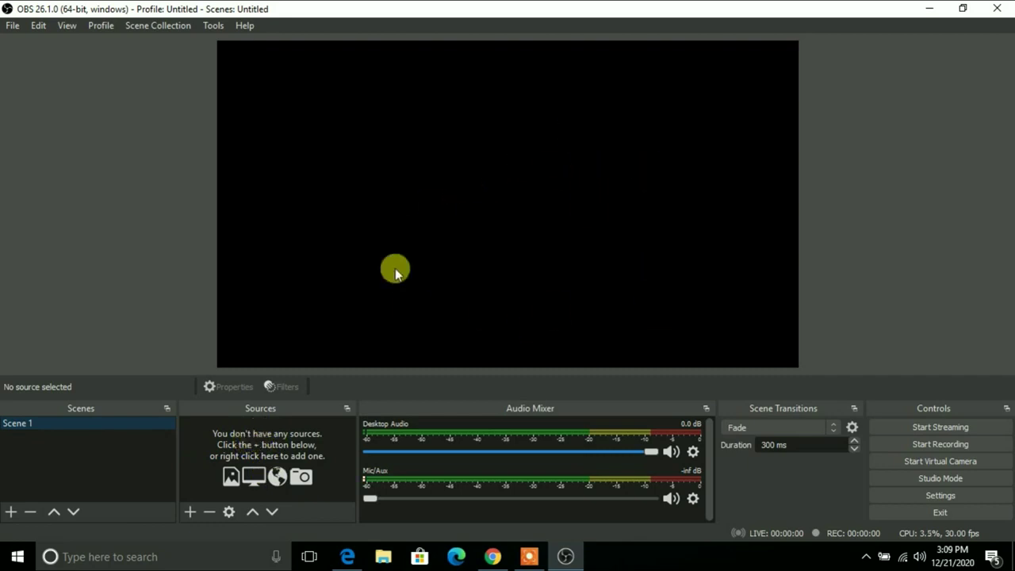
click(191, 511)
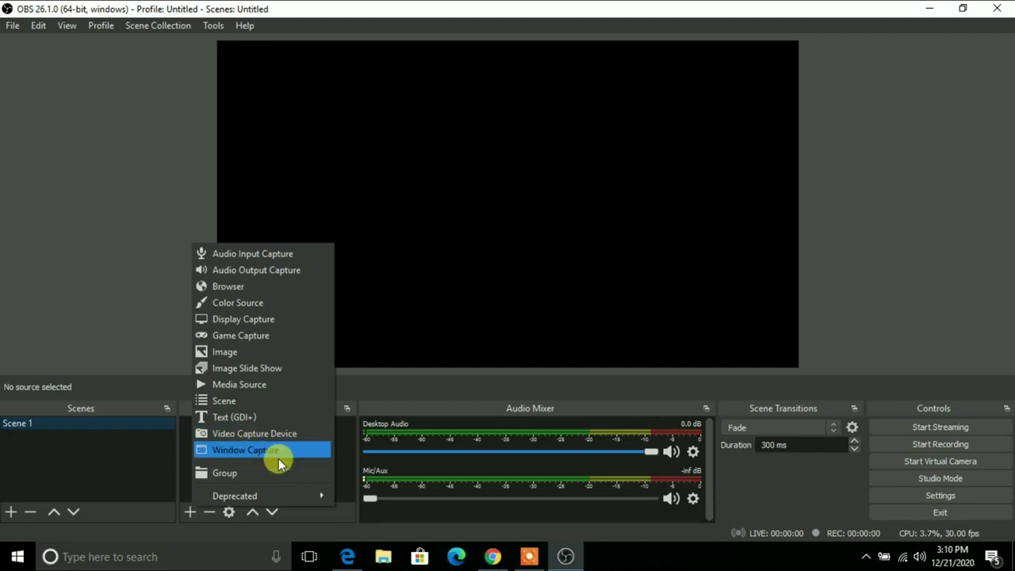
click(491, 559)
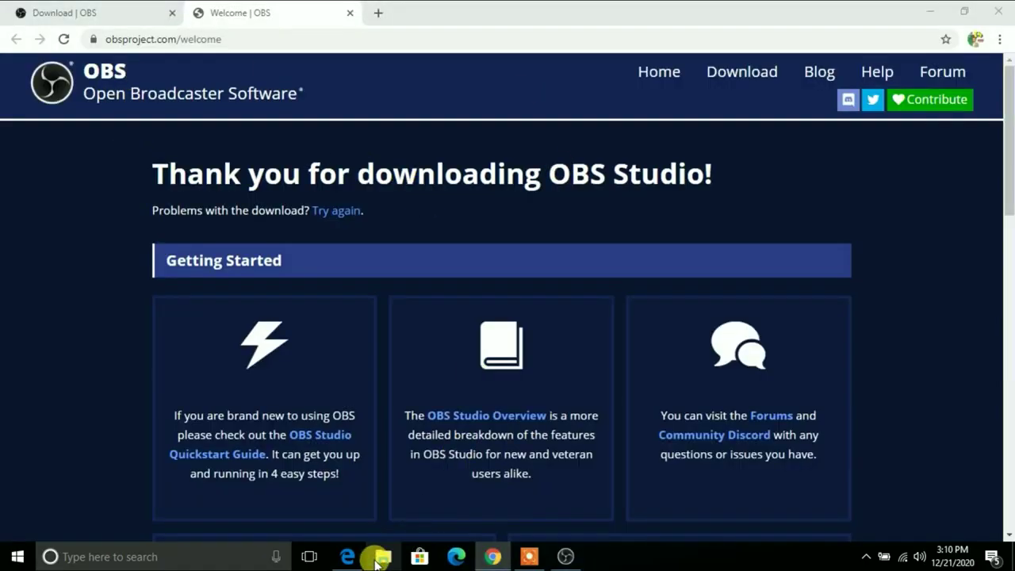
click(379, 558)
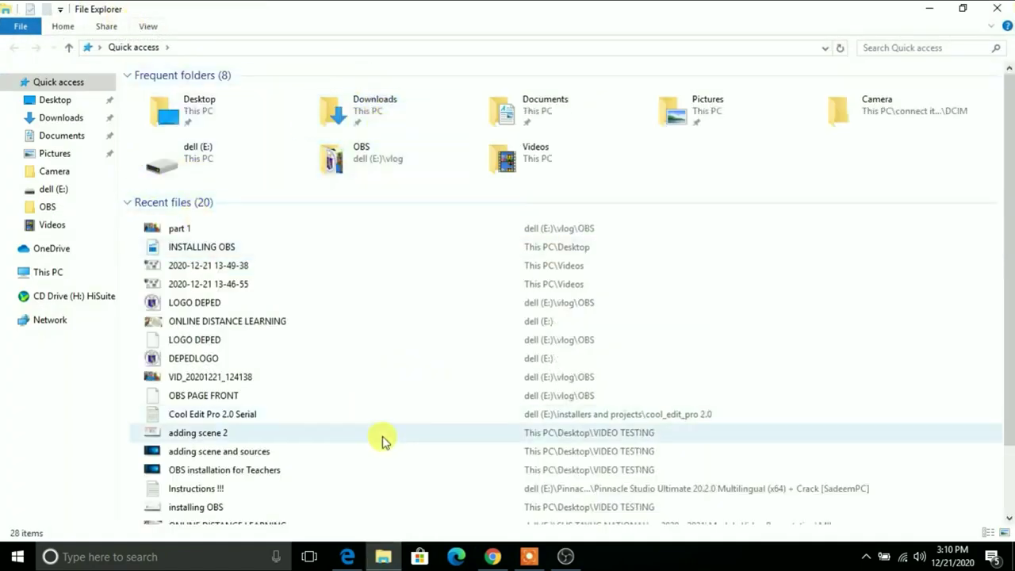
click(565, 556)
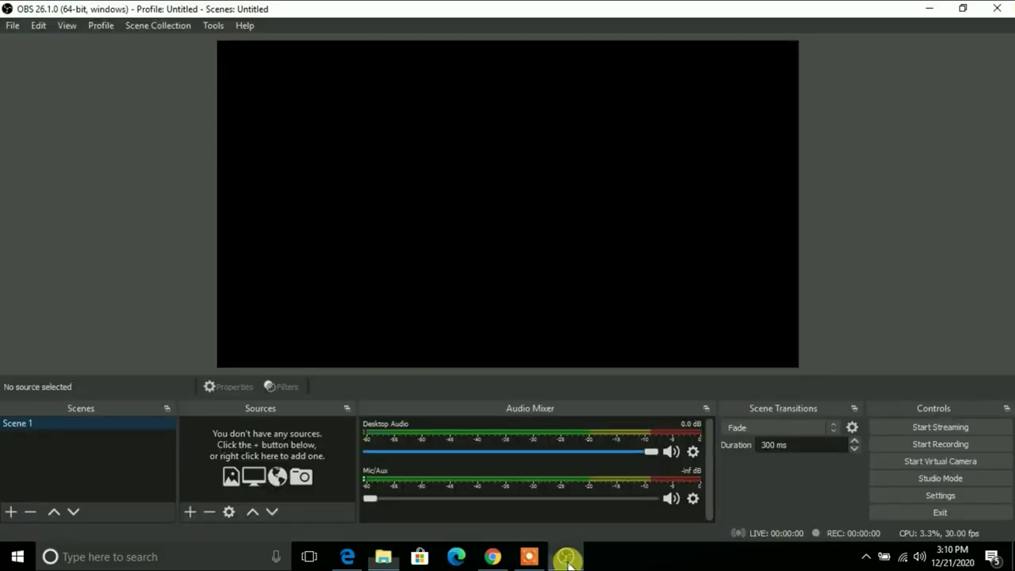
Open the ONLINE DISTANCE LEARNING presentation from File Explorer's recent files and dismiss the Office activation wizard
click(384, 555)
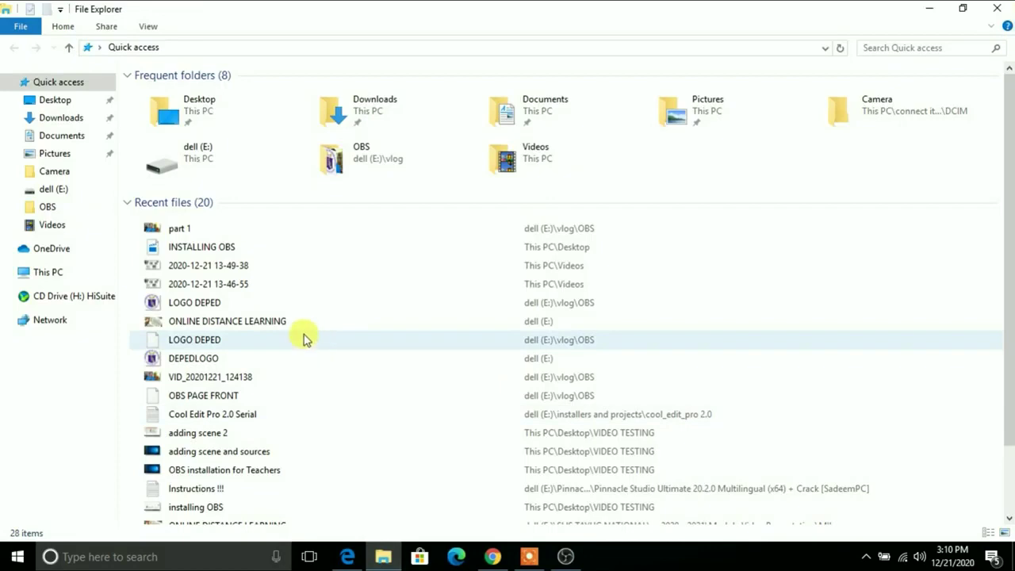
double_click(238, 324)
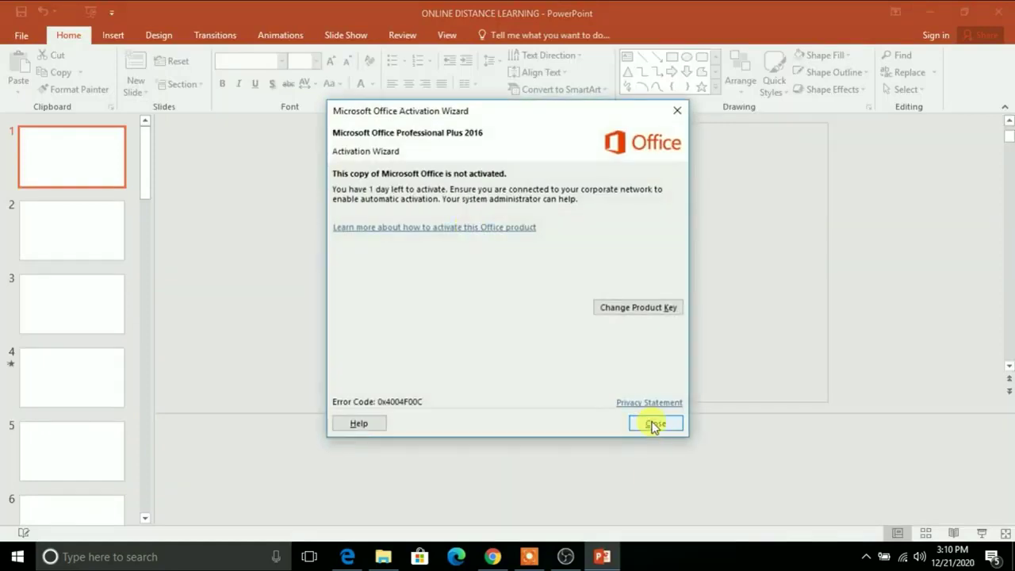
click(650, 419)
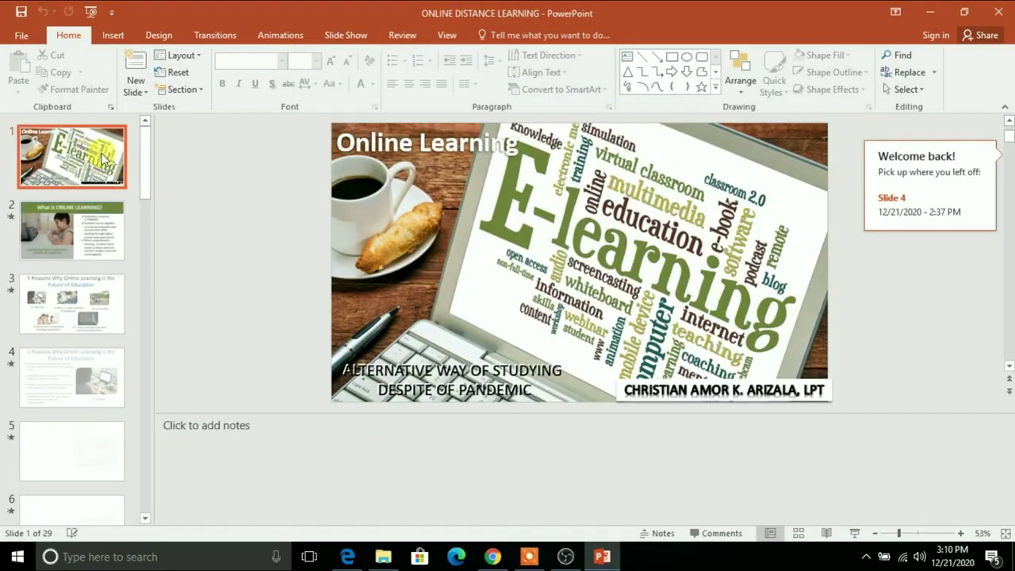
View slides 2 and 3 of the presentation and switch back to OBS Studio
click(70, 214)
click(63, 319)
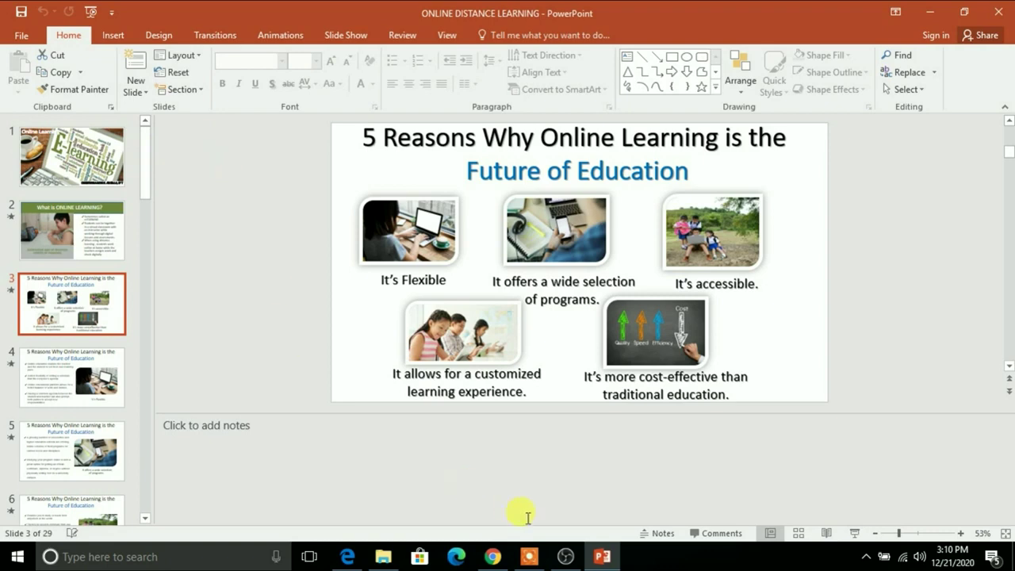
click(563, 557)
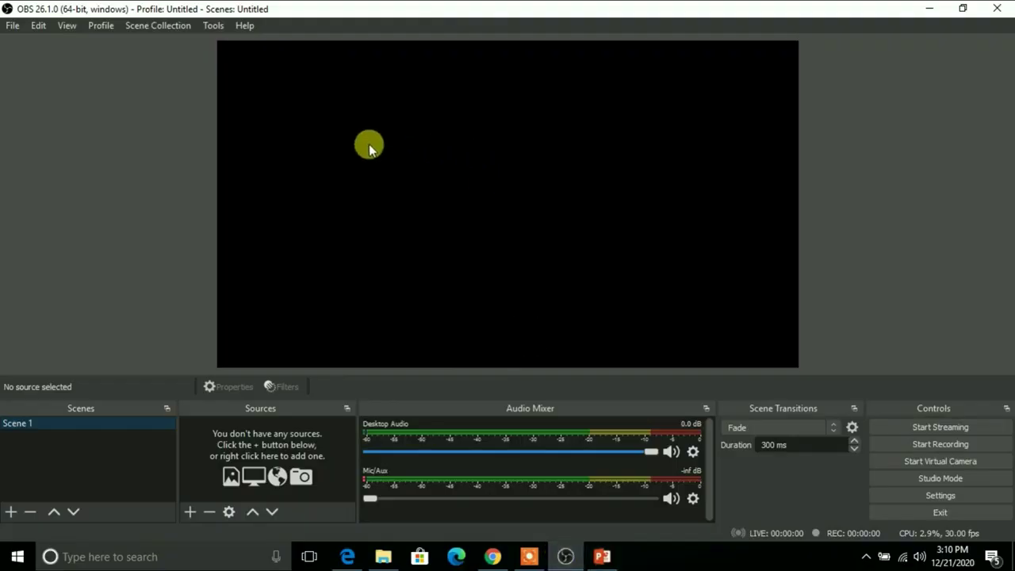
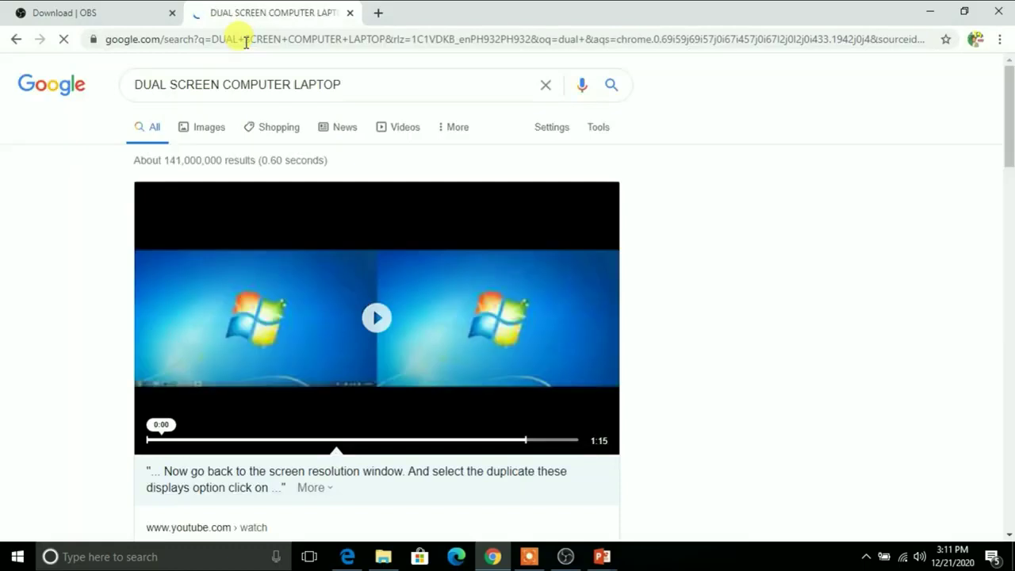
Enlarge the popsci.com second-screen picture in the image results for DUAL SCREEN COMPUTER LAPTOP, and return to OBS Studio
click(211, 135)
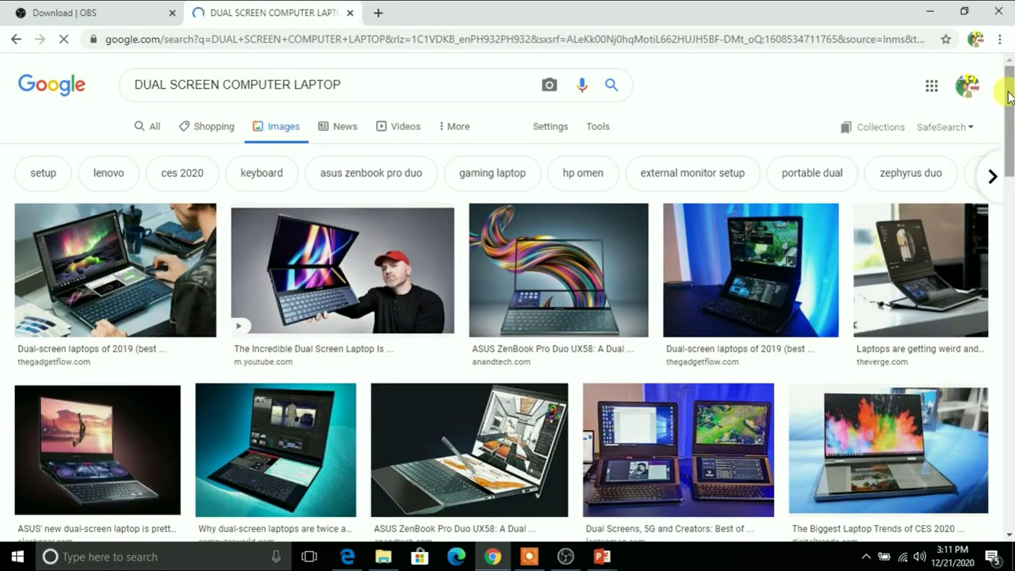
drag(1009, 95, 1011, 249)
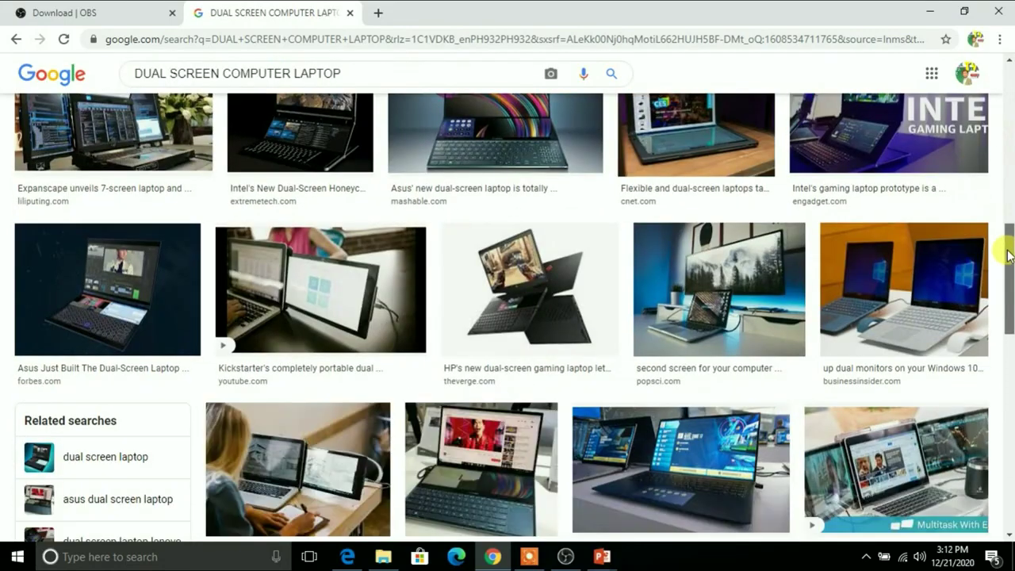
click(650, 290)
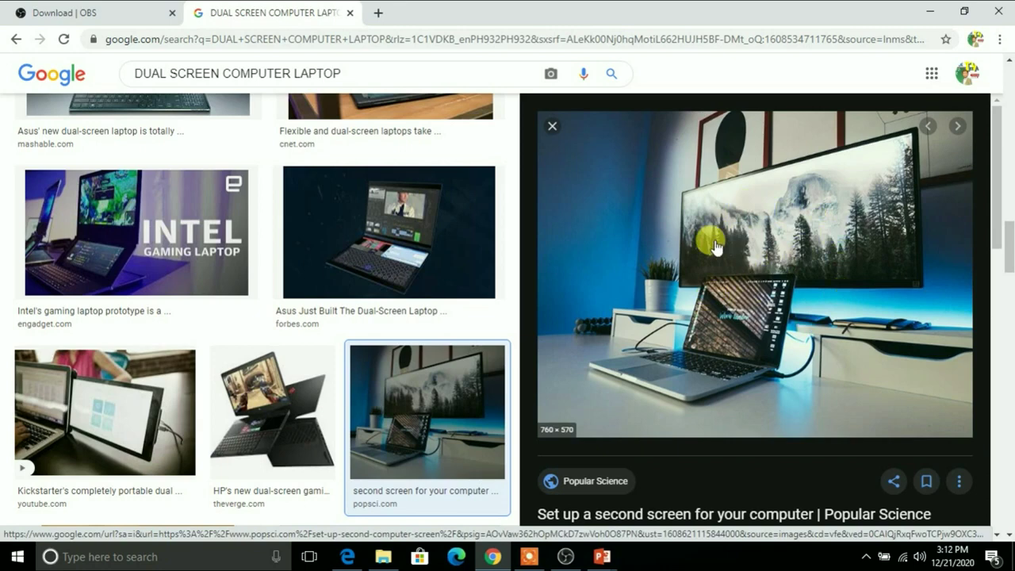
click(566, 560)
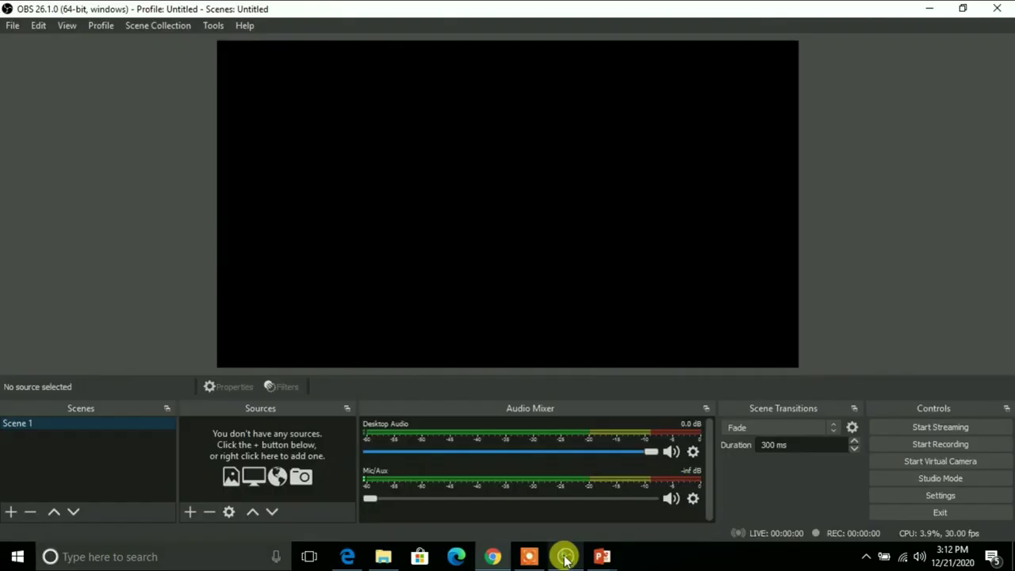
Look at the ONLINE DISTANCE LEARNING editing window and the second-screen picture in Chrome, and return to OBS Studio
mouse_move(608, 560)
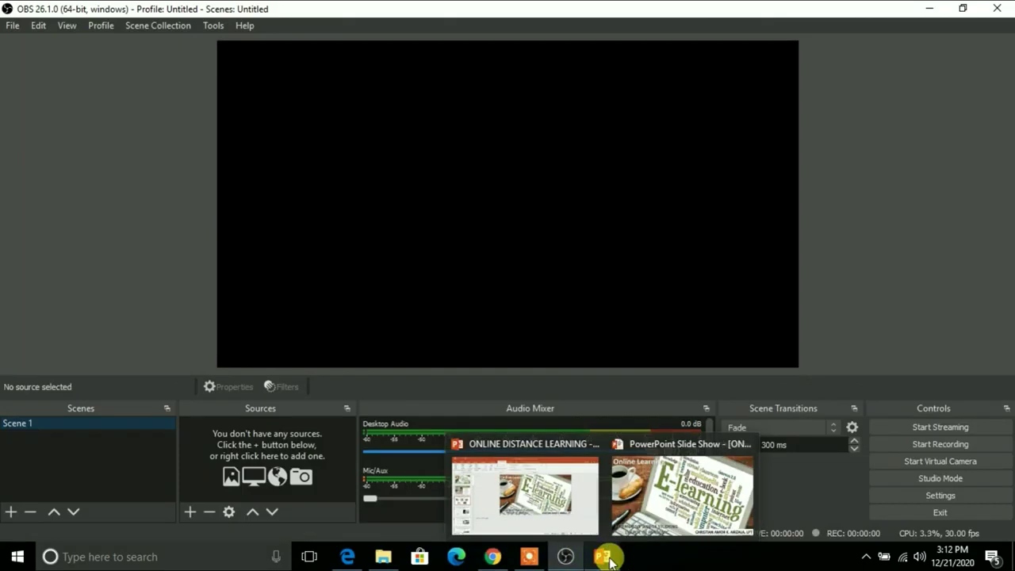
click(539, 495)
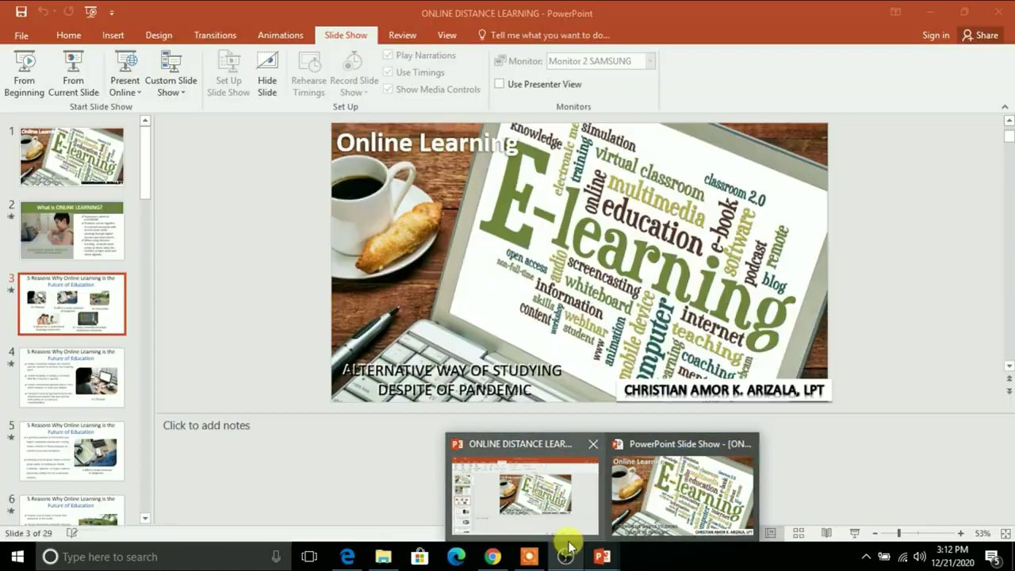
click(565, 556)
click(502, 516)
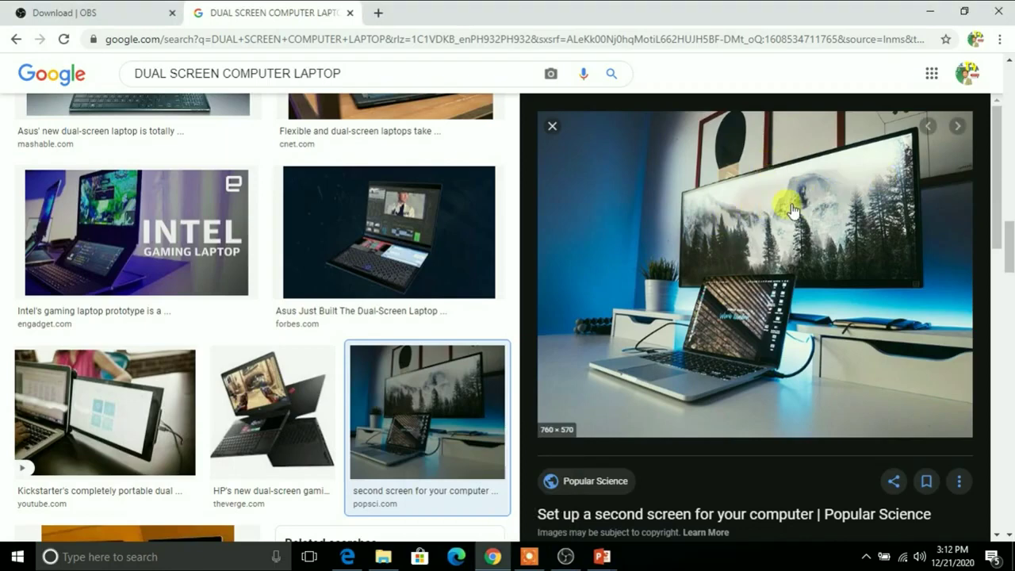
click(565, 554)
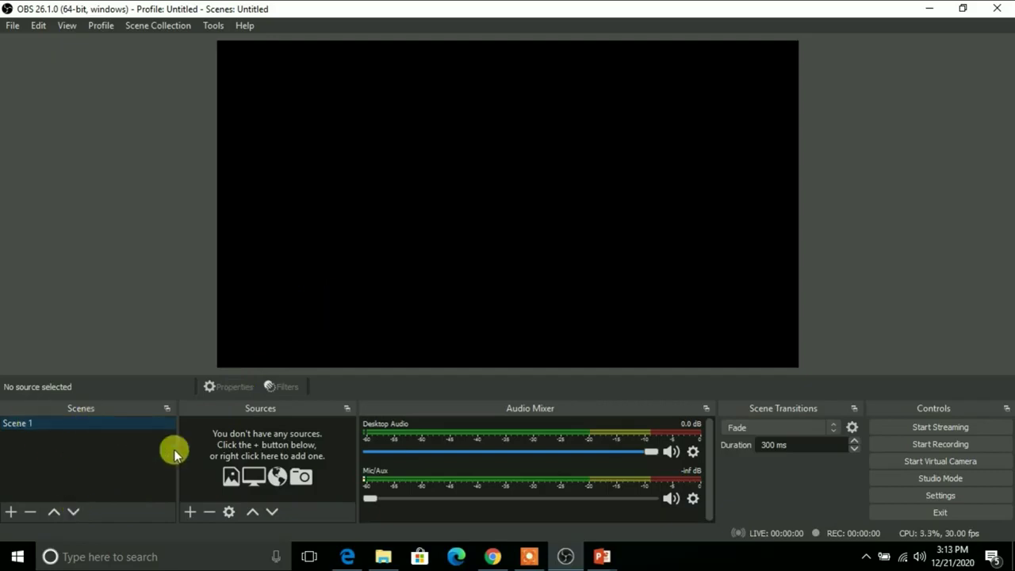
Add a Window Capture source named powerpoint that captures the PowerPoint Slide Show - [ONLINE DISTANCE LEARNING] window
click(191, 508)
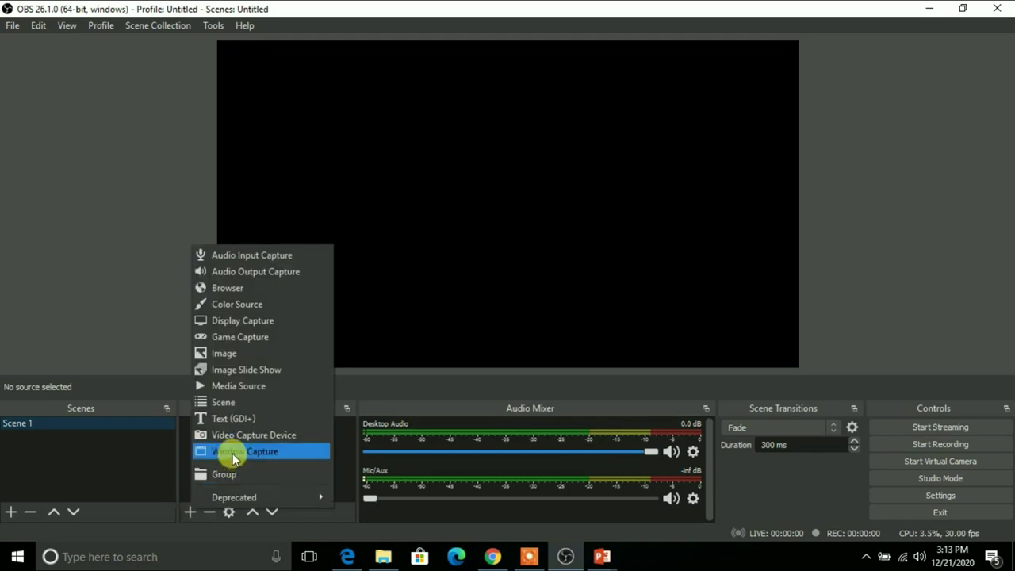
click(232, 453)
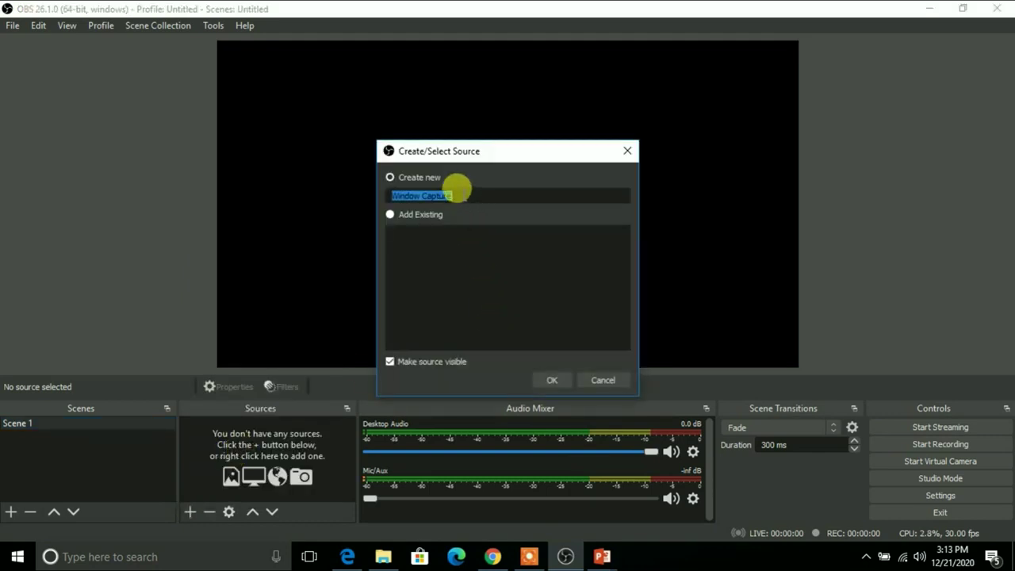
text(powerpoint)
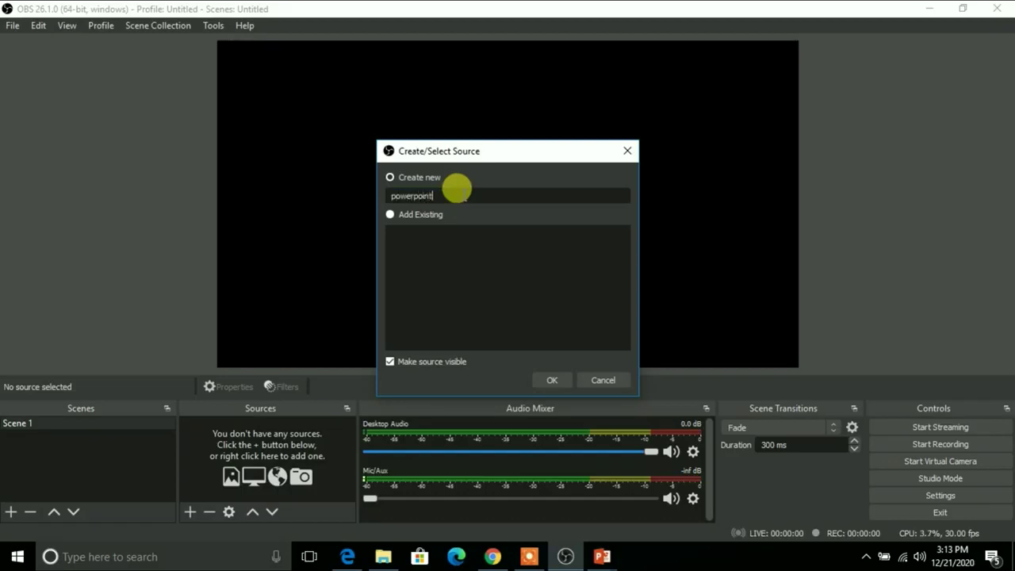
click(546, 380)
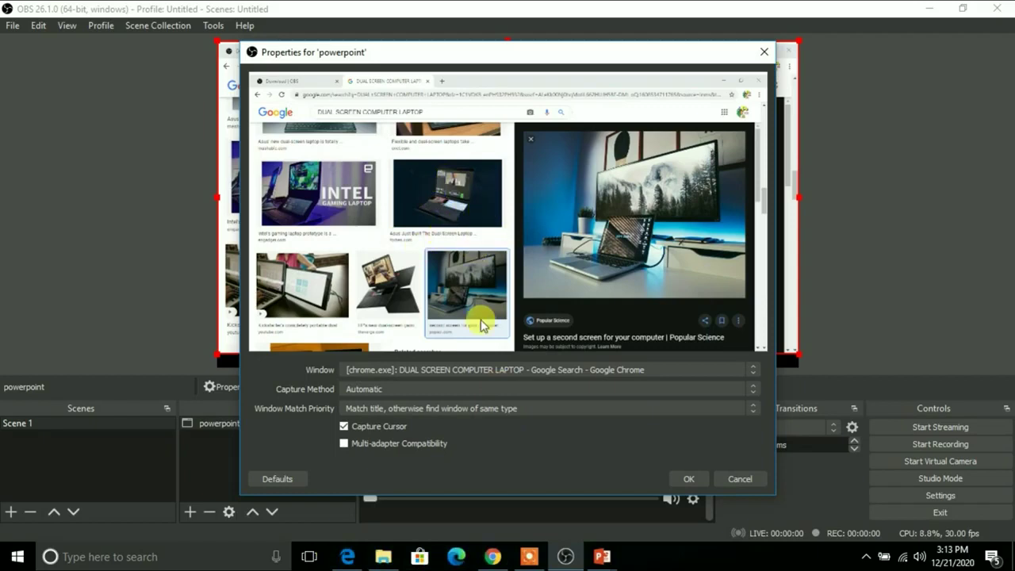
click(474, 370)
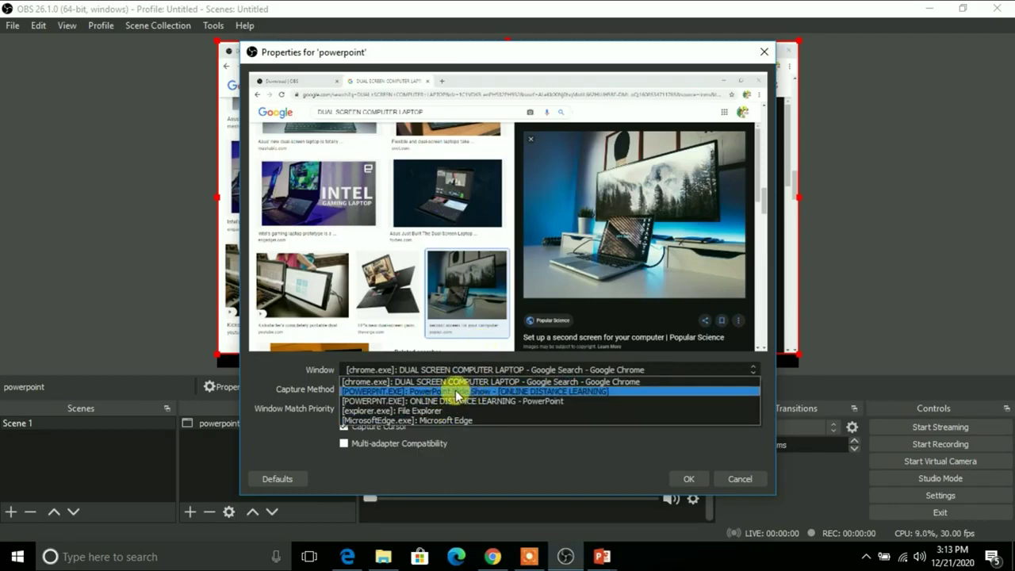
click(457, 391)
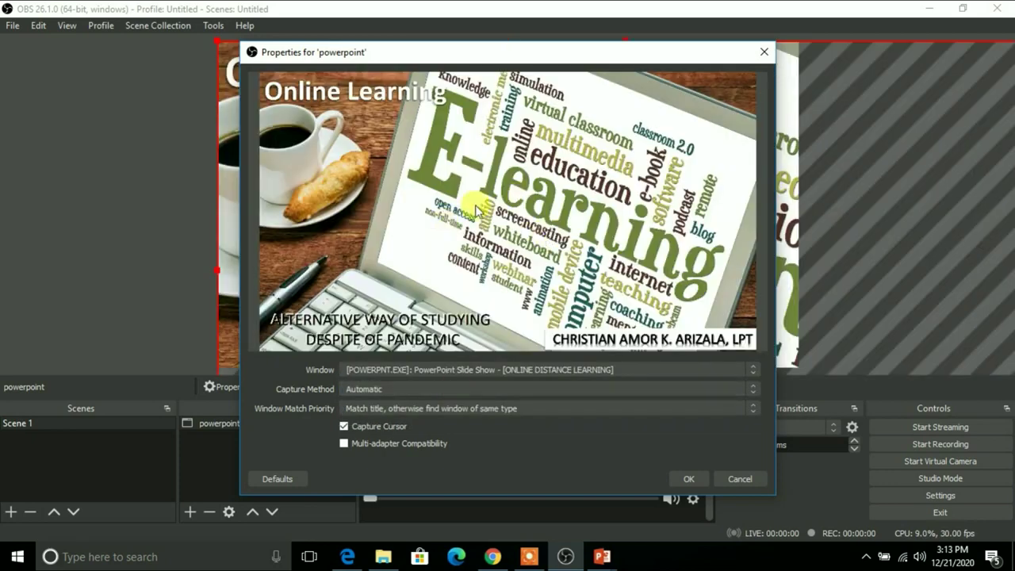
click(687, 479)
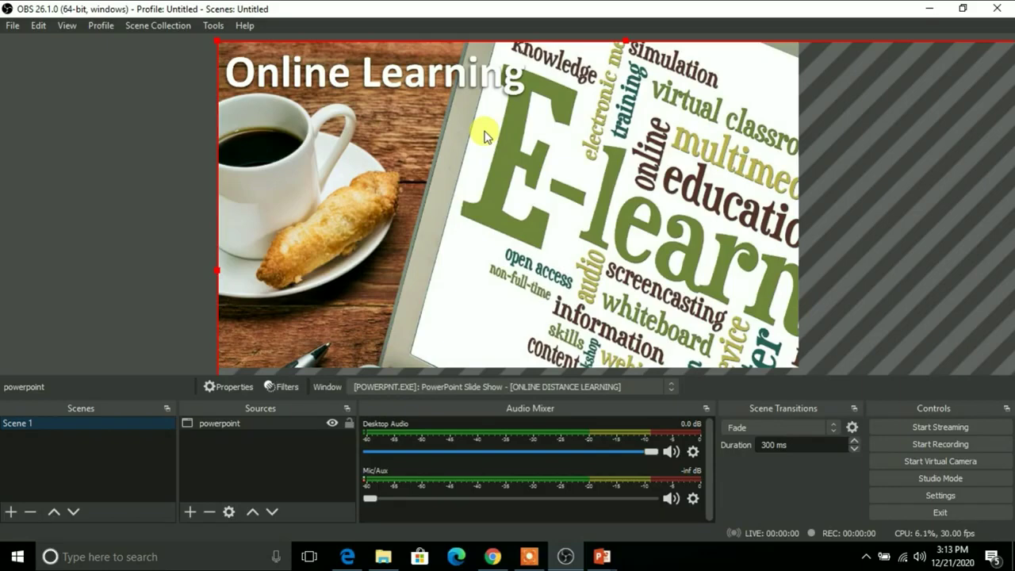
Fit the powerpoint source to the screen so the whole slide fills the preview canvas
drag(411, 112, 299, 118)
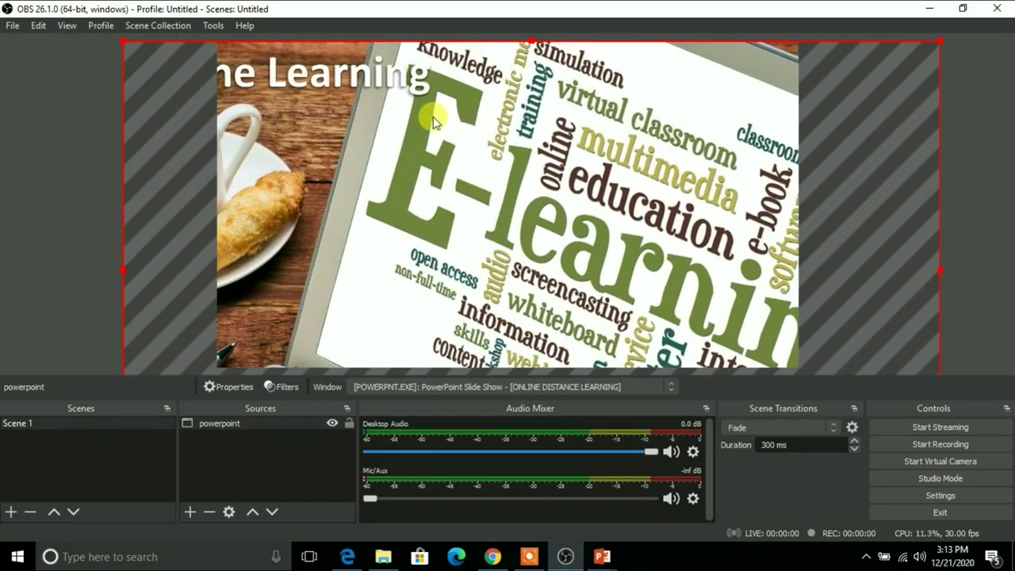
right_click(455, 156)
mouse_move(529, 331)
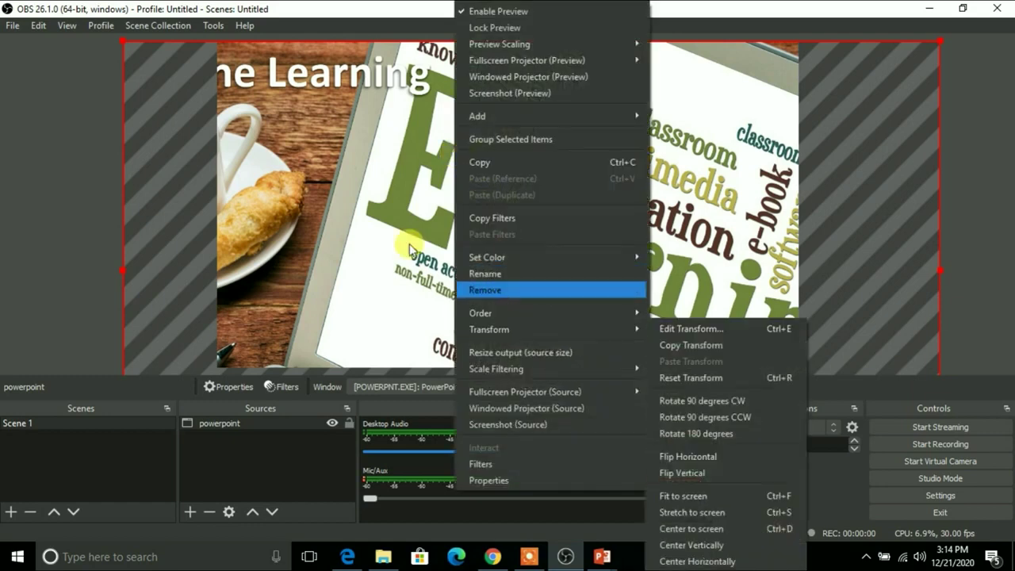
click(354, 199)
right_click(450, 168)
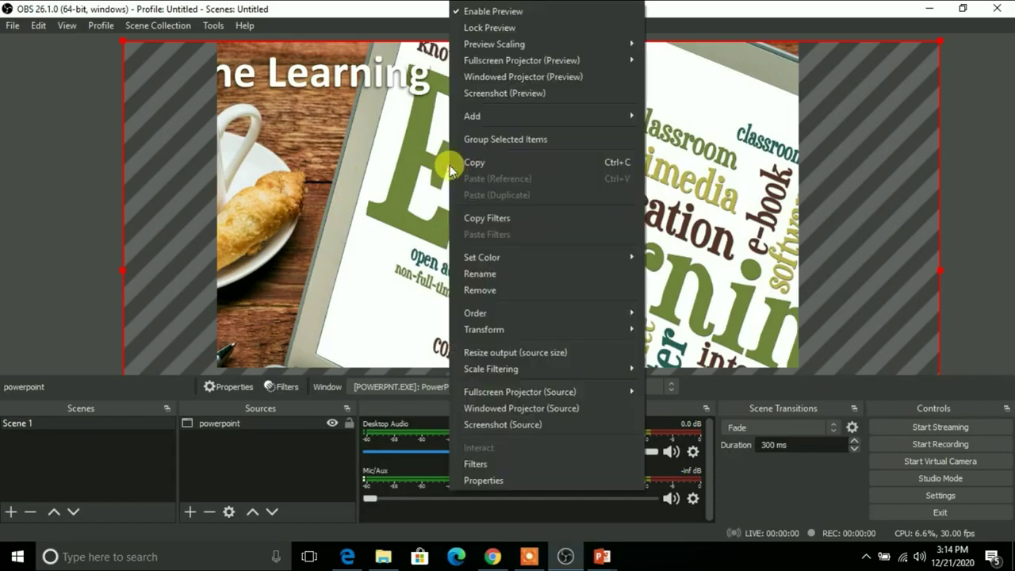
mouse_move(547, 331)
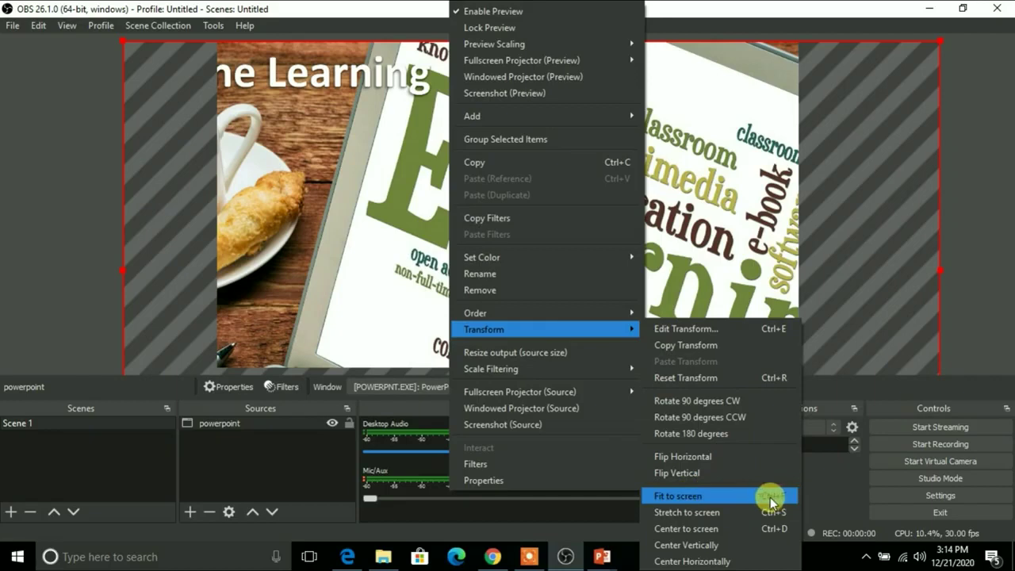
click(685, 497)
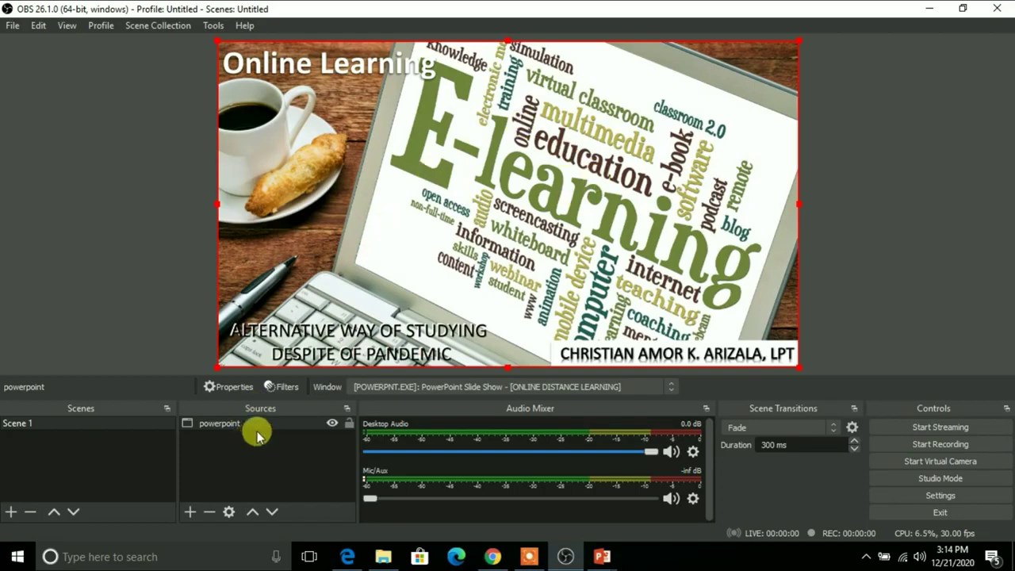
Add a new Image source named logo to Scene 1
click(192, 511)
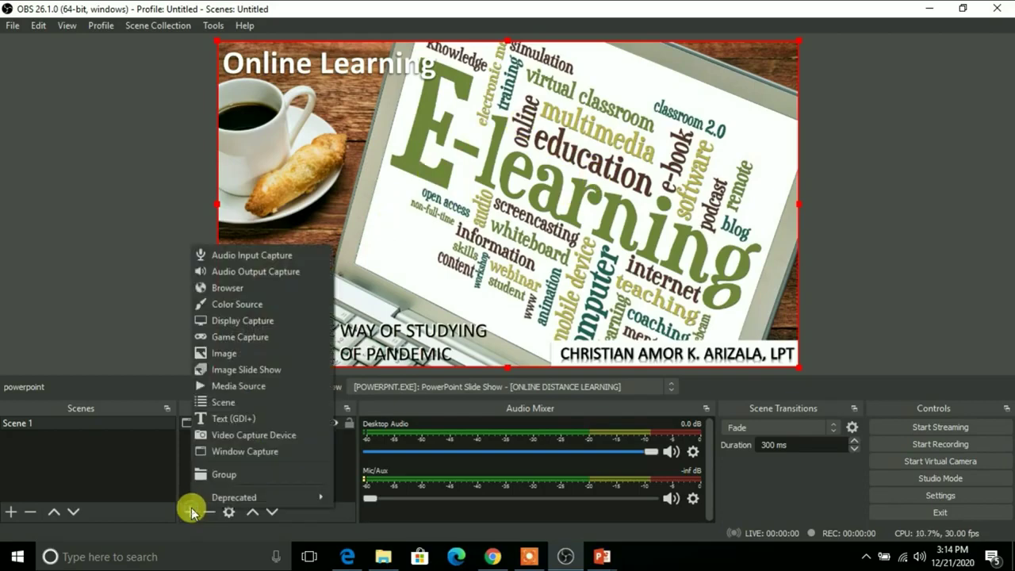
click(227, 355)
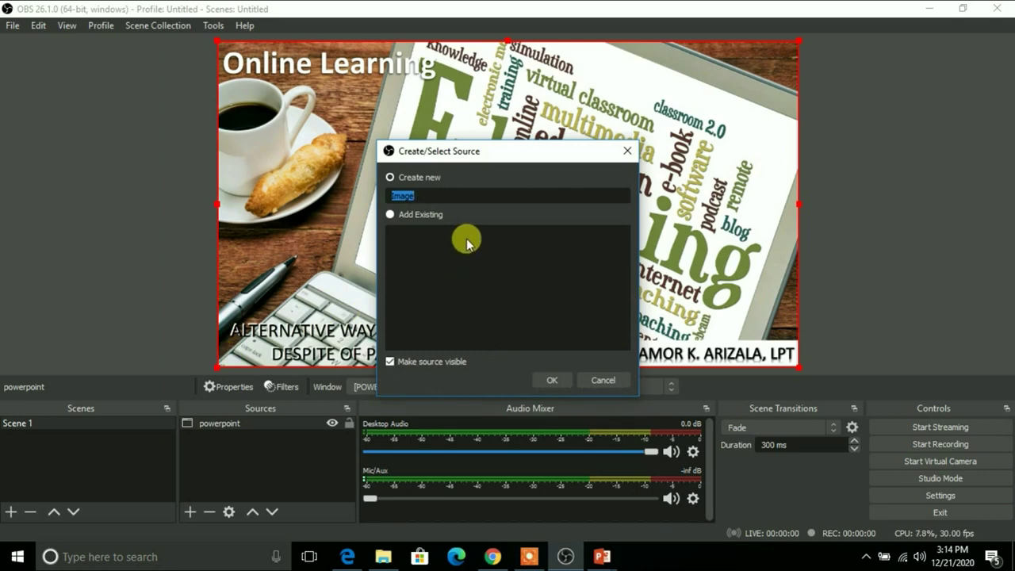
text(logo)
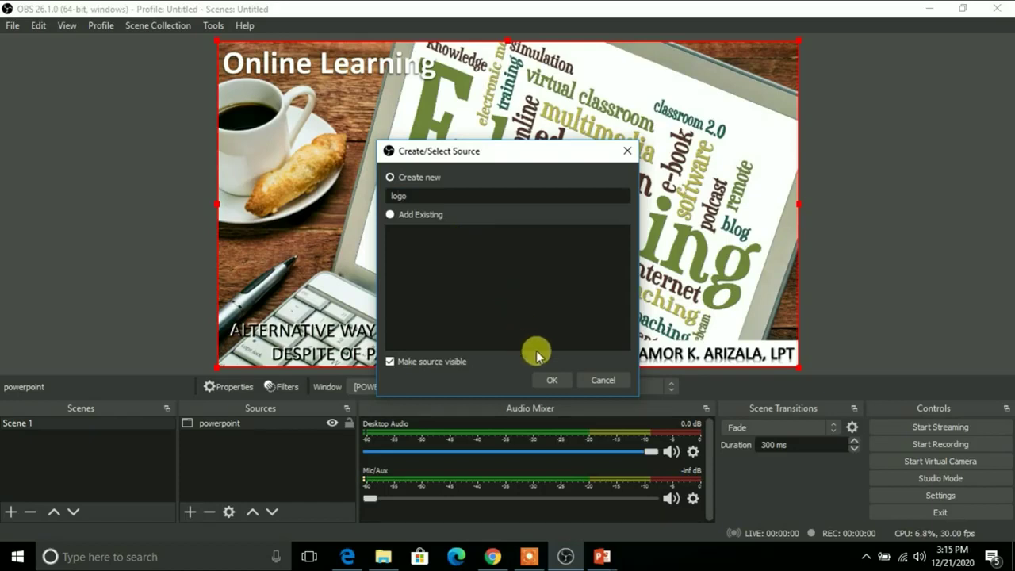
click(549, 382)
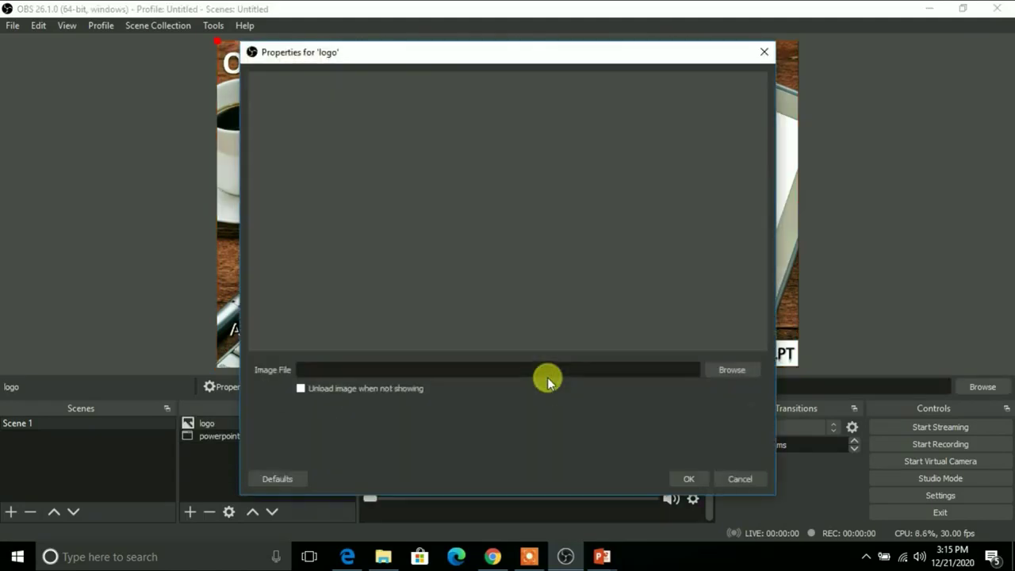
Load LOGO DEPED from the OBS folder as the logo source's image, with the file filter set to All Files
click(736, 371)
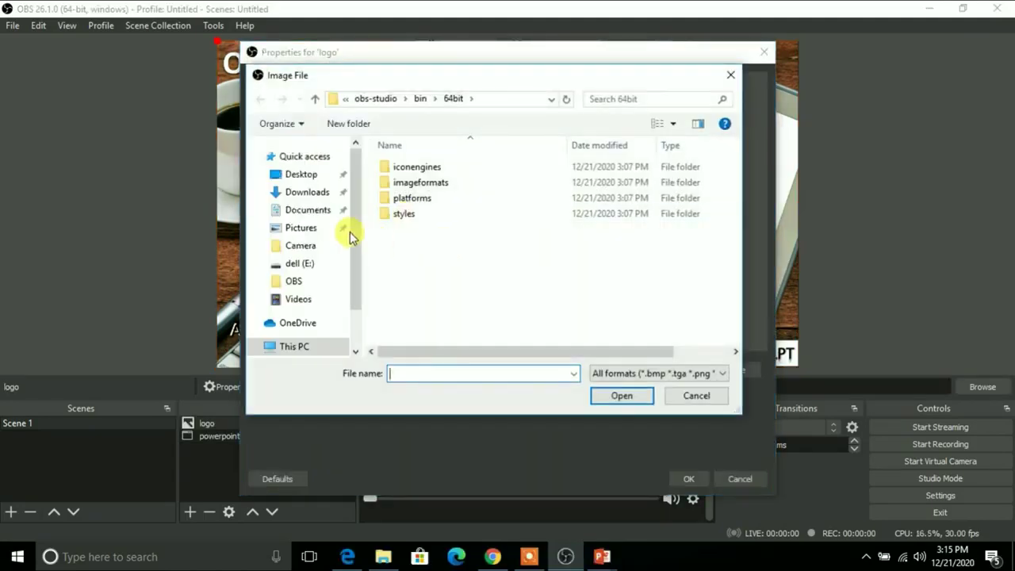
click(294, 283)
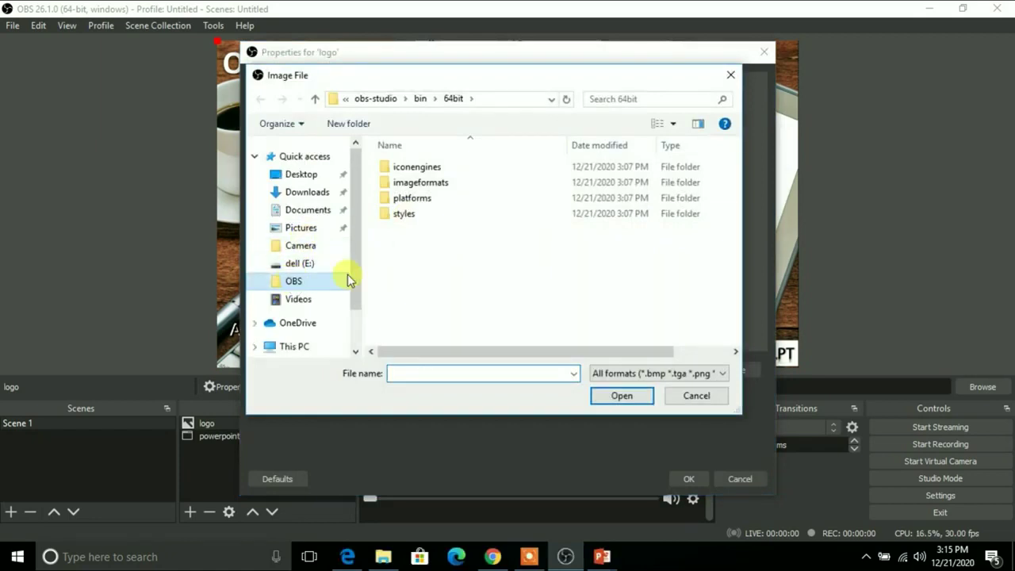
click(573, 374)
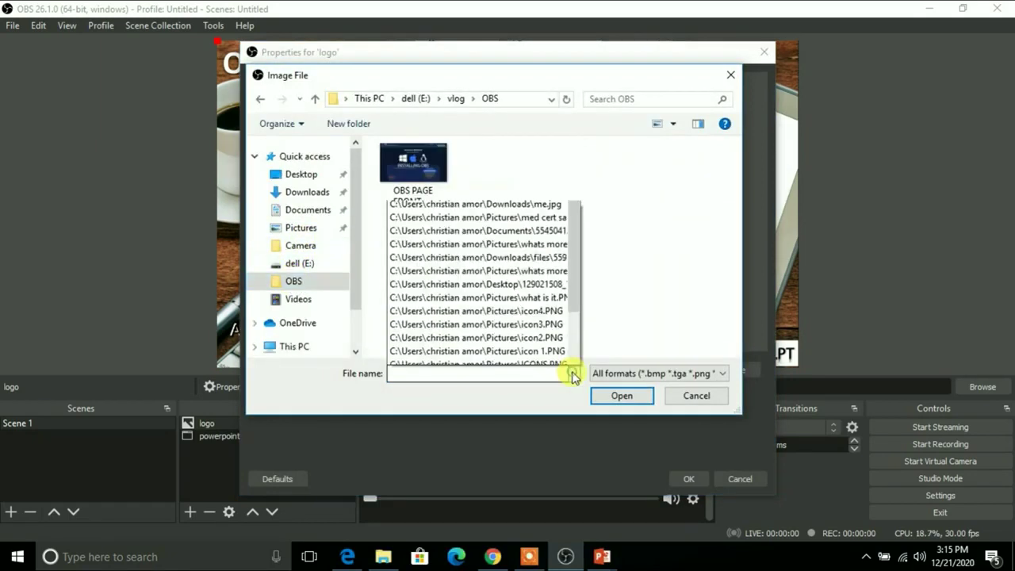
click(628, 373)
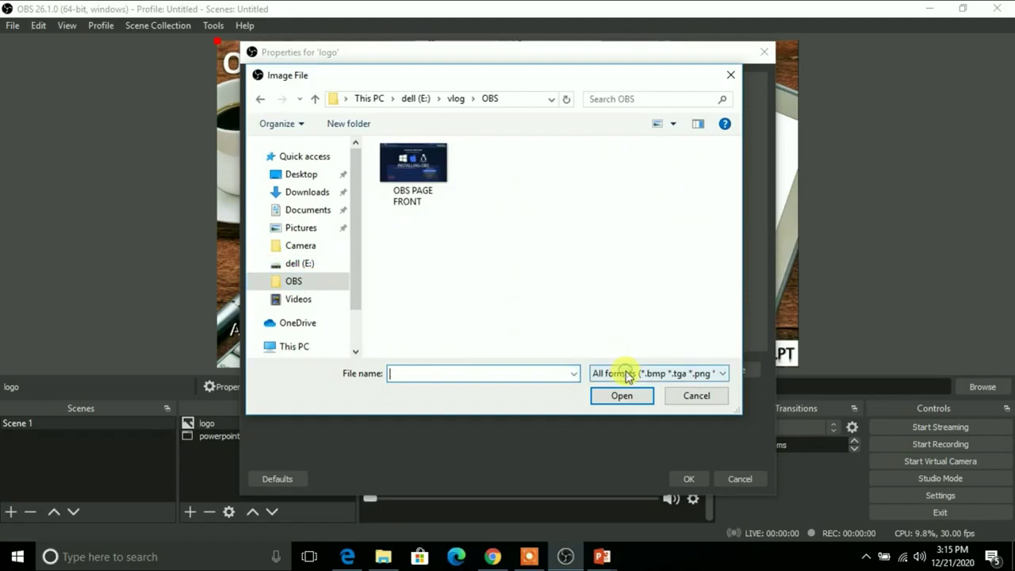
click(627, 373)
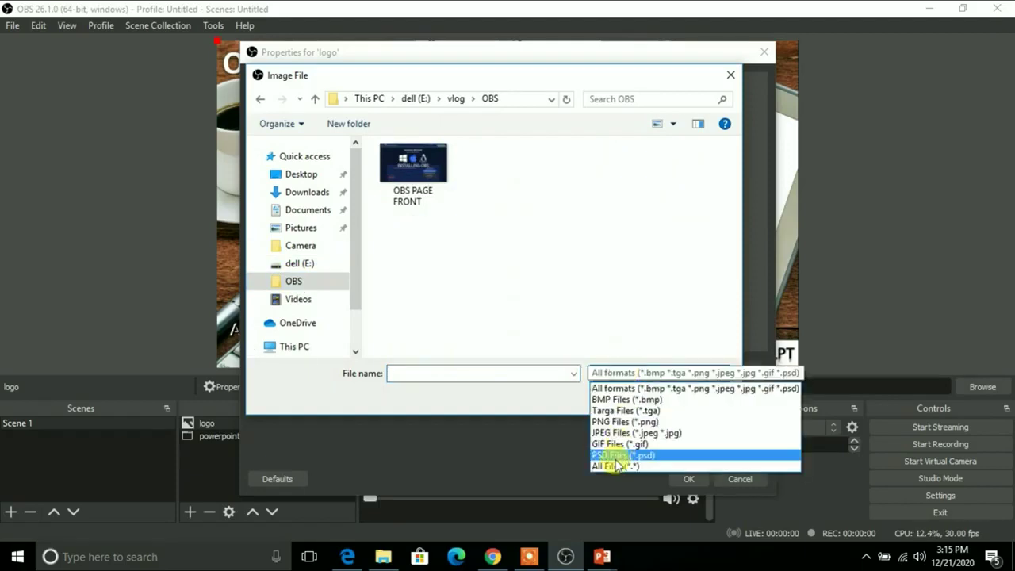
click(614, 465)
click(428, 202)
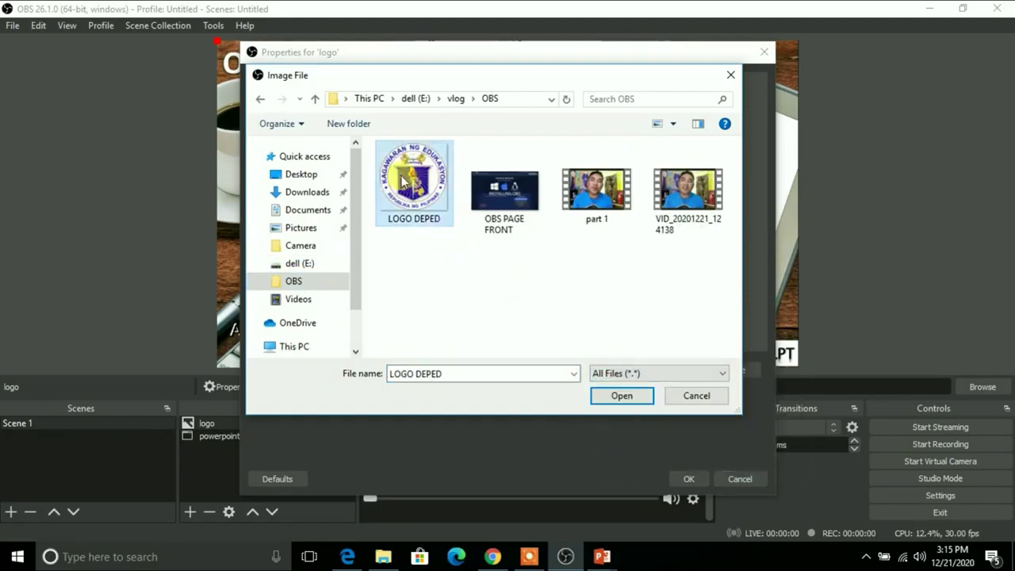
click(621, 394)
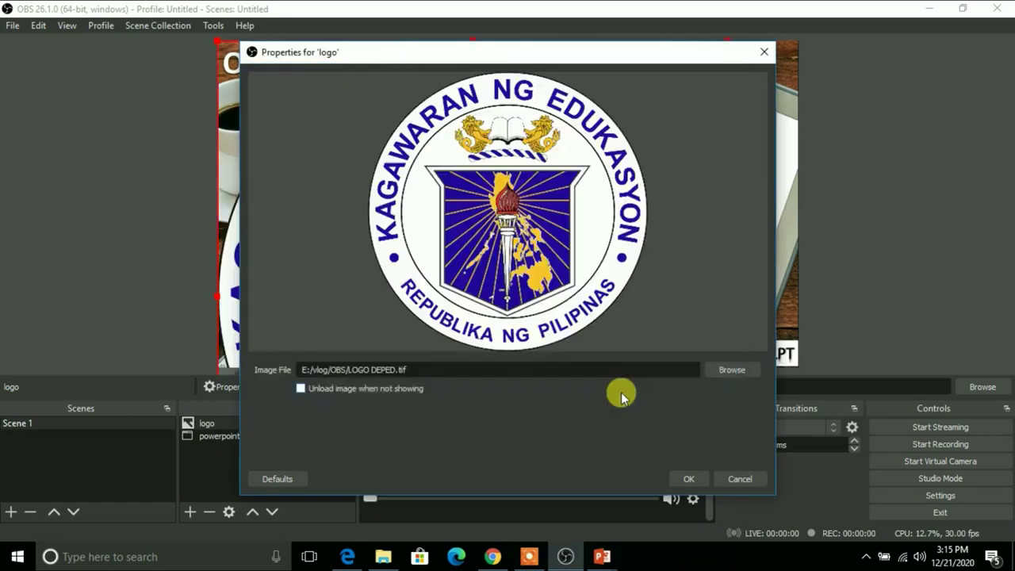
click(688, 479)
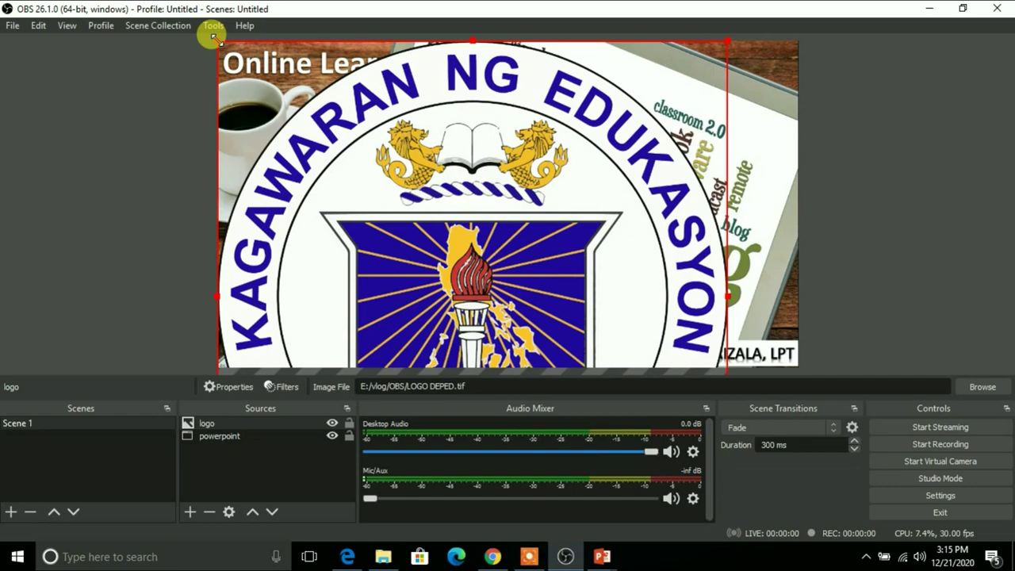
Shrink the logo and place it in the upper-left area of the slide, just below the Online Learning title
drag(213, 38, 611, 87)
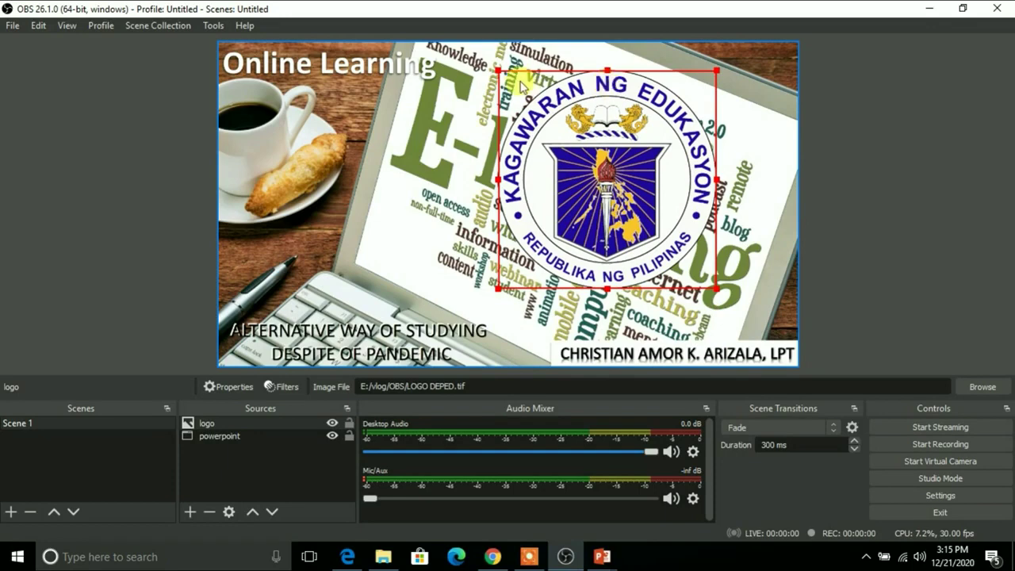
drag(496, 67, 597, 153)
drag(650, 220, 712, 113)
drag(779, 182, 746, 162)
drag(711, 111, 289, 140)
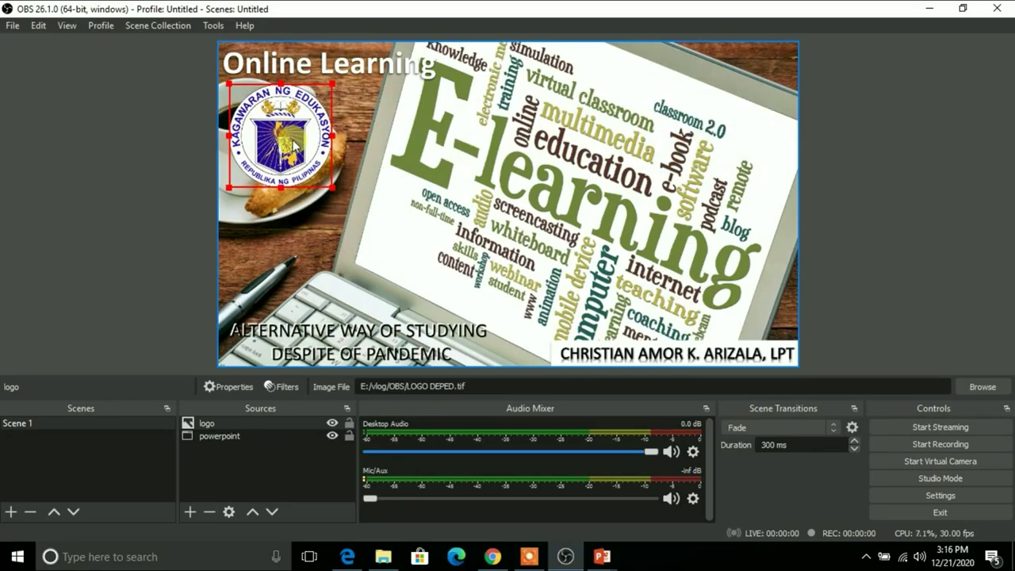
click(381, 140)
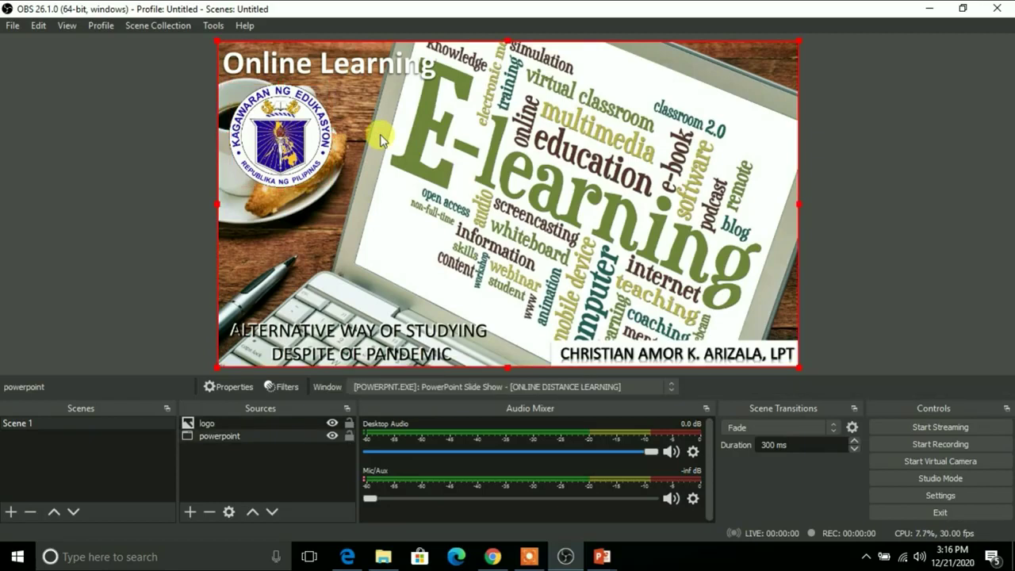
Add a Video Capture Device source named camera1 to Scene 1, using the Integrated Webcam as its device
click(190, 513)
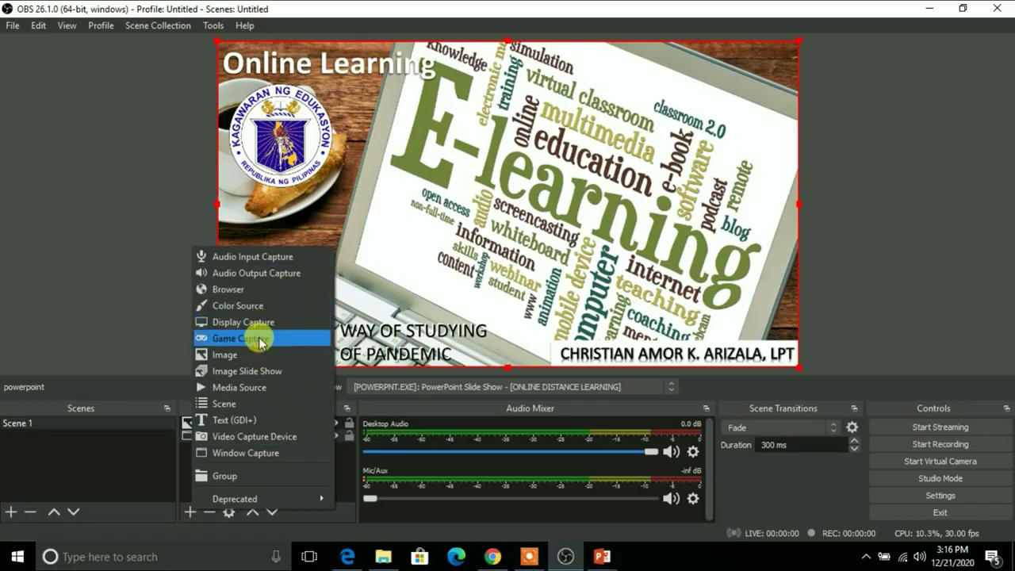
click(256, 436)
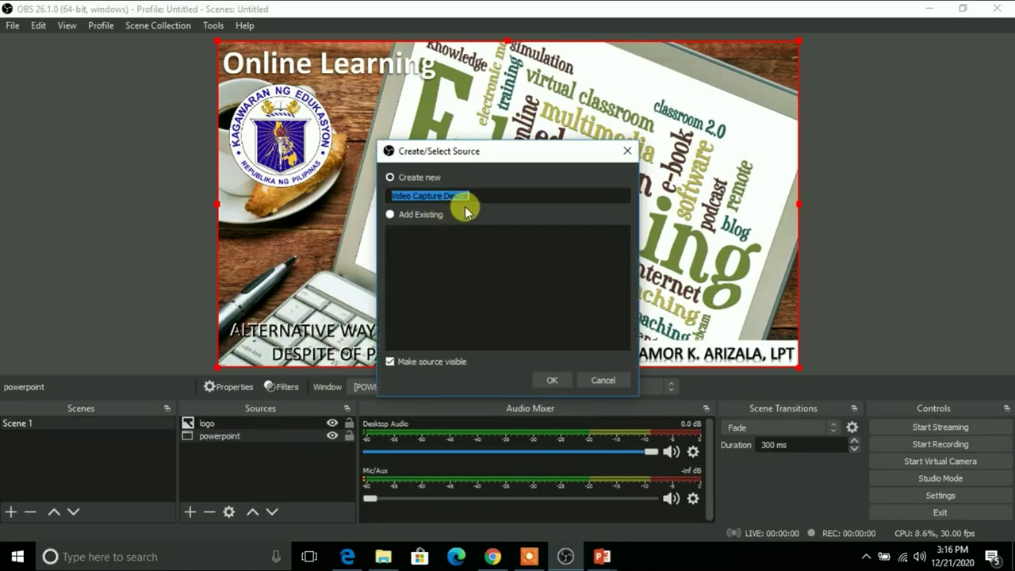
text(camera1)
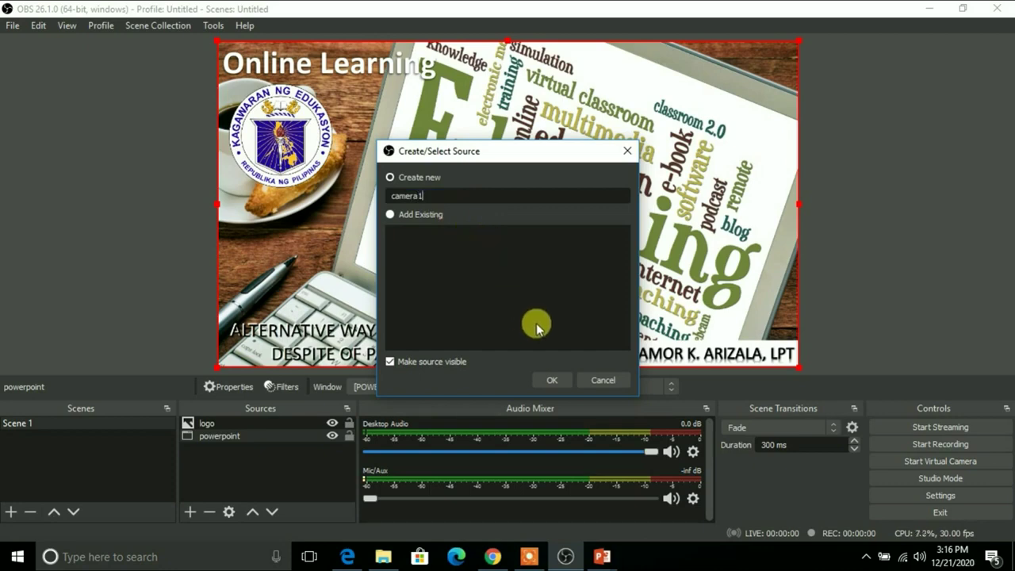
click(544, 381)
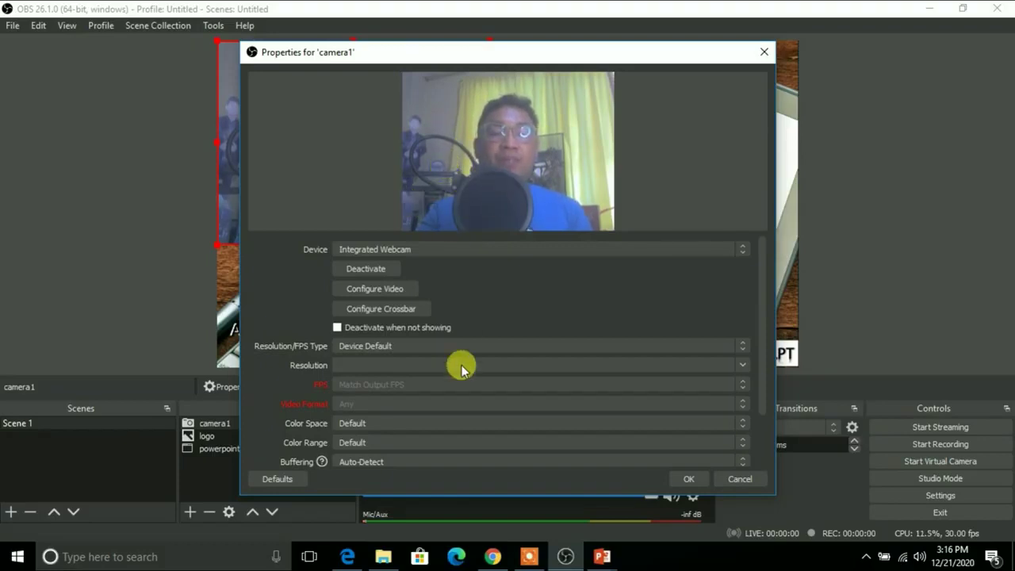
click(689, 479)
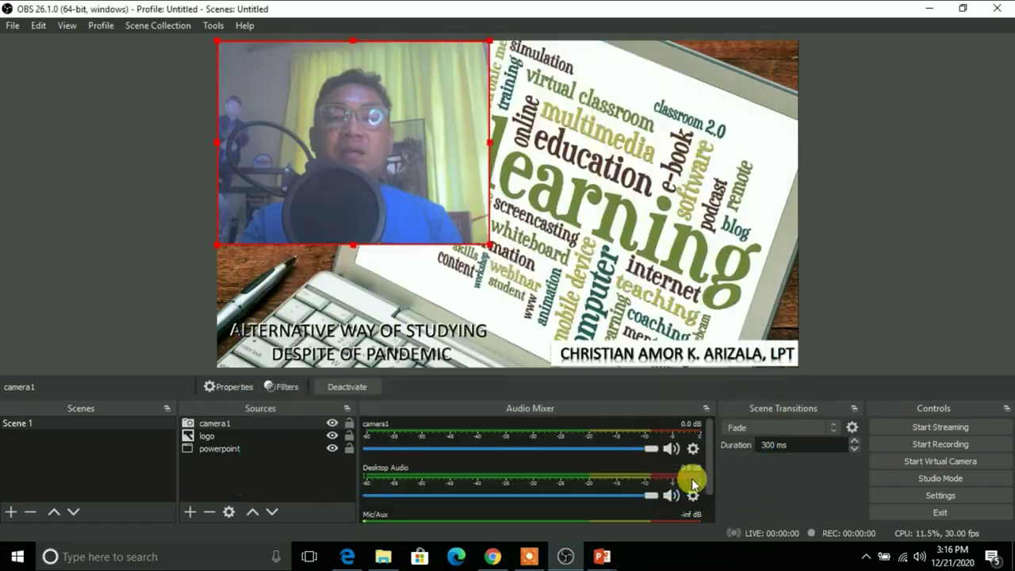
Shrink the camera1 webcam picture and place it in the upper-right corner of the slide
drag(371, 134, 653, 149)
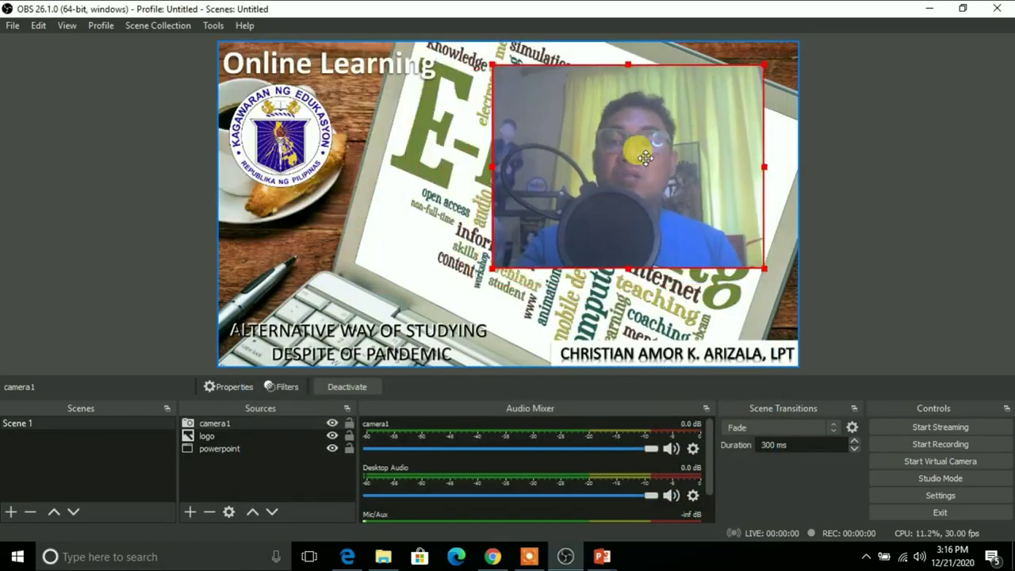
drag(491, 62, 630, 170)
drag(699, 216, 718, 111)
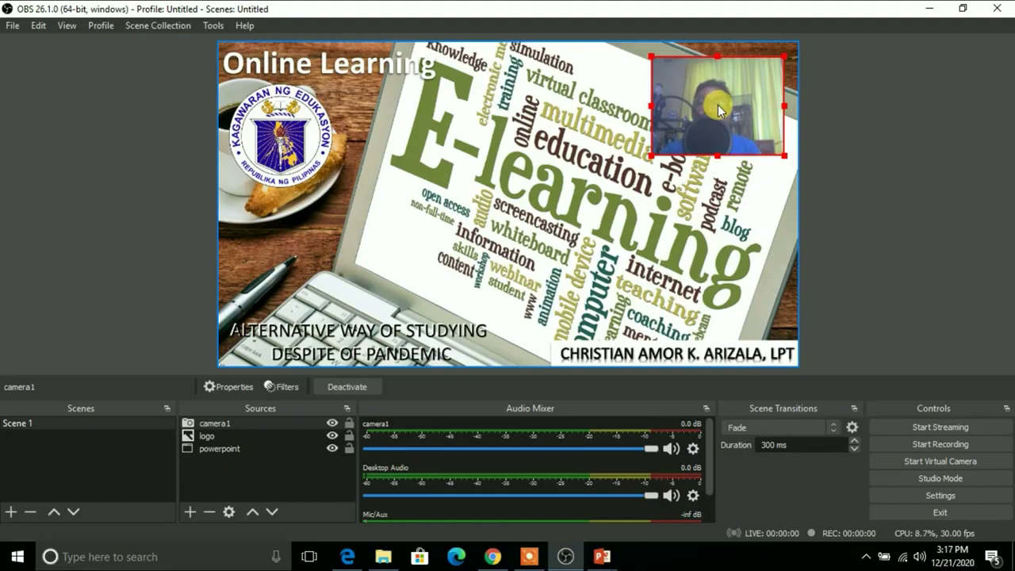
drag(651, 56, 646, 54)
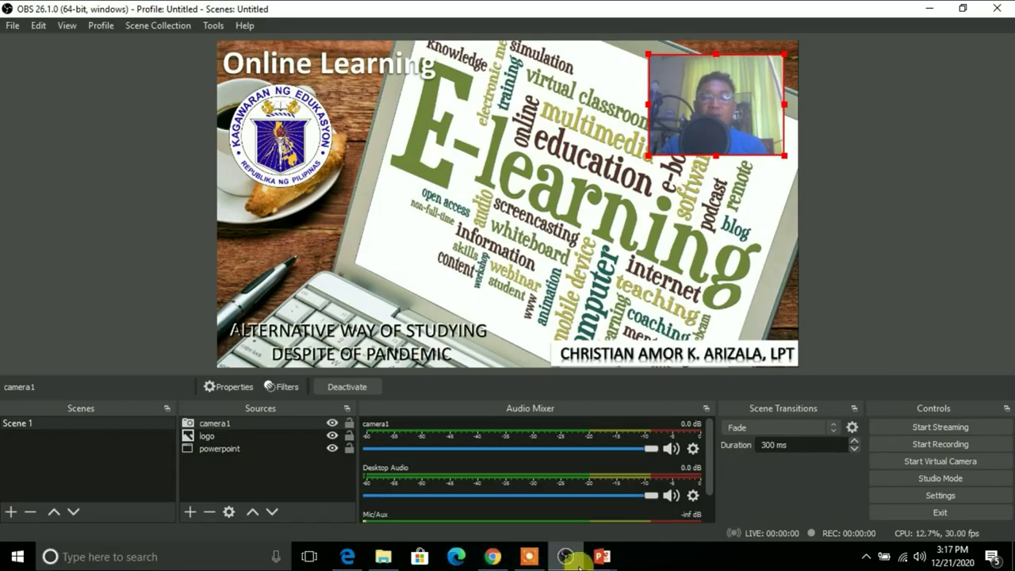
Show the Windows desktop and launch the DroidCam Client
click(665, 557)
right_click(665, 558)
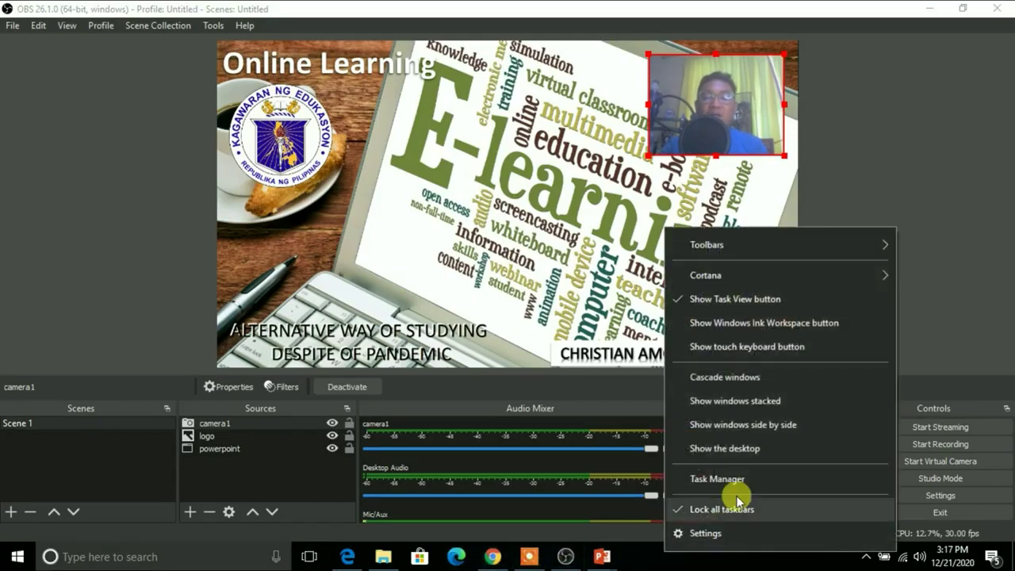
click(720, 449)
double_click(140, 111)
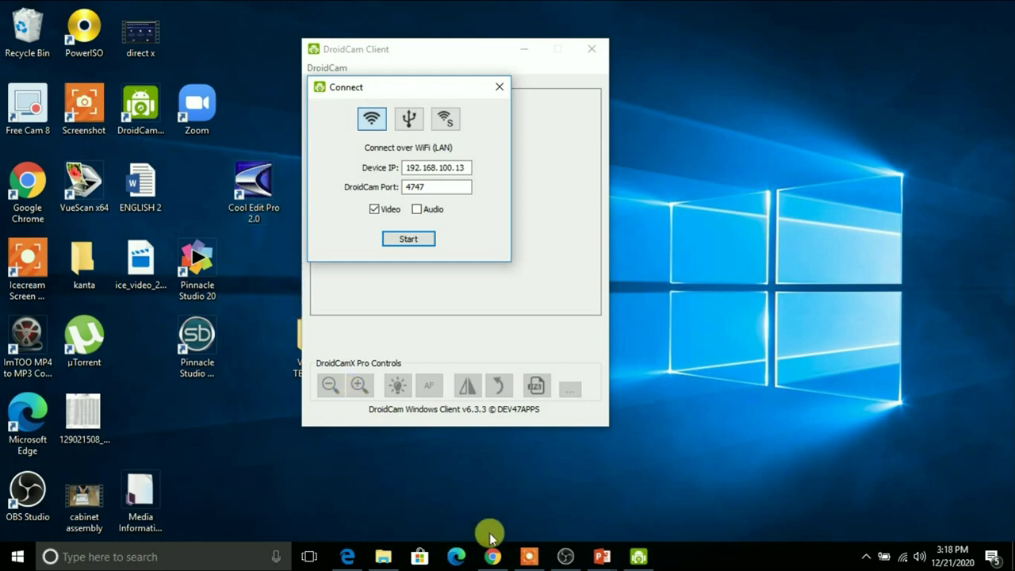
Switch to Chrome, search Google for droid cam across all results, and open the Dev47Apps site
click(493, 558)
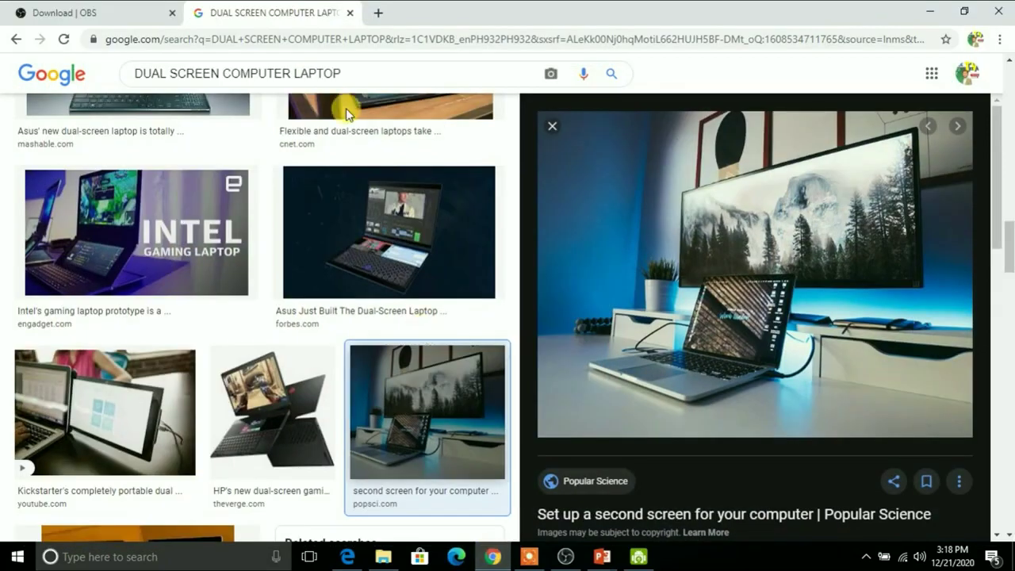
drag(348, 72, 28, 44)
text(d)
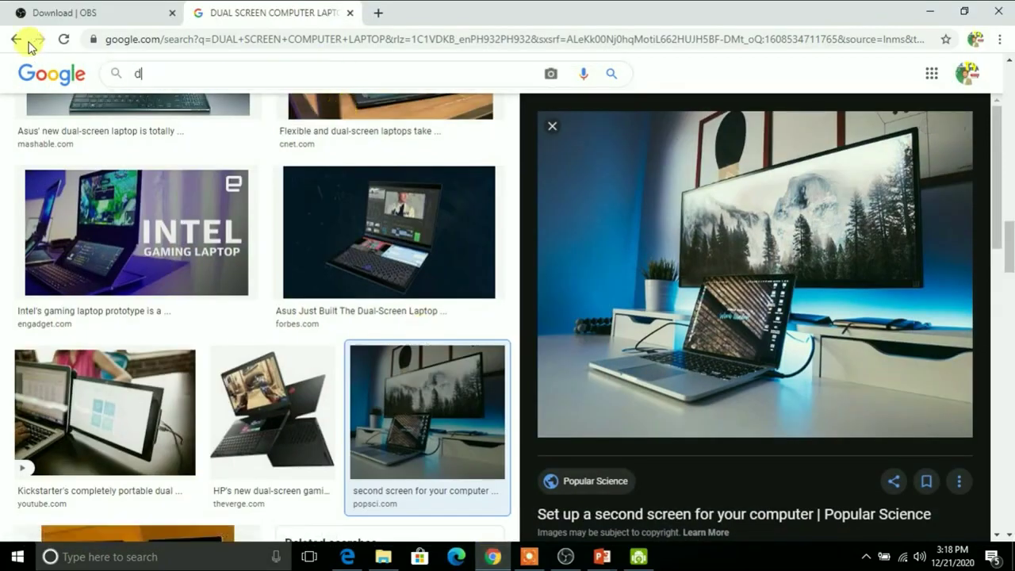
text(roi)
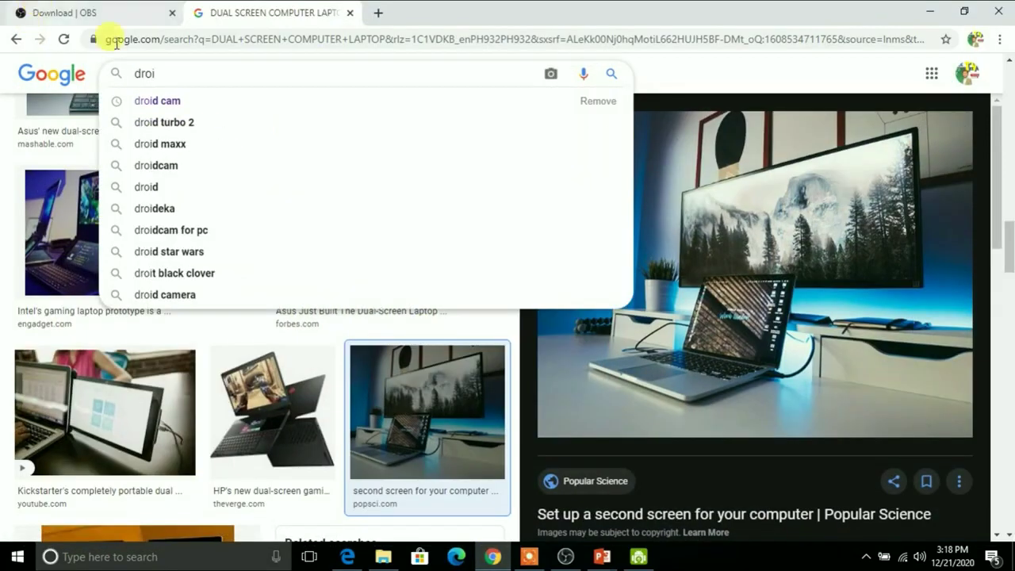
click(163, 100)
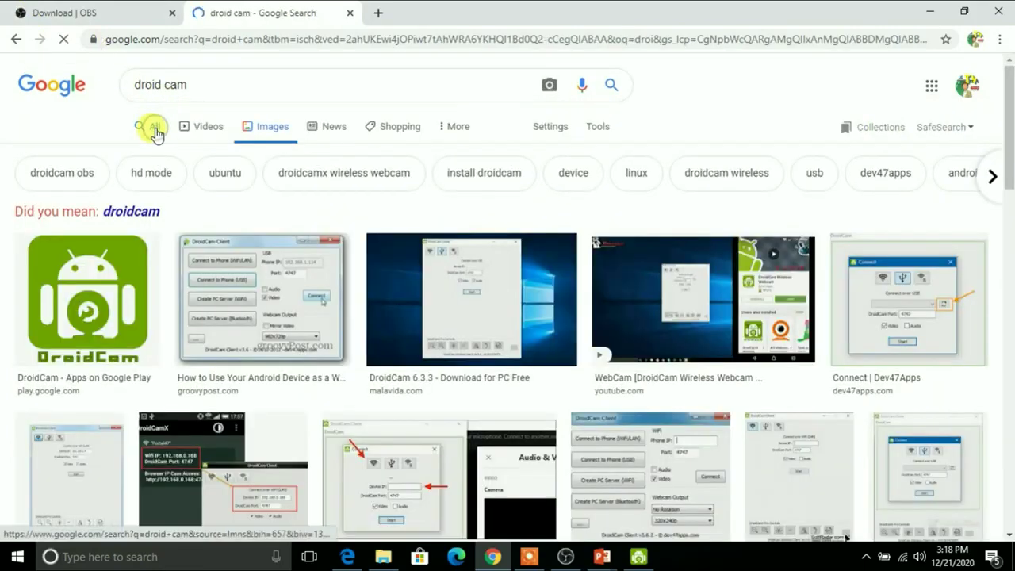
click(154, 129)
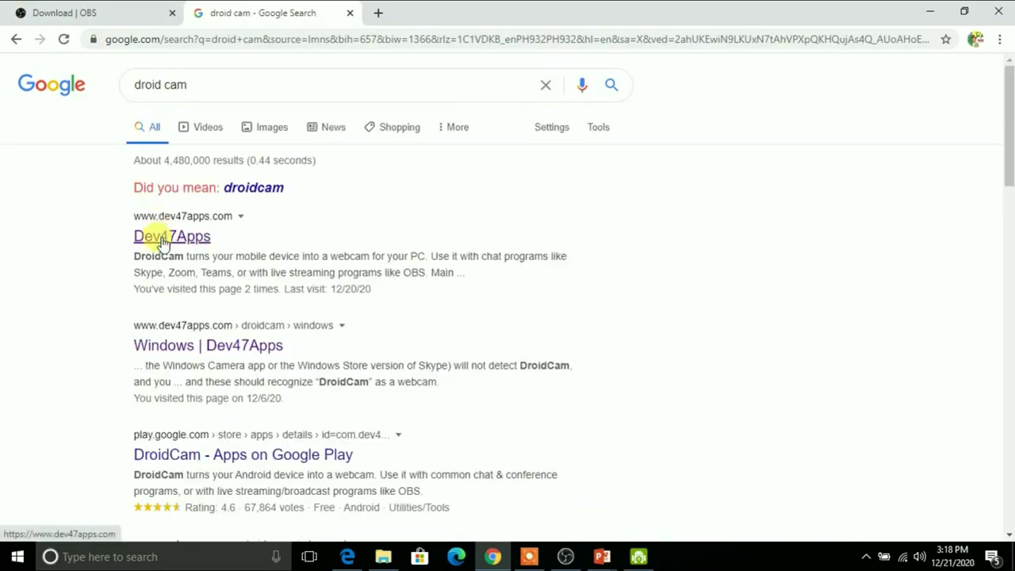
click(163, 242)
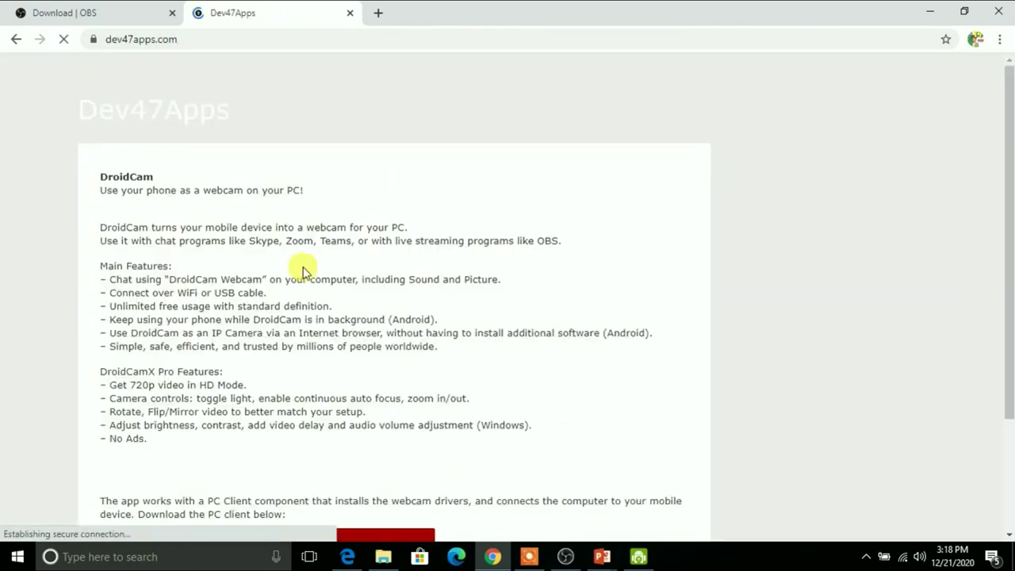
Open the Windows client download page on the Dev47Apps site and review the DroidCam Client install notes
drag(1011, 119, 1010, 199)
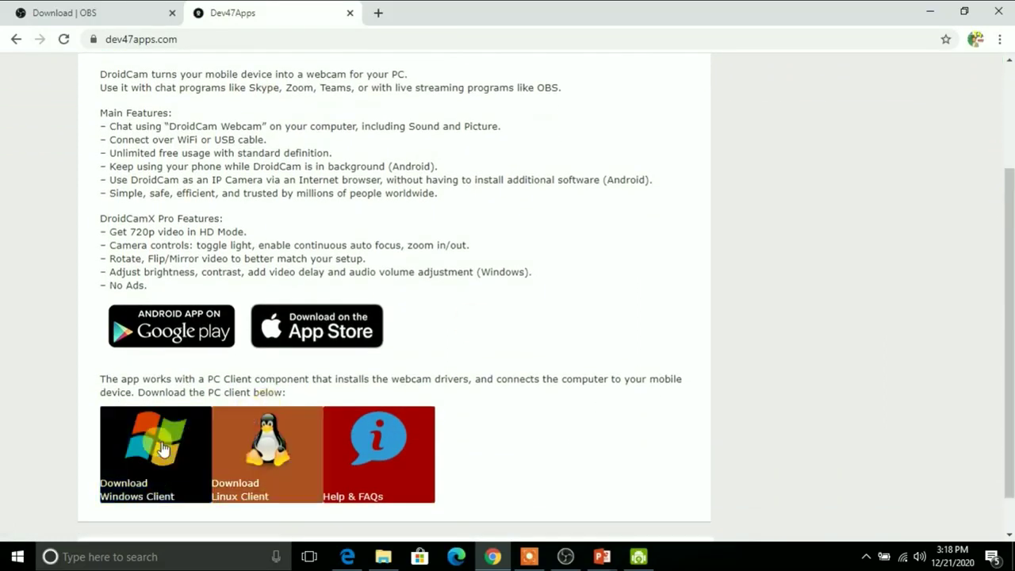
click(135, 465)
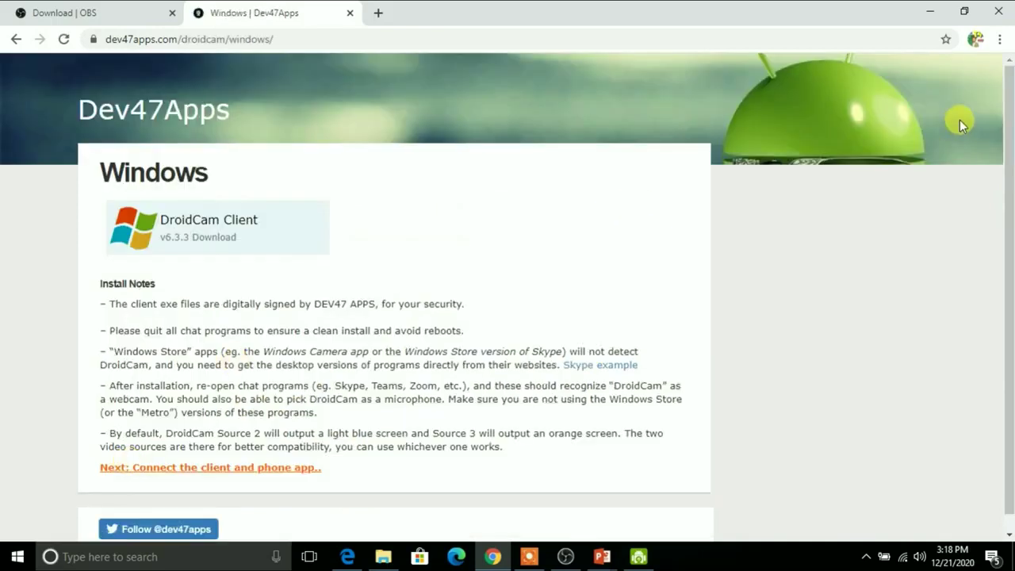
drag(1009, 93, 1009, 191)
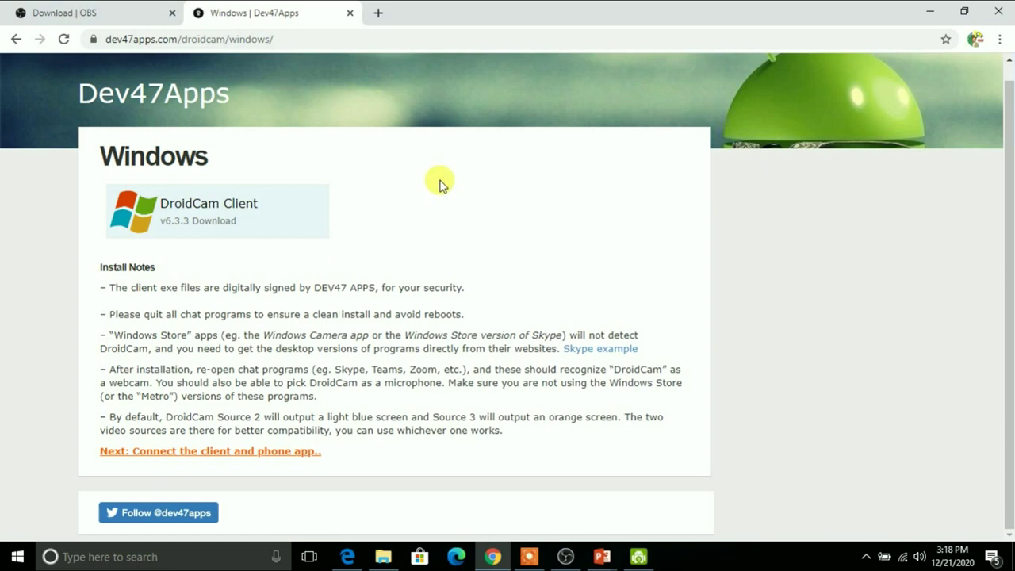
Switch to the DroidCam Client, start the phone camera connection over WiFi with video only, and minimize the client window
click(639, 557)
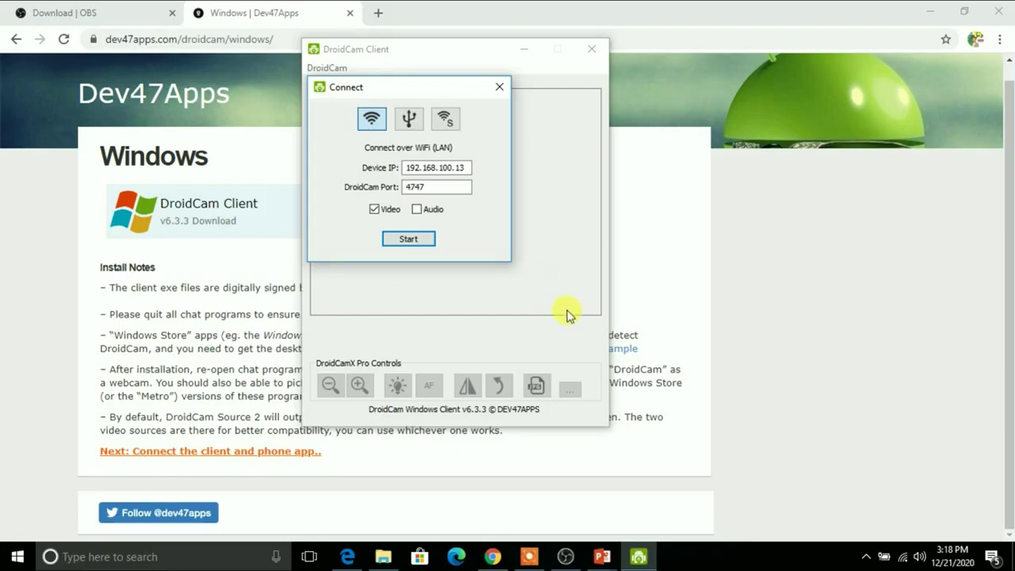
click(411, 241)
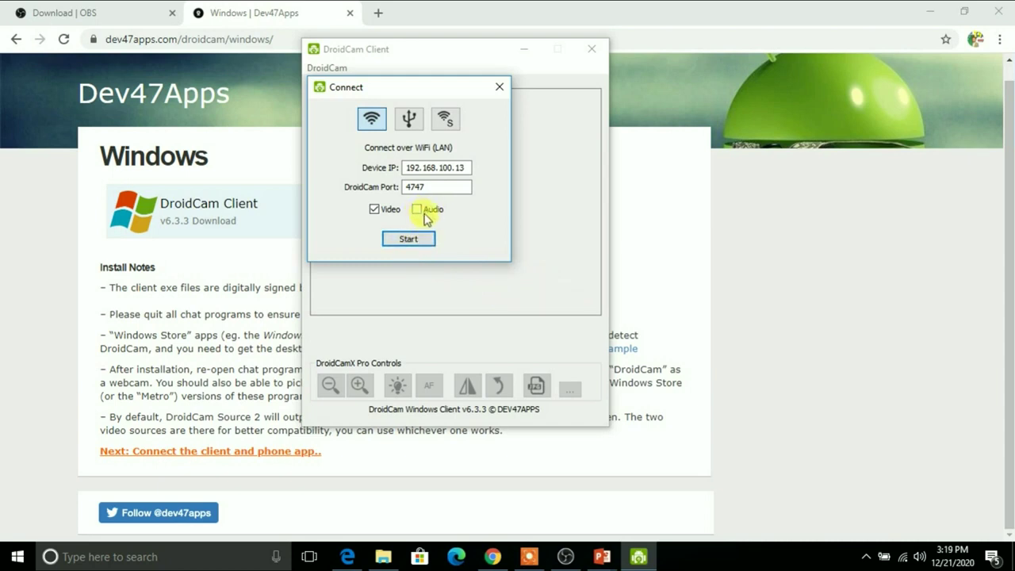
click(405, 241)
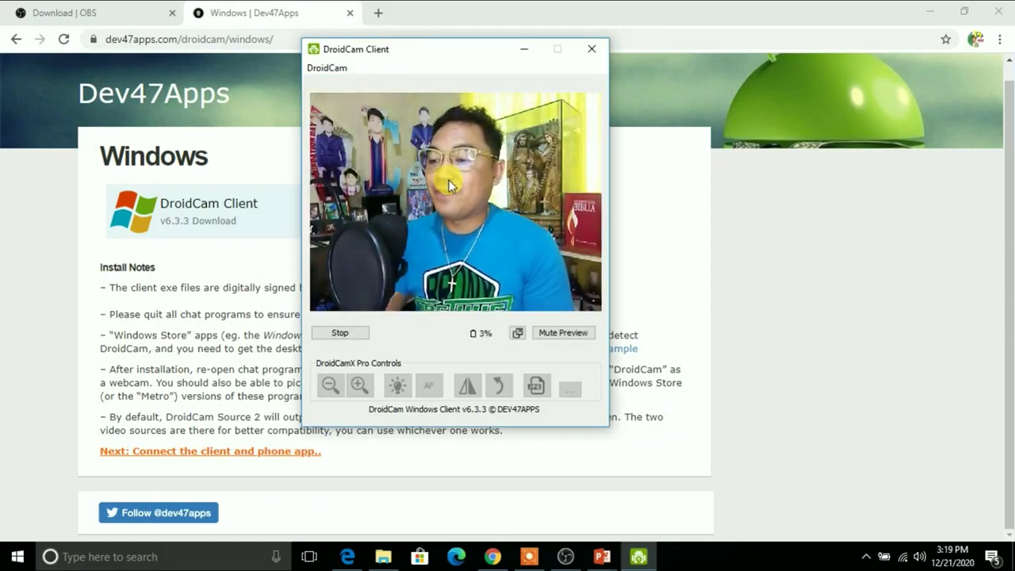
click(522, 49)
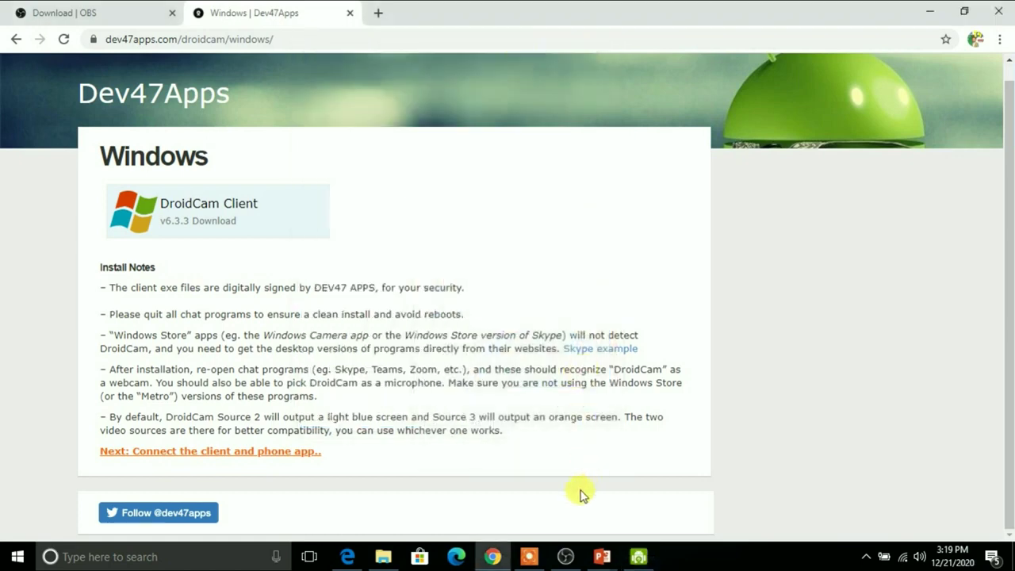
Switch back to OBS and add a new Video Capture Device source named cp to Scene 1
click(566, 556)
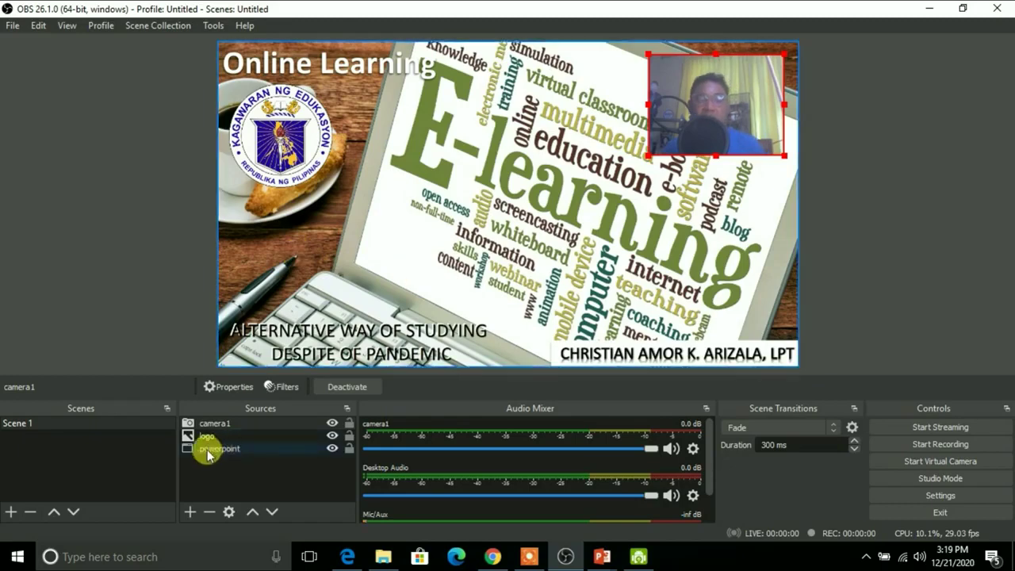
click(189, 512)
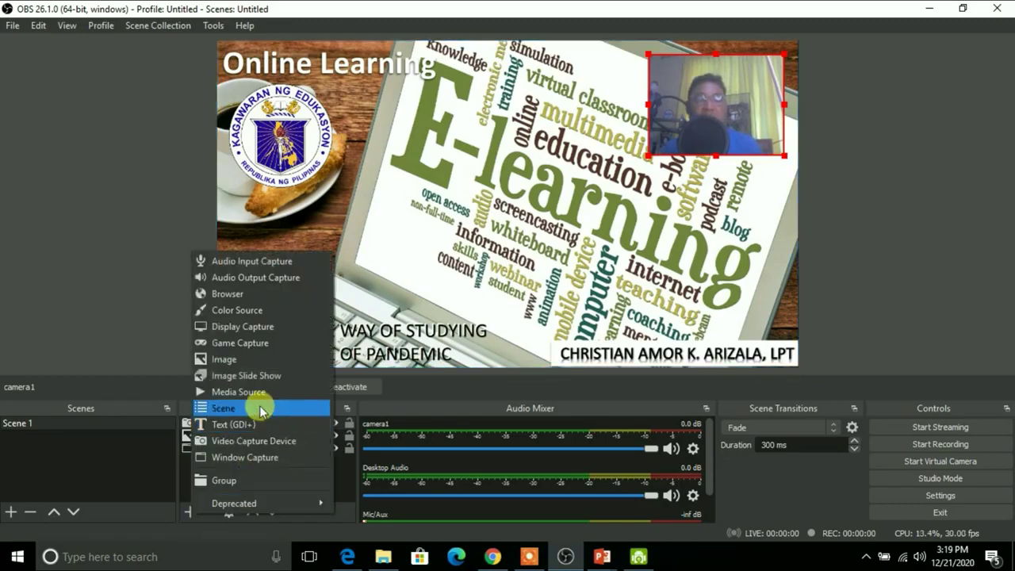
click(253, 442)
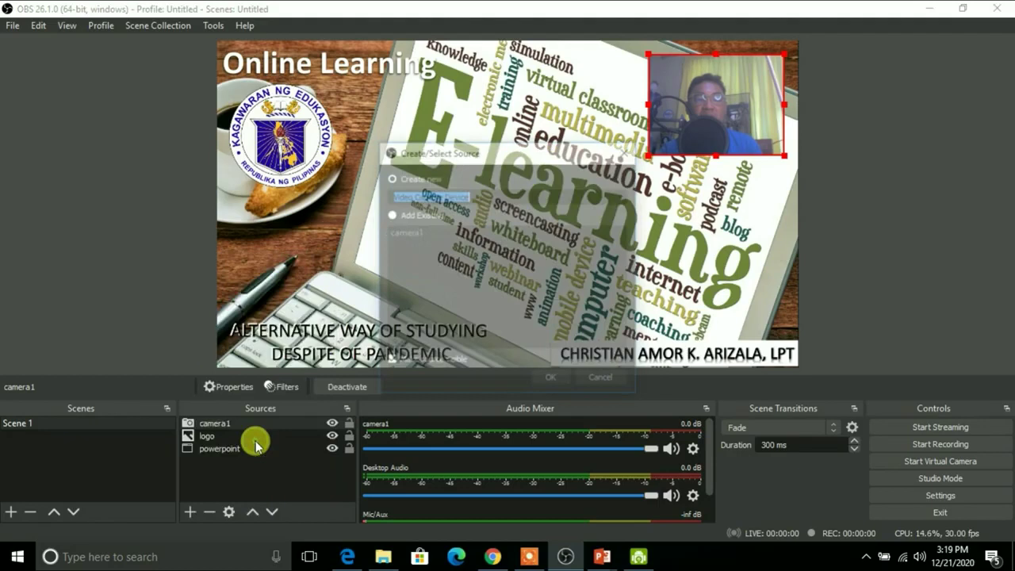
text(cp)
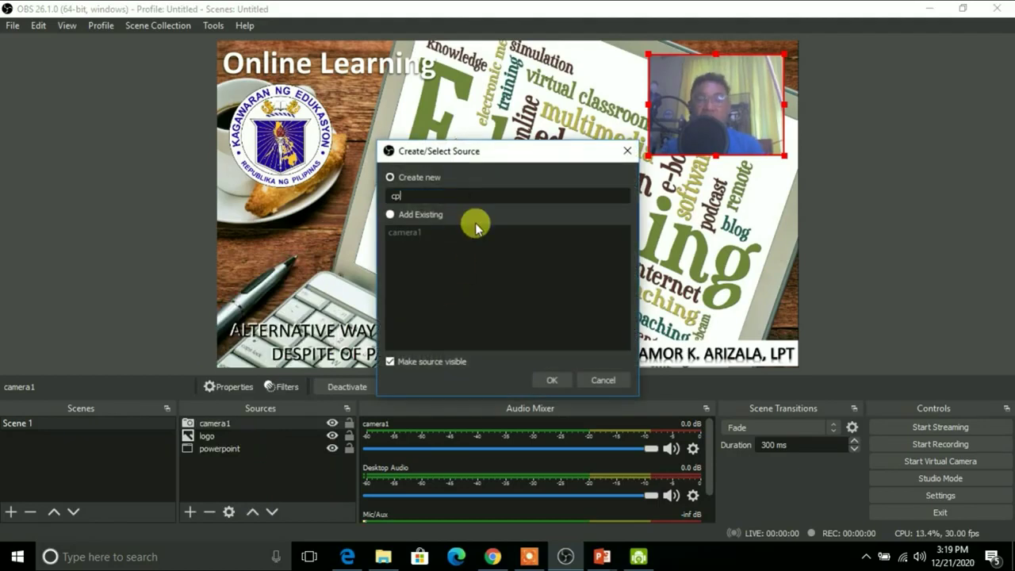
click(550, 380)
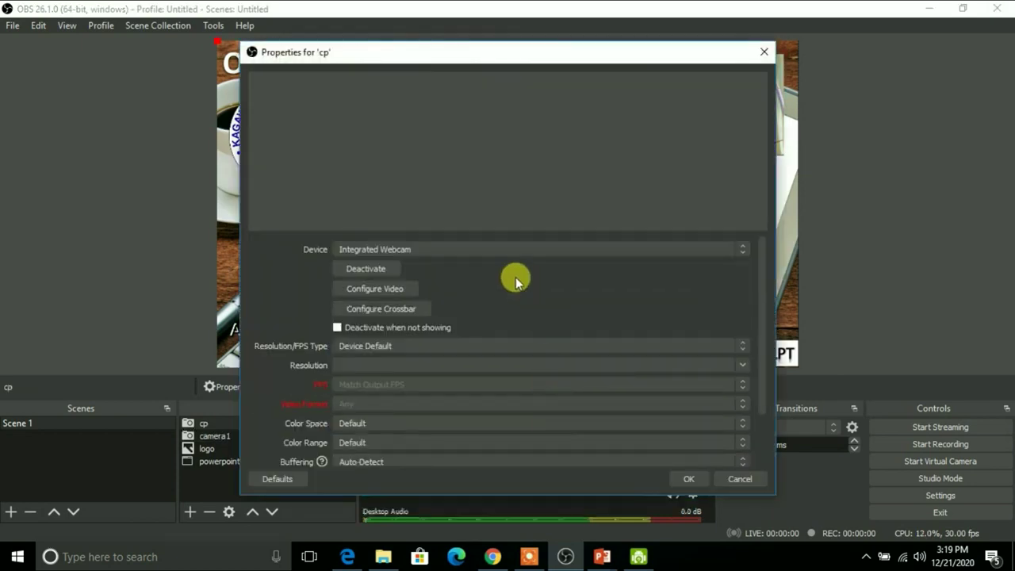
Set the cp source's device to DroidCam Source 3 and accept its properties
click(399, 249)
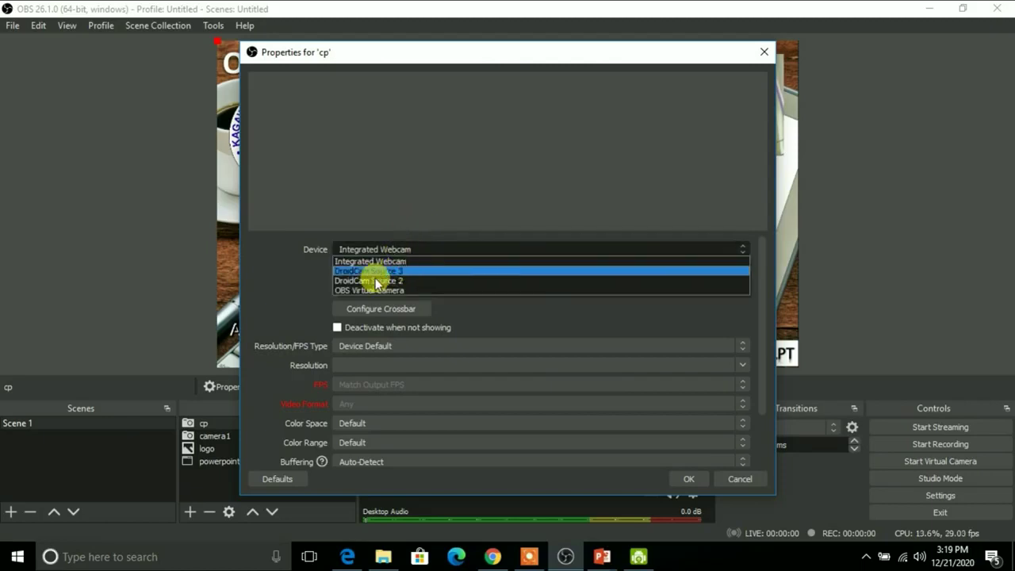
click(373, 271)
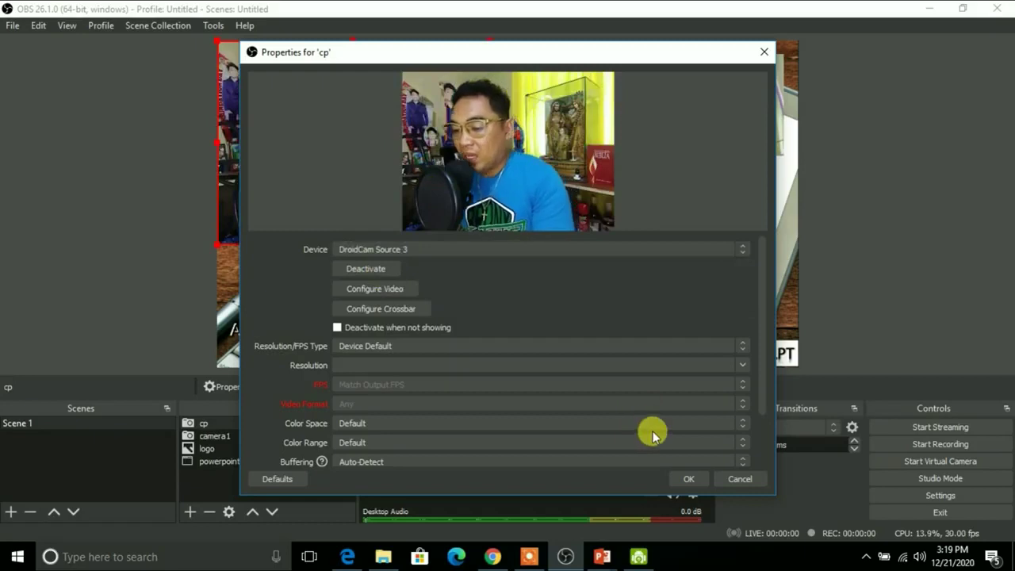
click(688, 478)
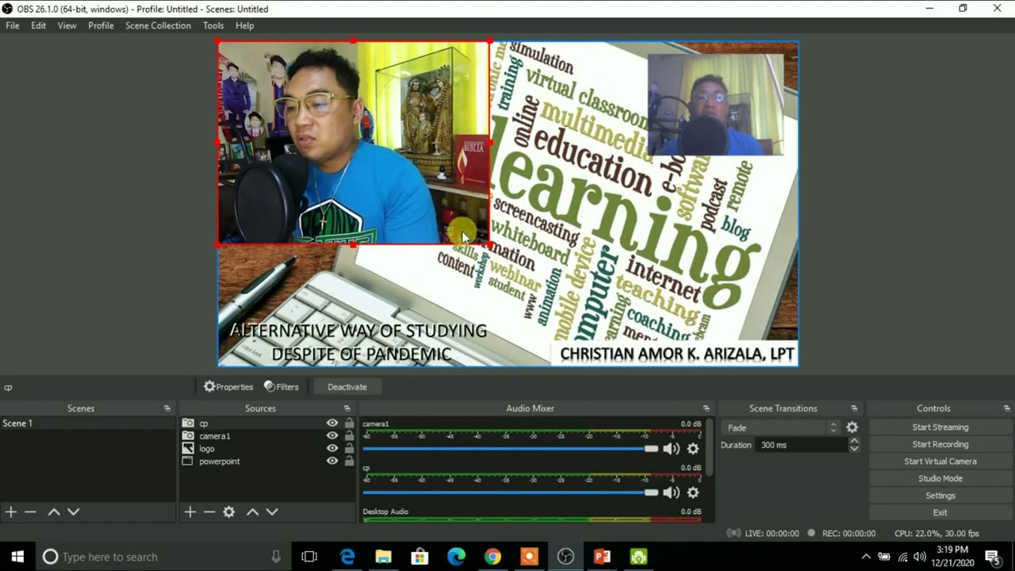
Shrink the cp phone camera picture and place it directly below the camera1 picture at nearly the same width
drag(489, 243, 306, 121)
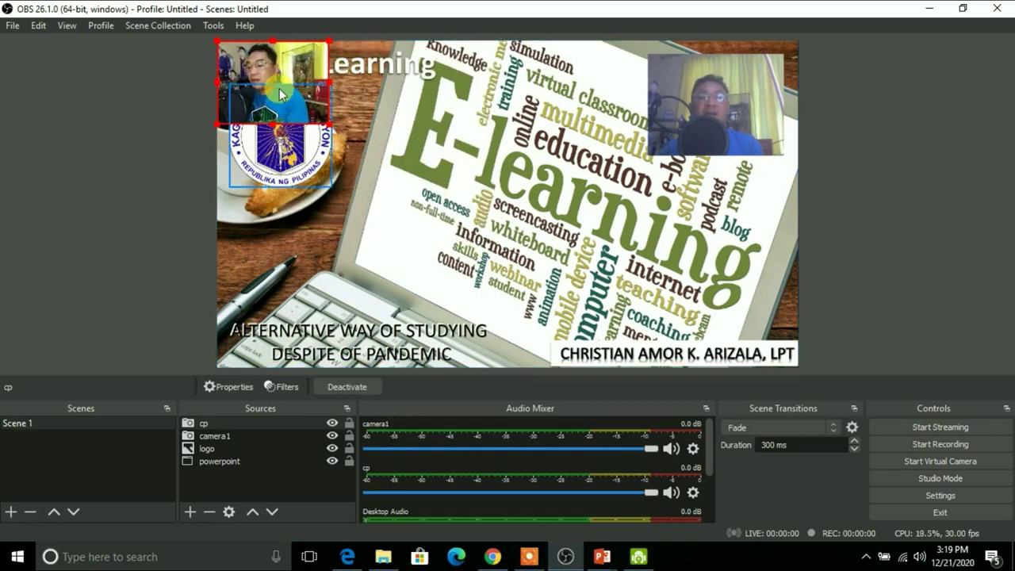
drag(273, 65, 708, 190)
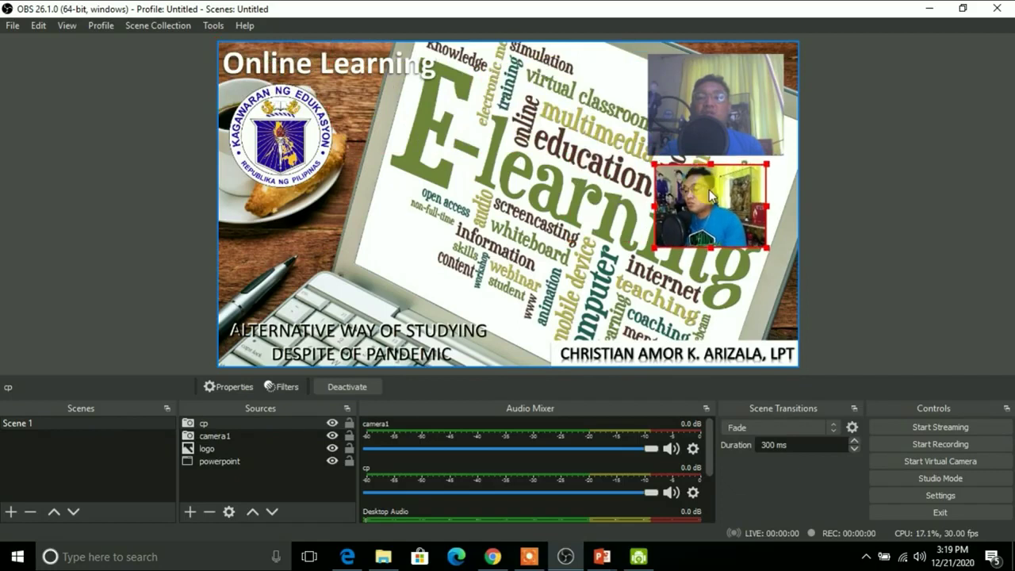
drag(766, 246, 782, 255)
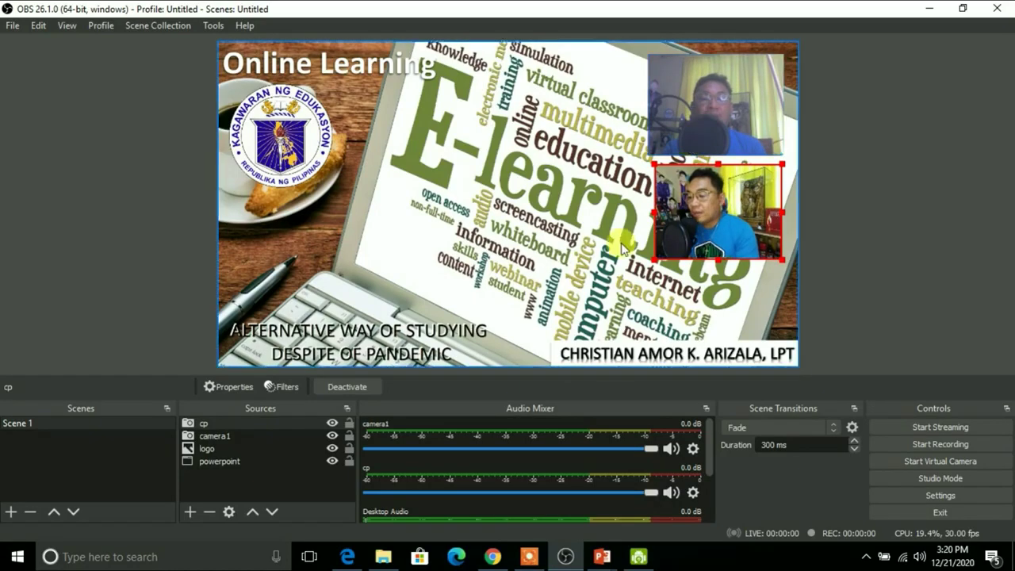
Rename Scene 1 as presentation1
right_click(26, 425)
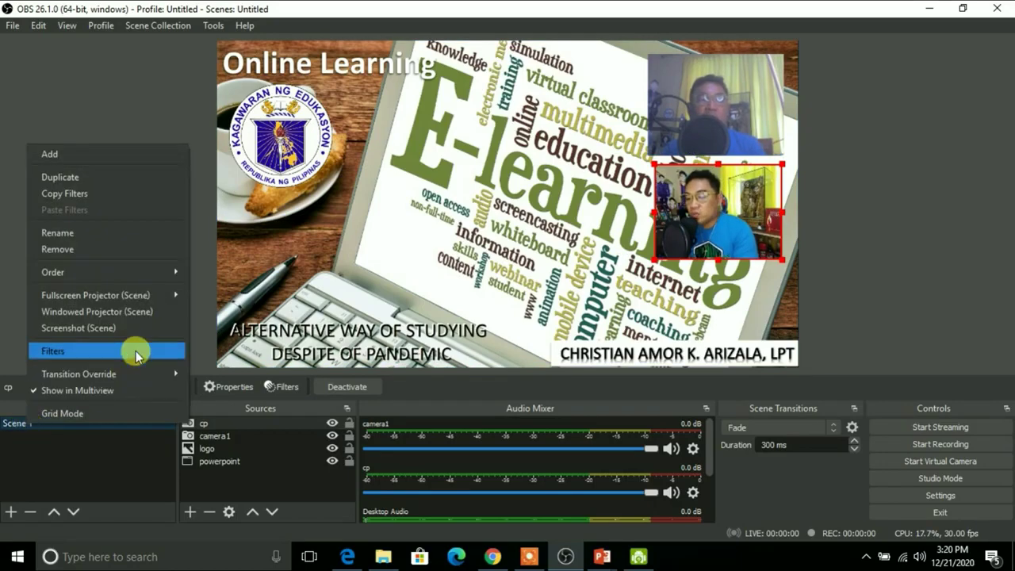
click(103, 238)
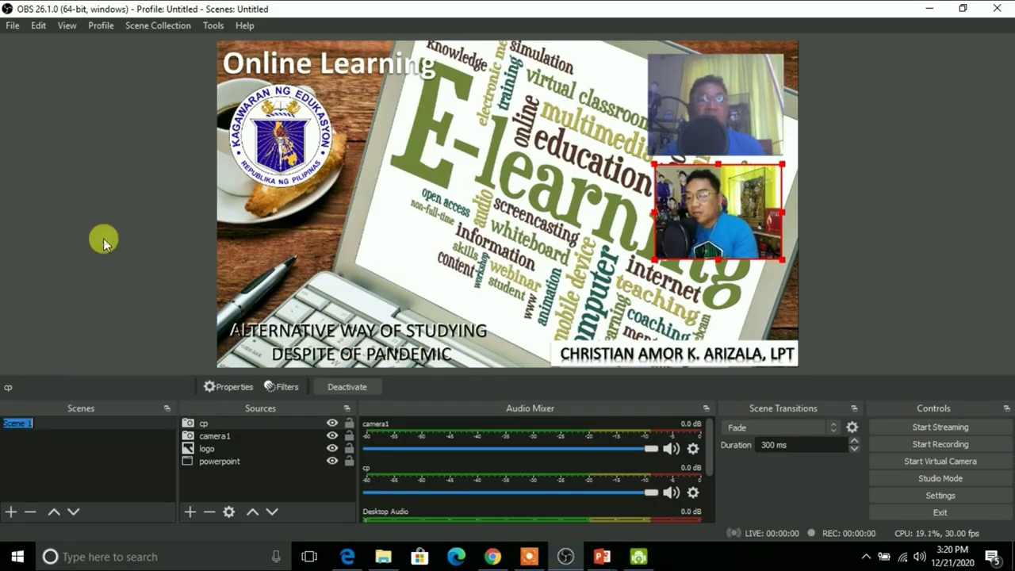
text(pres)
key(Return)
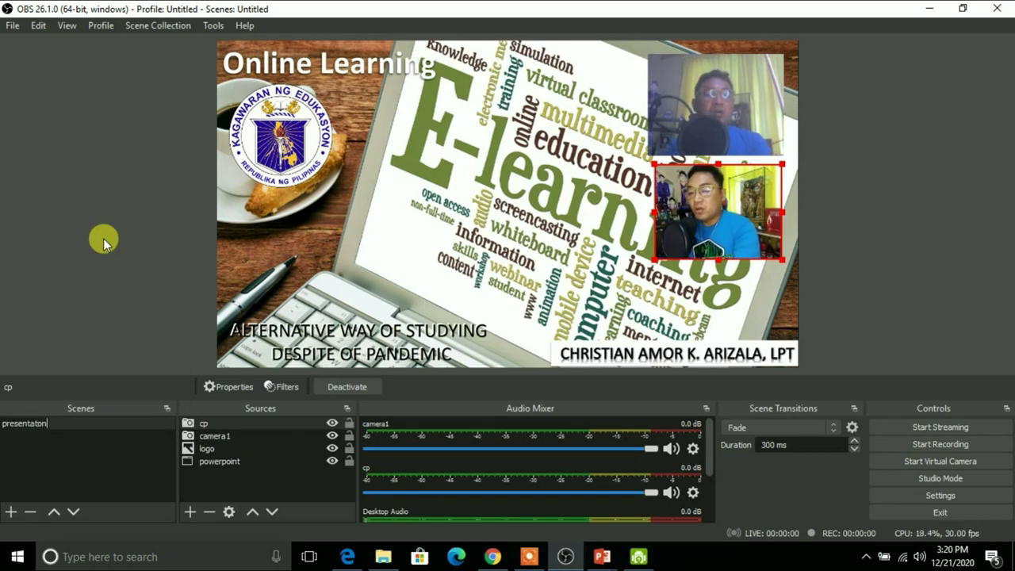
text(entation1)
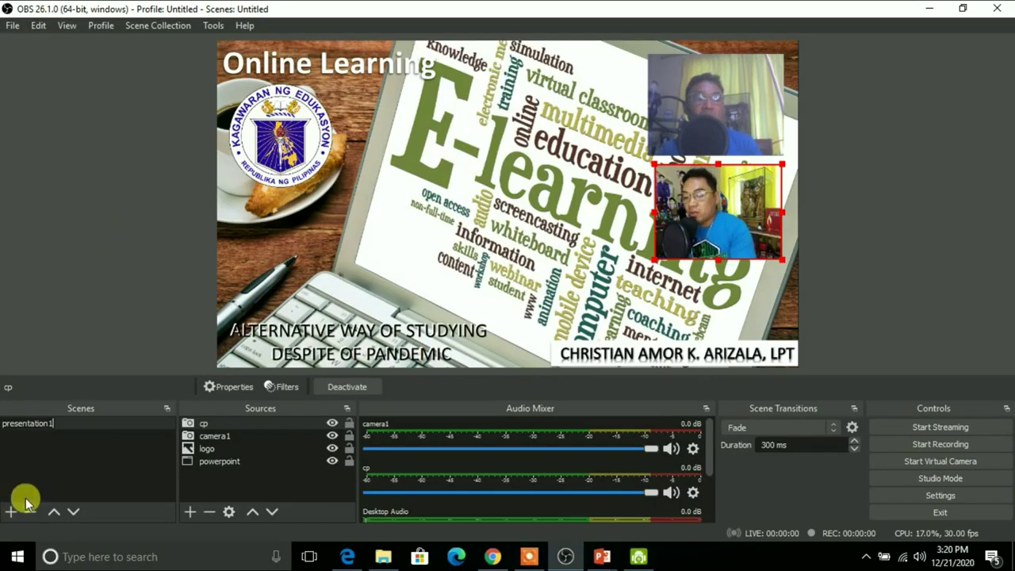
click(54, 469)
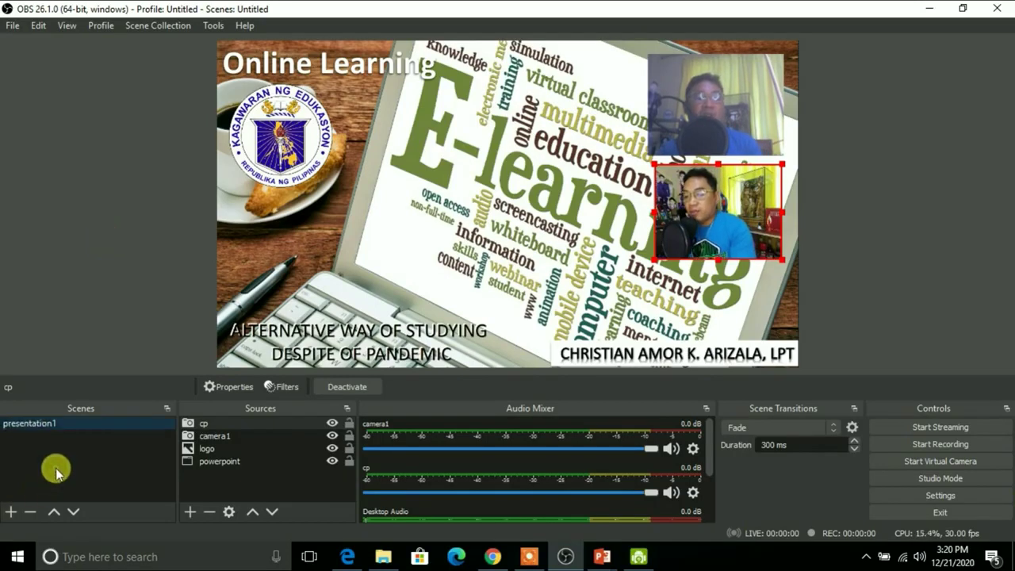
Add a second scene, keeping the suggested name Scene 2
click(11, 512)
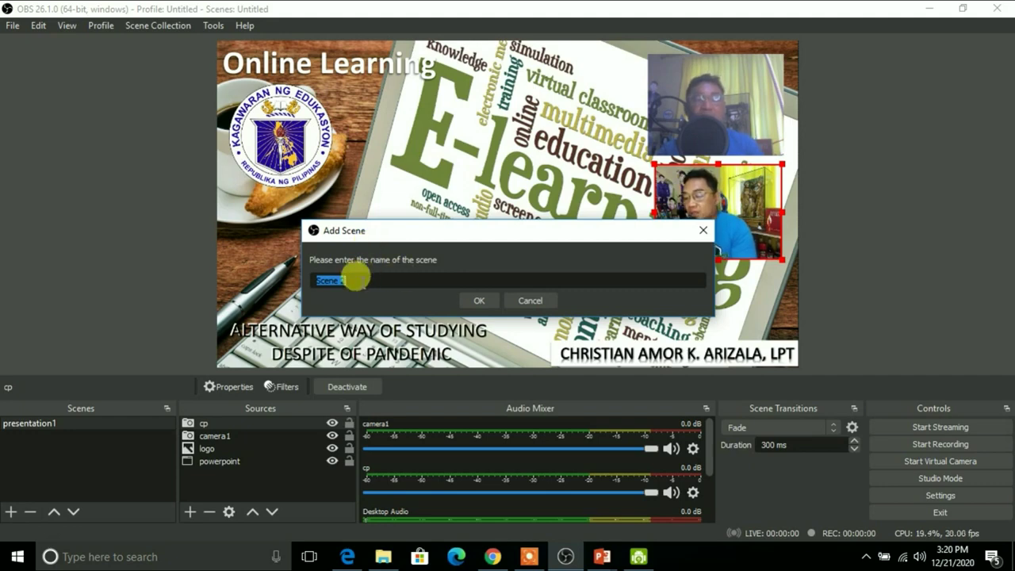
click(476, 301)
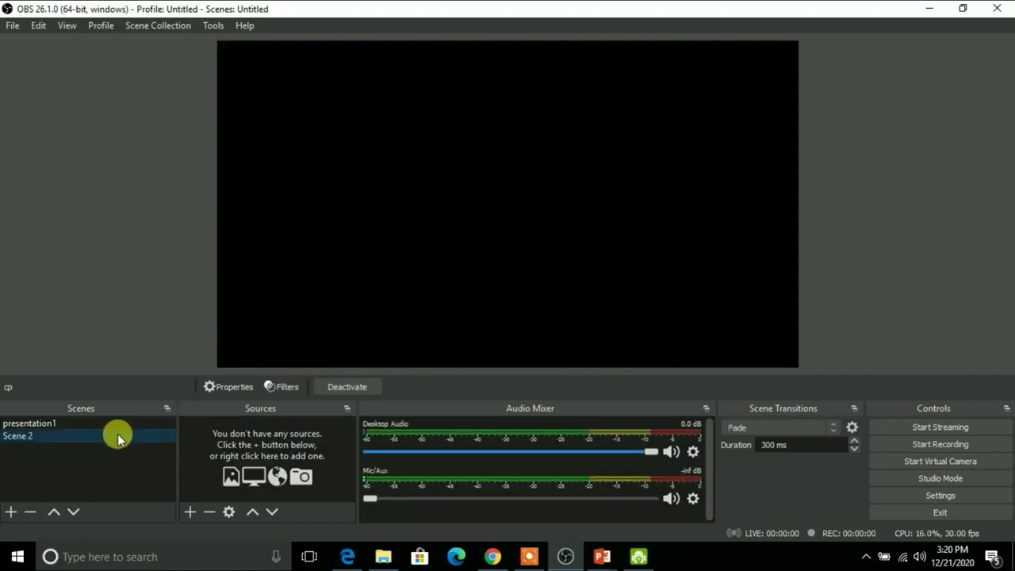
click(69, 426)
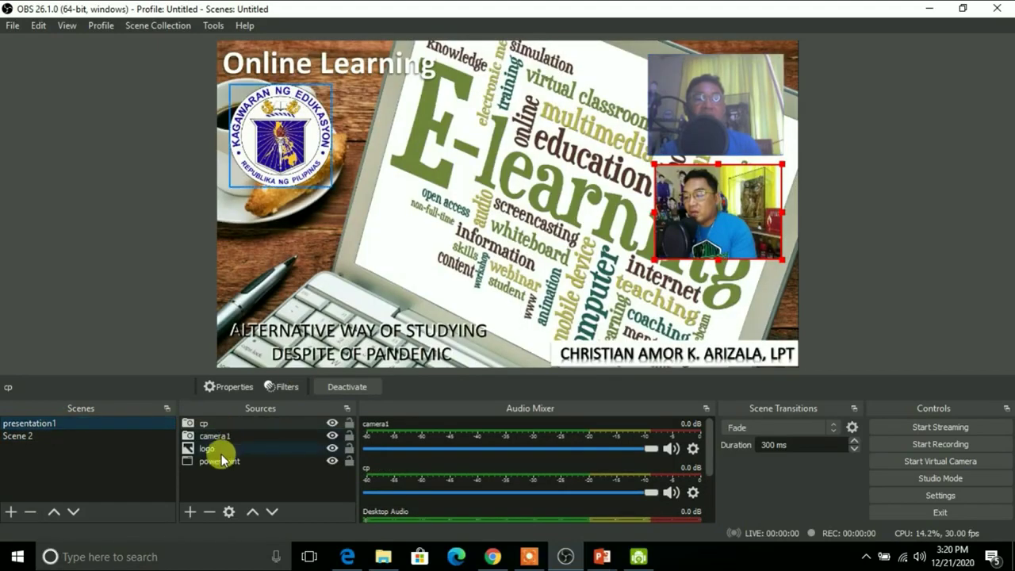
click(212, 480)
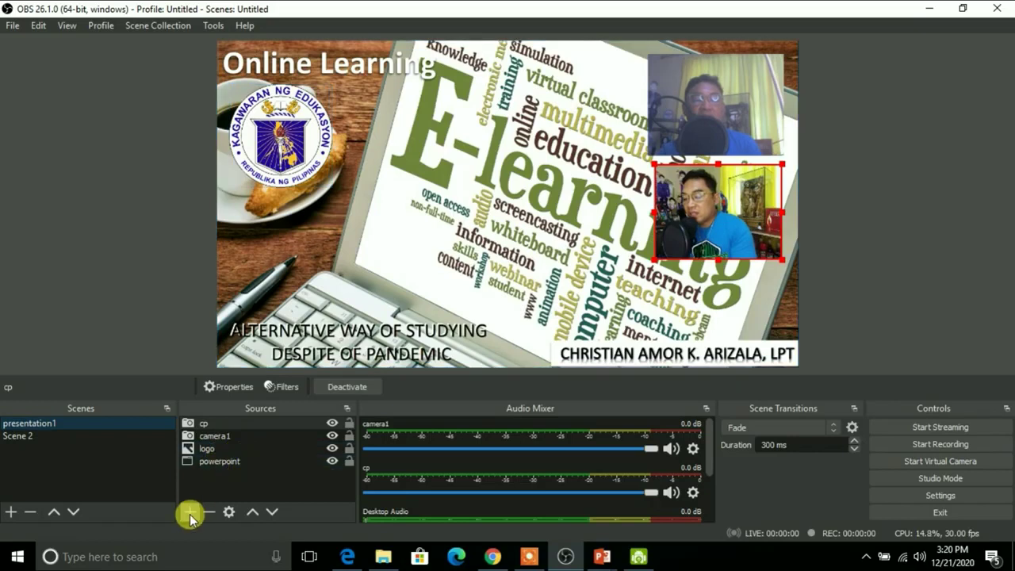
click(190, 515)
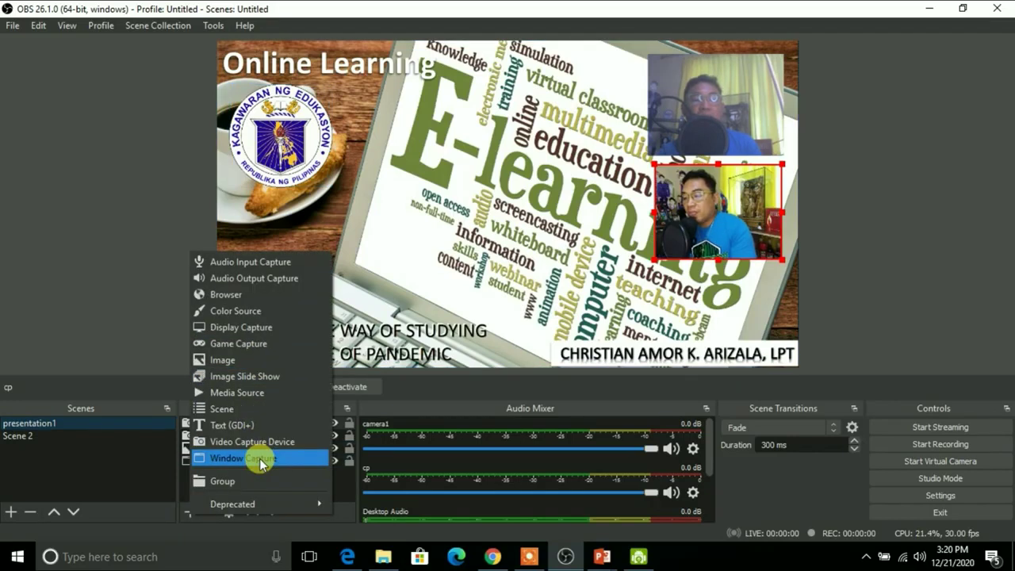
click(23, 441)
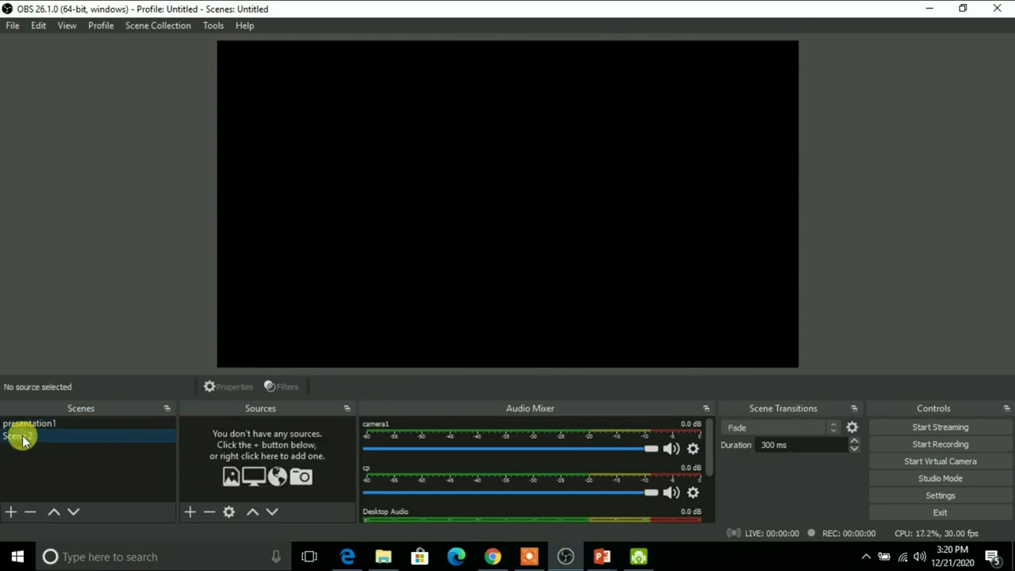
Add a new Display Capture source to Scene 2 under its default name, capturing Display 2: 1920x1080 @ -1920,0
click(189, 514)
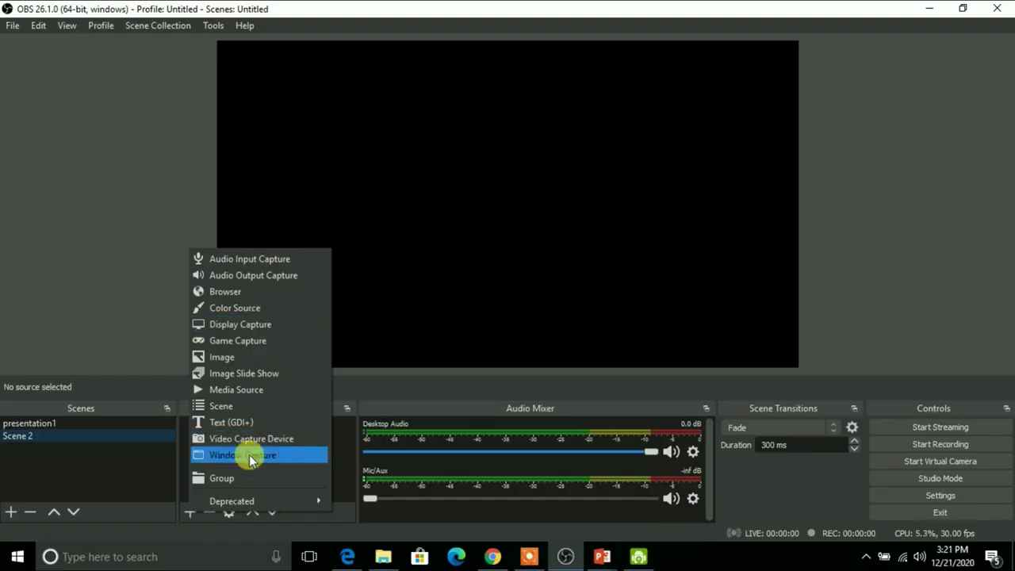
click(249, 325)
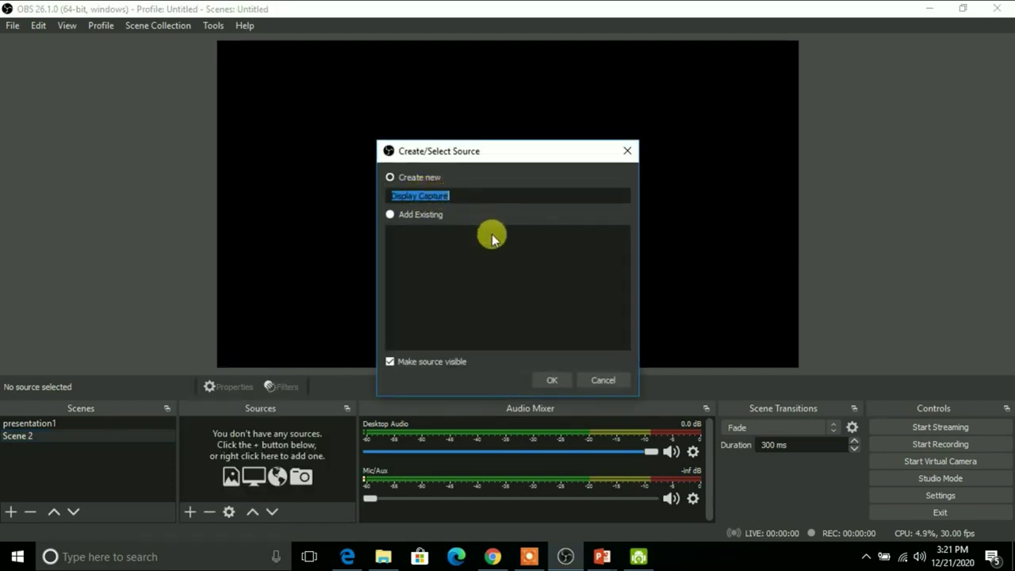
click(555, 384)
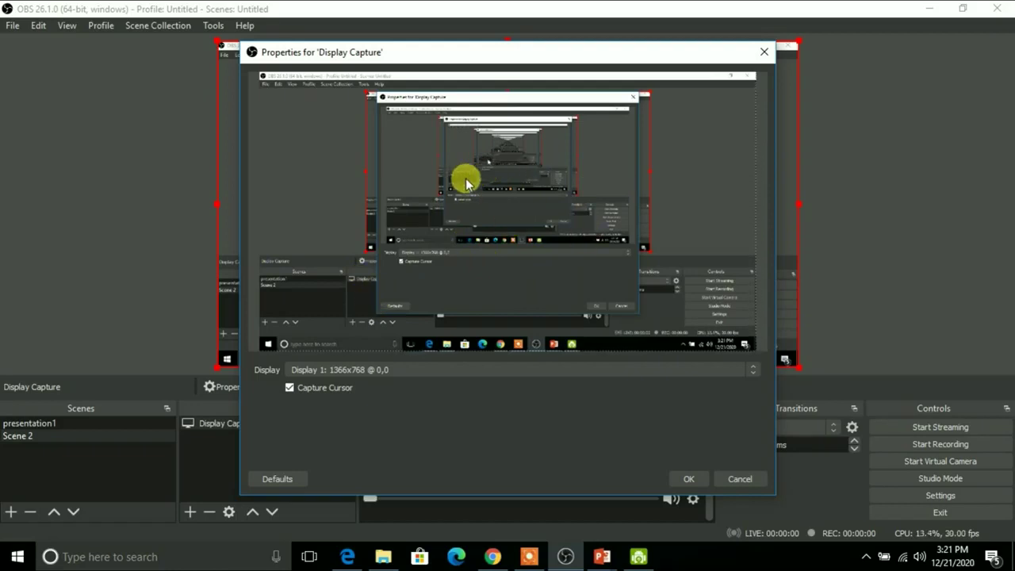
click(388, 370)
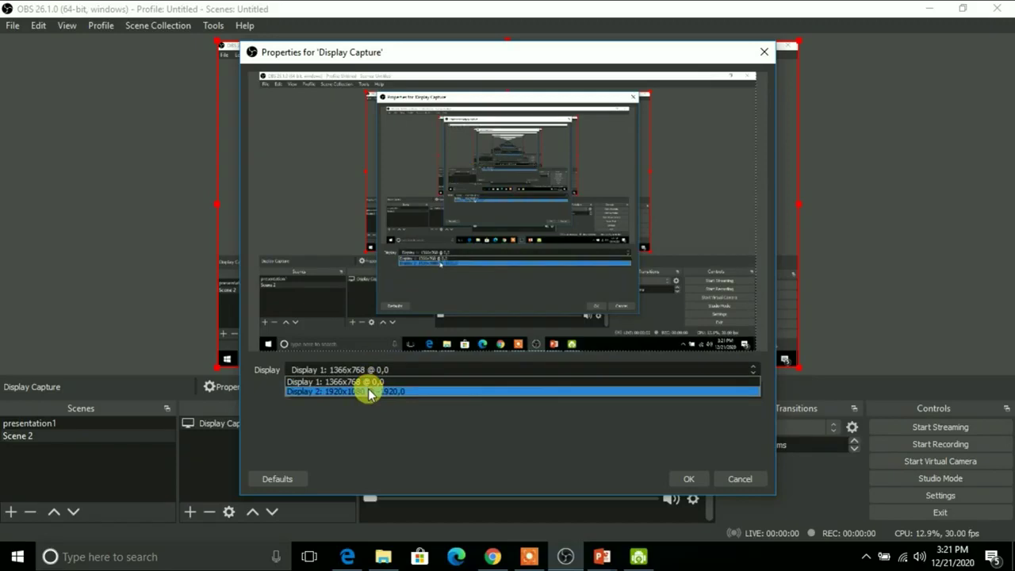
click(370, 392)
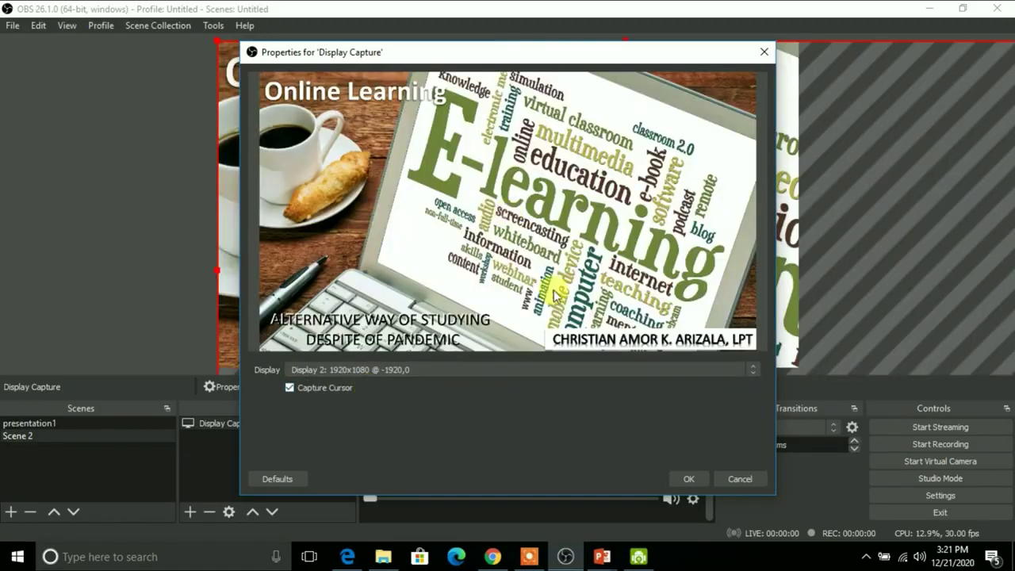
click(684, 478)
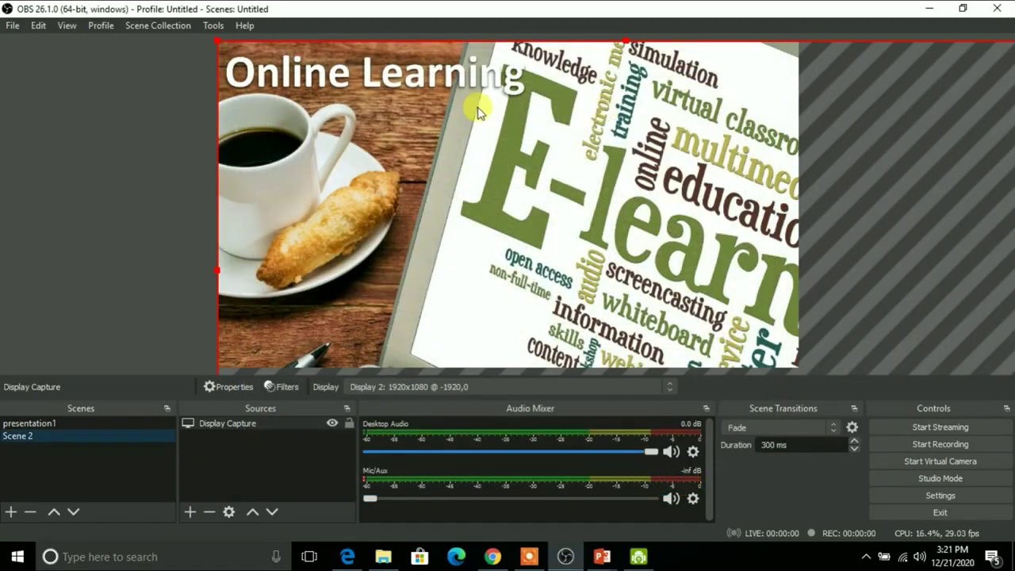
Fit the Display Capture source to the screen so the whole slide fills the canvas
right_click(445, 162)
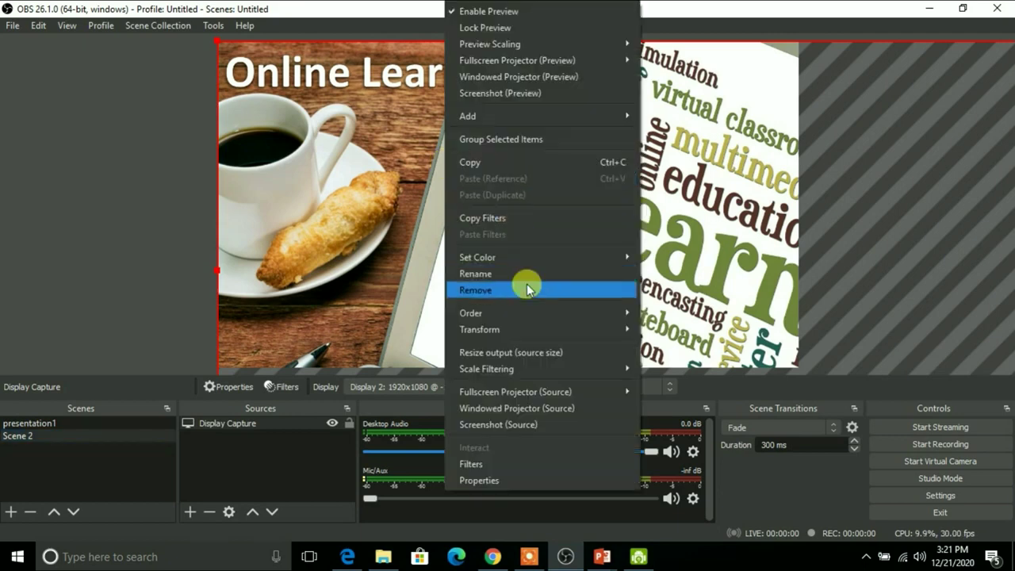
mouse_move(547, 329)
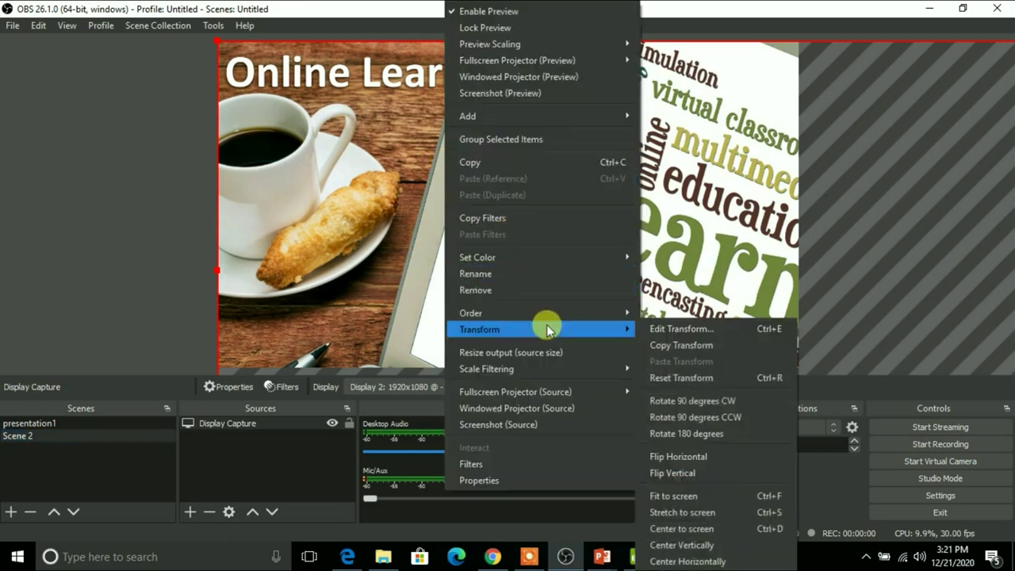
click(688, 497)
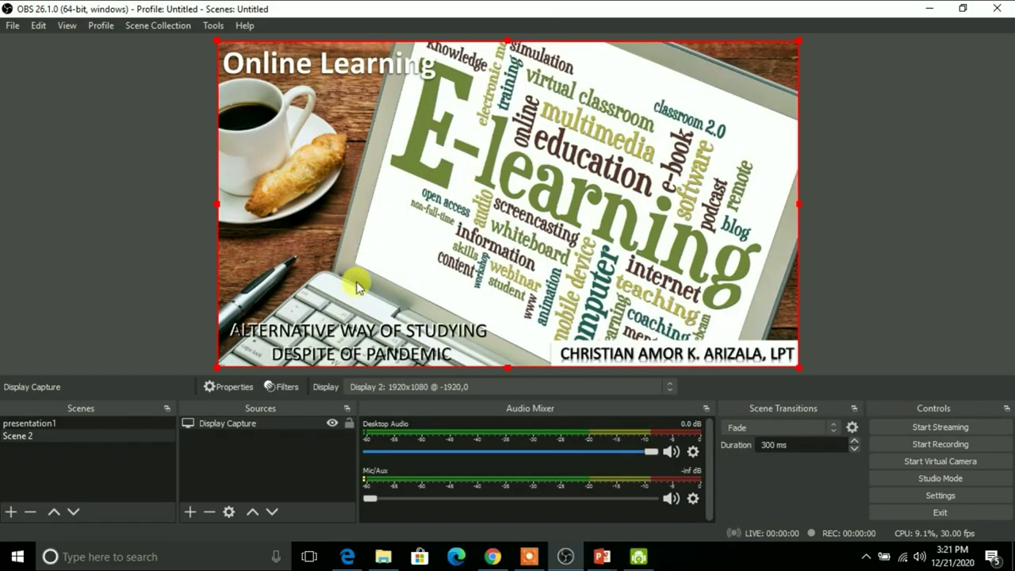
Add a new Image source to Scene 2 with the default name, loading the LOGO DEPED file from the OBS folder with all file types listed
click(192, 510)
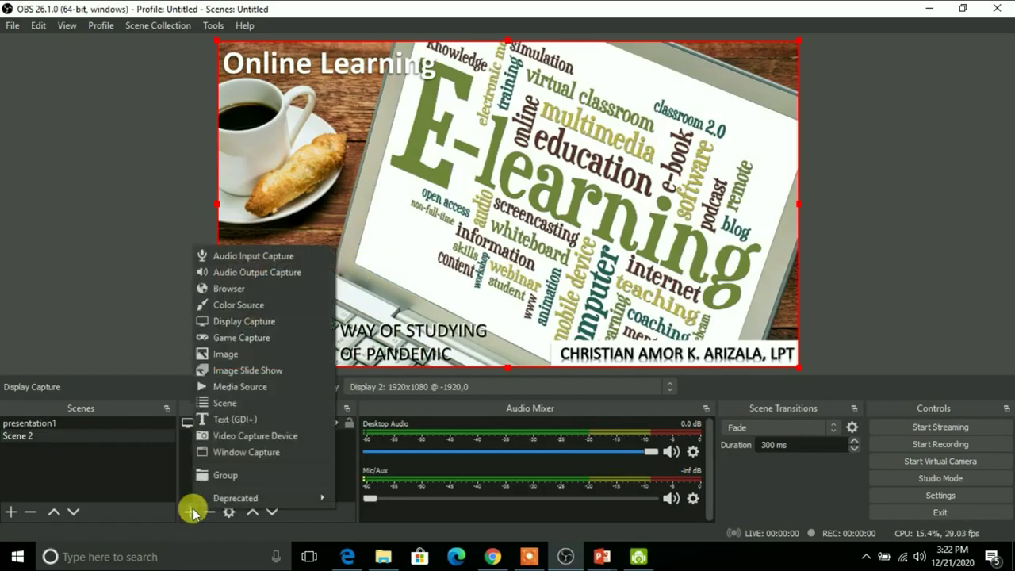
click(226, 354)
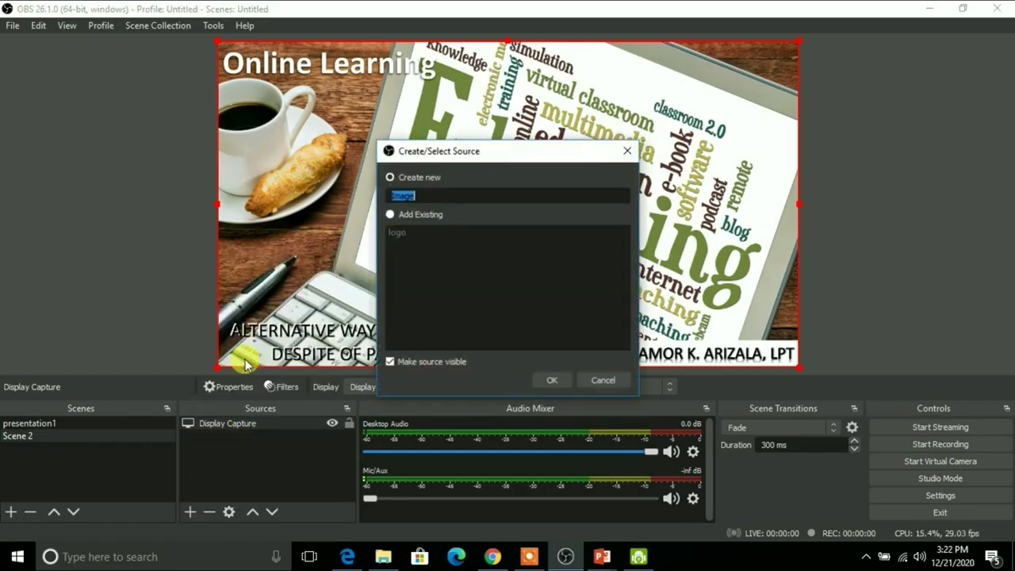
click(555, 381)
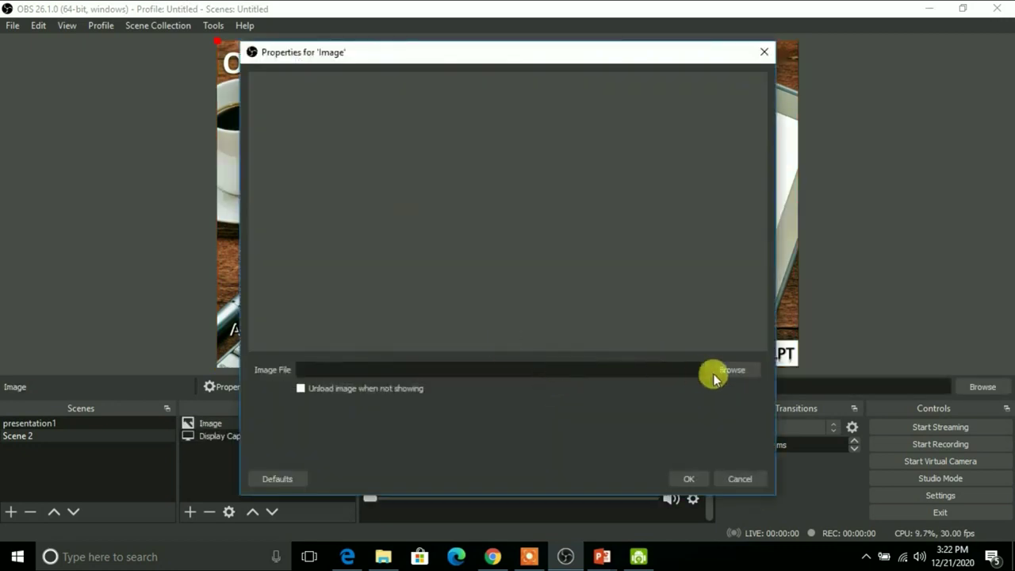
click(731, 371)
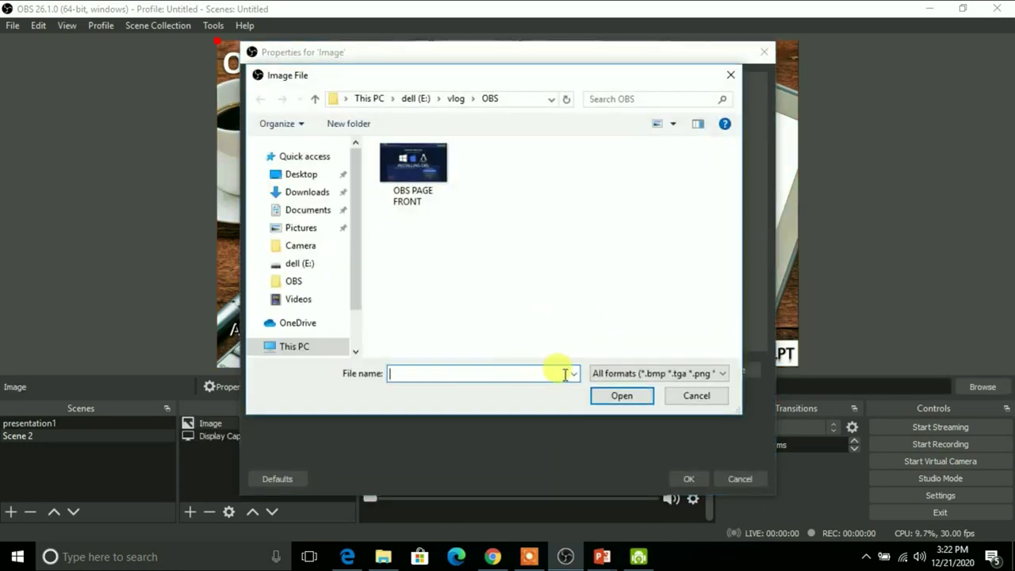
click(619, 374)
click(617, 467)
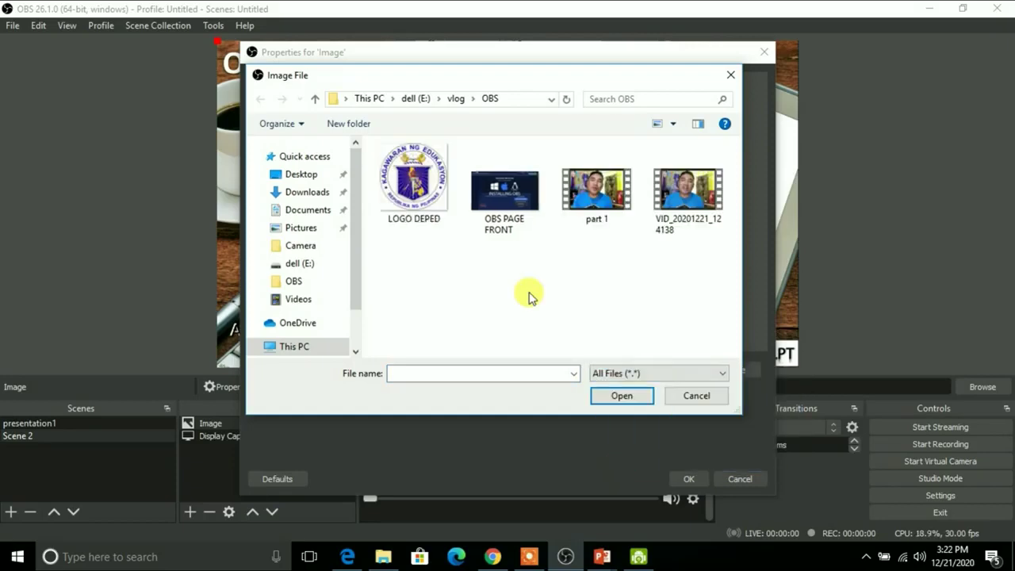
double_click(444, 216)
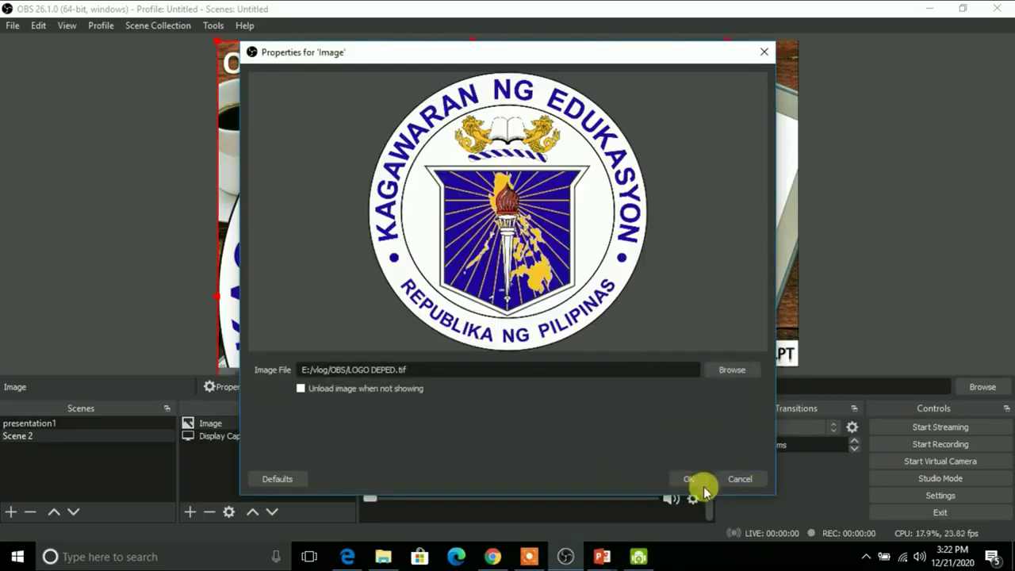
click(688, 479)
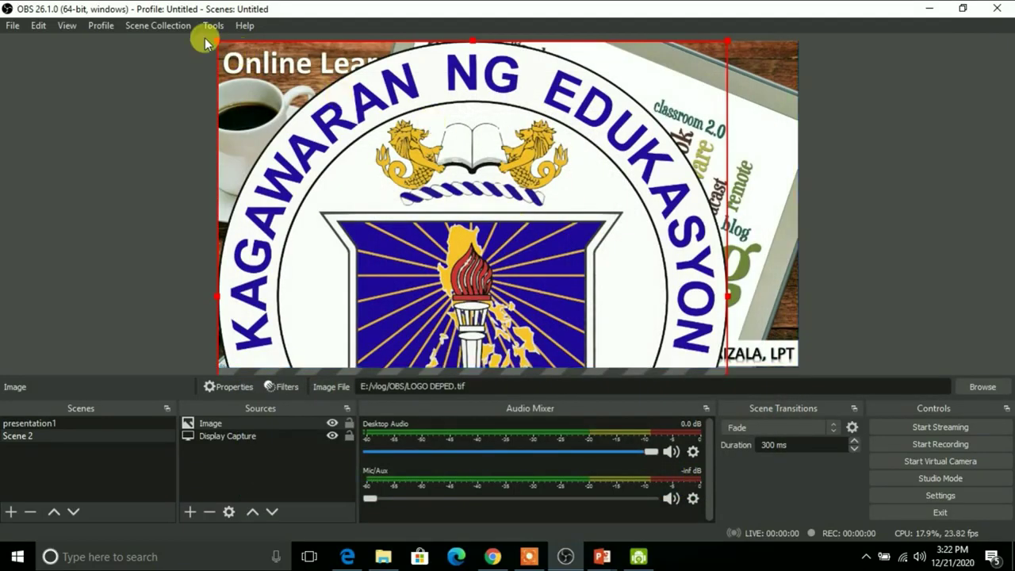
Shrink the logo image to roughly a sixth of the canvas width and place it in the slide's upper-right corner, leaving it deselected
drag(219, 41, 431, 249)
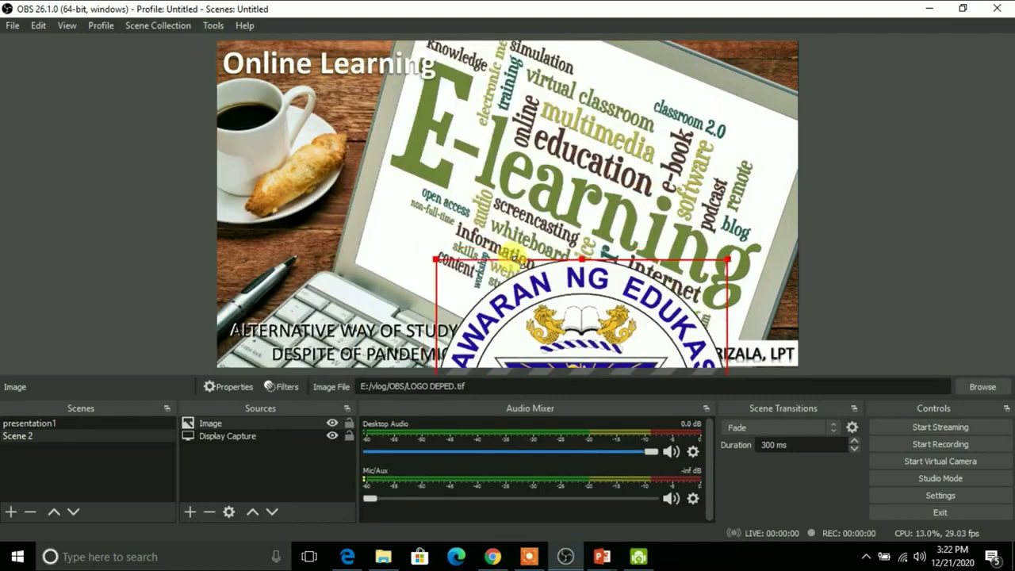
drag(555, 254, 401, 94)
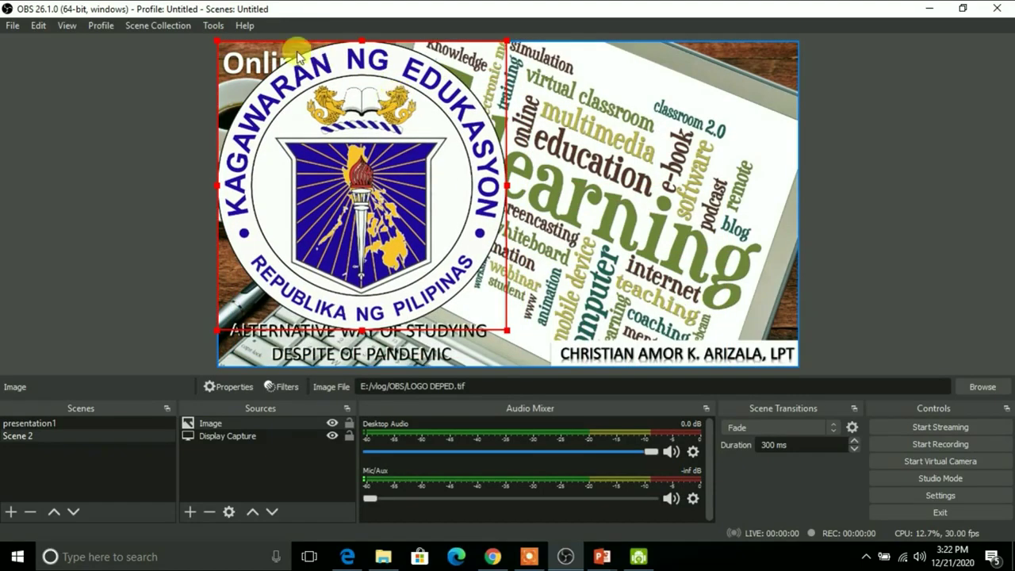
drag(216, 41, 409, 229)
drag(460, 272, 743, 91)
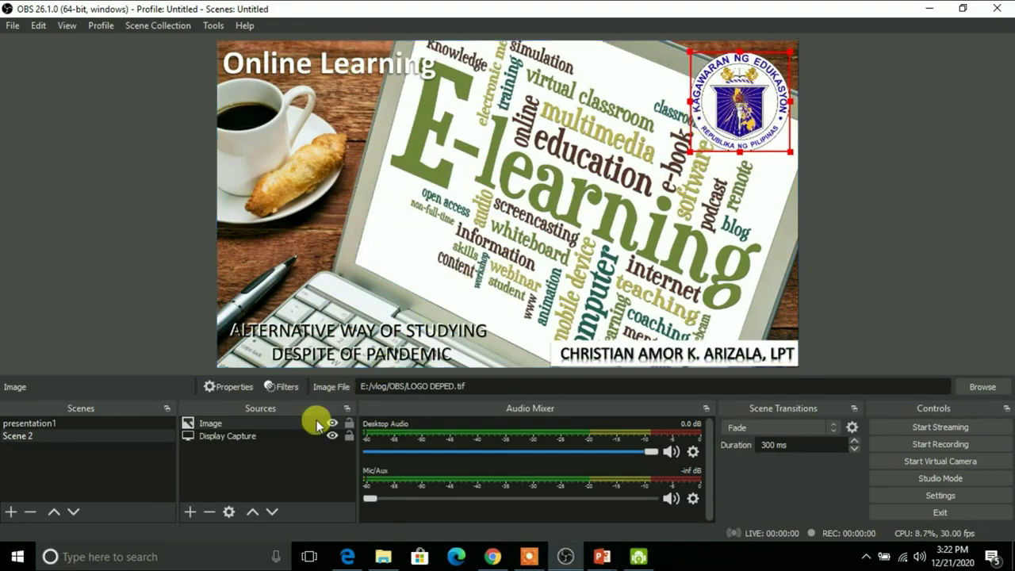
click(225, 464)
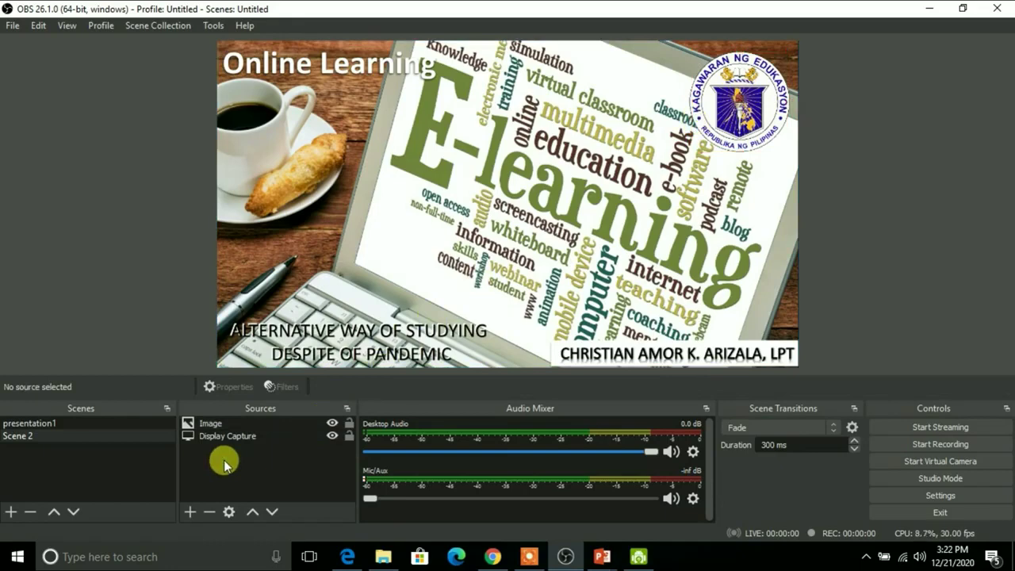
Add the existing camera1 video capture source to Scene 2, shrink it to about a quarter of the canvas width and place it below the logo
click(191, 512)
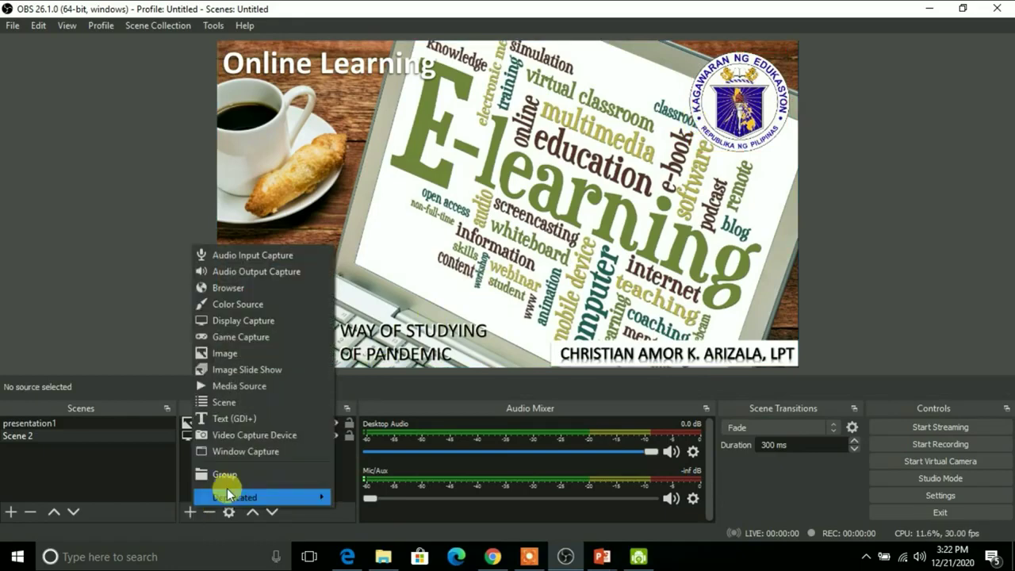
click(252, 437)
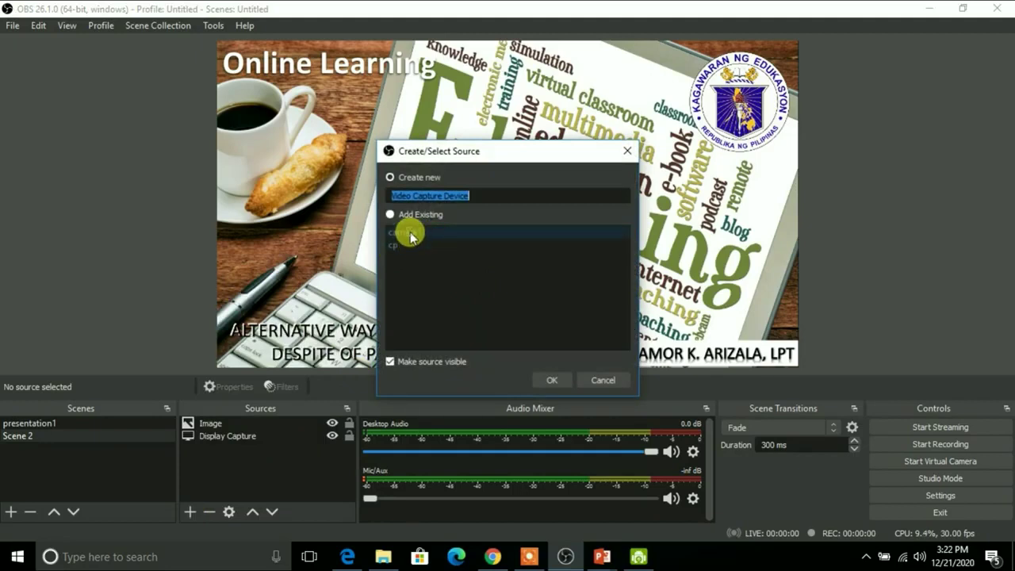
click(392, 215)
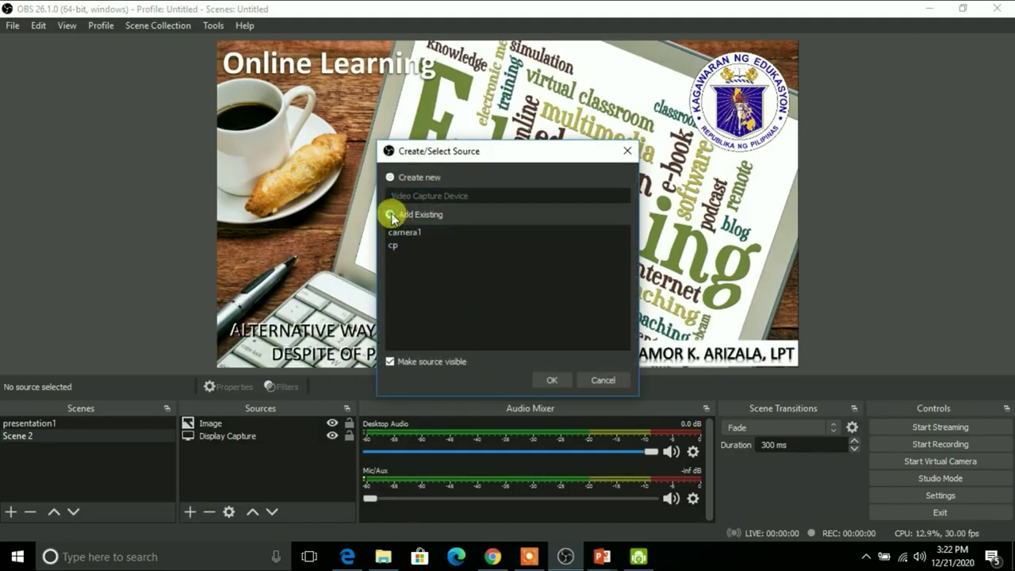
click(398, 232)
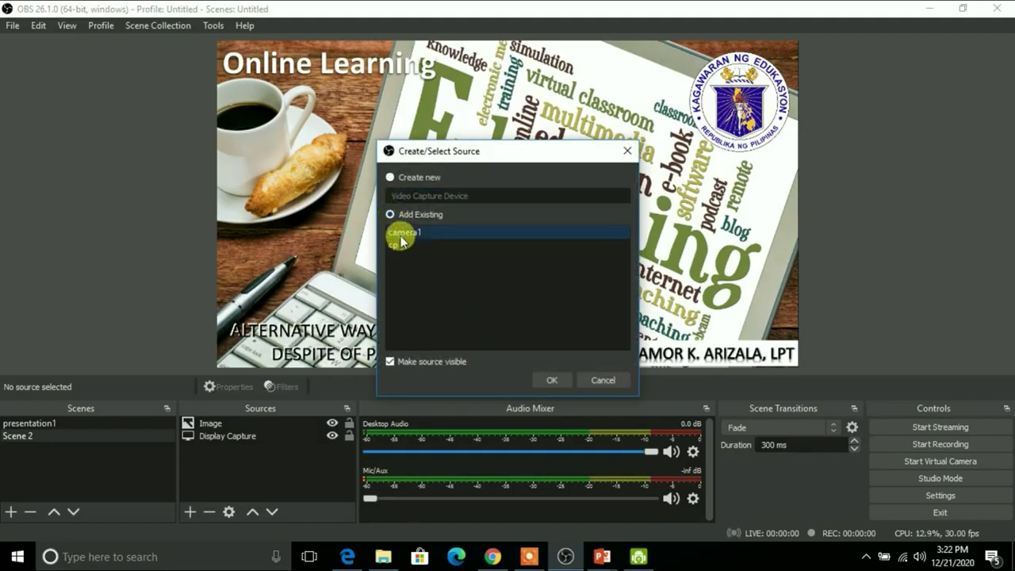
click(552, 380)
drag(484, 243, 374, 157)
drag(306, 115, 708, 238)
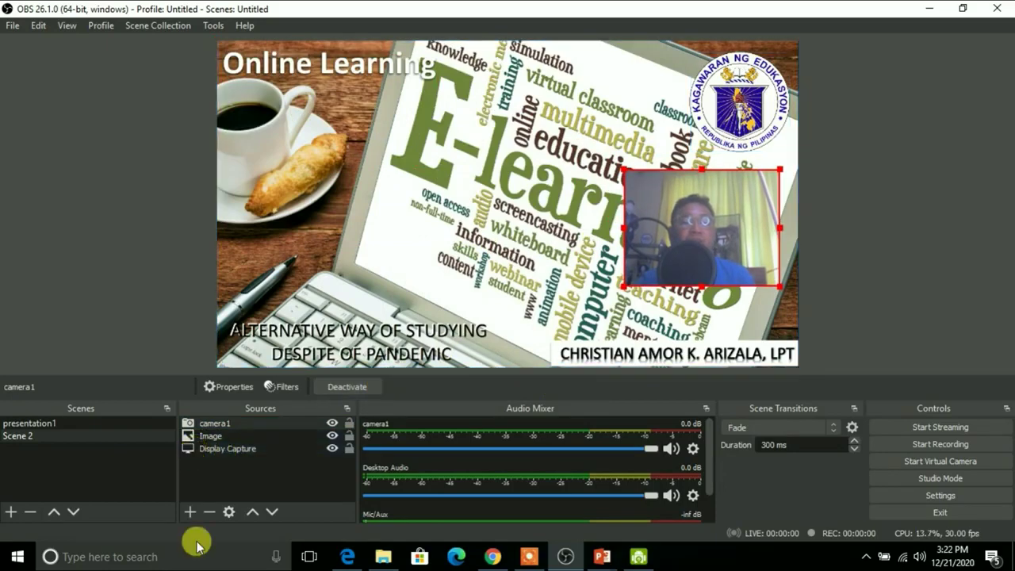
Add the existing cp video capture source to Scene 2, shrink it to about a quarter of the canvas width and move it down the slide's left side
click(191, 513)
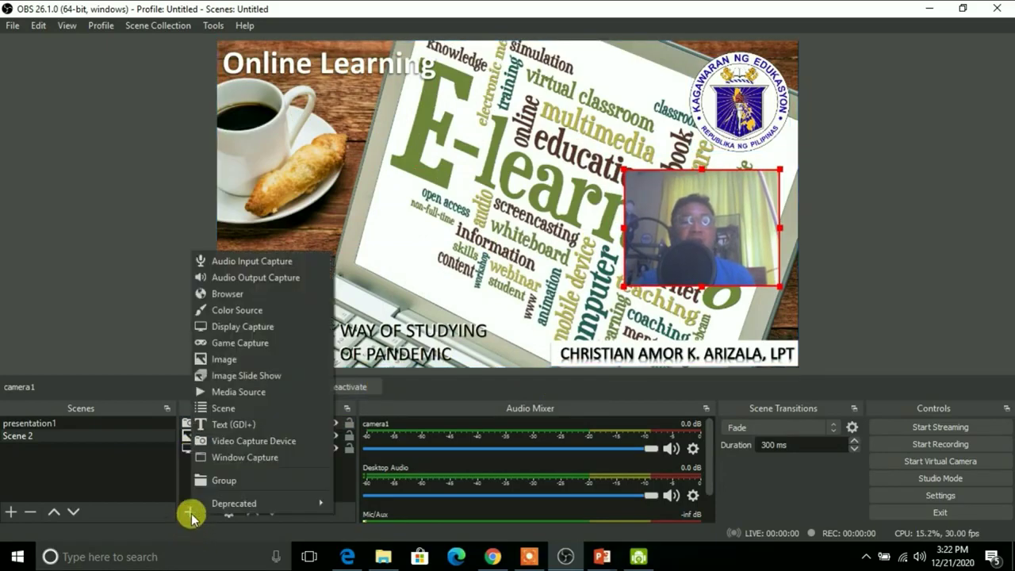
click(266, 434)
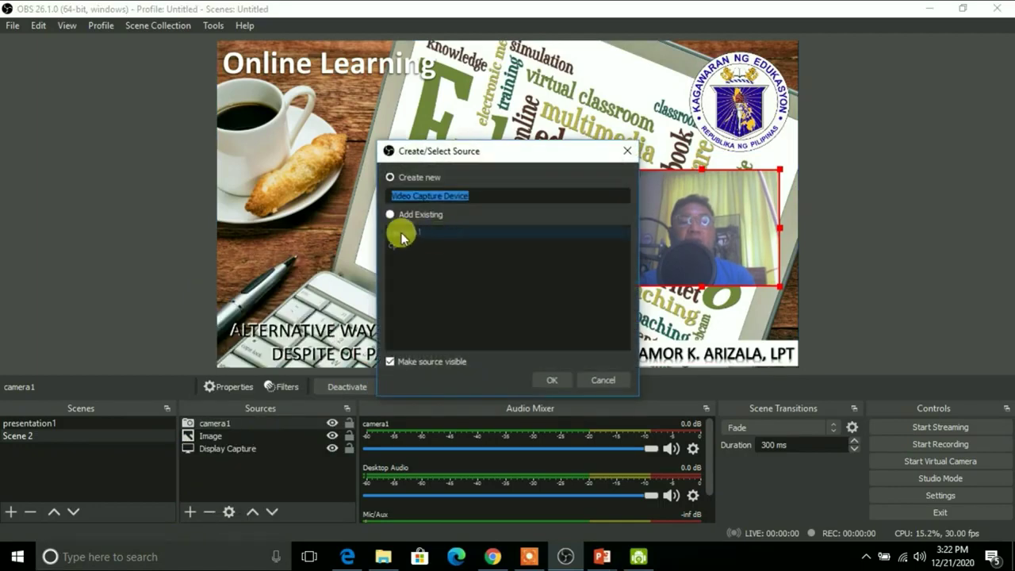
click(393, 220)
click(396, 246)
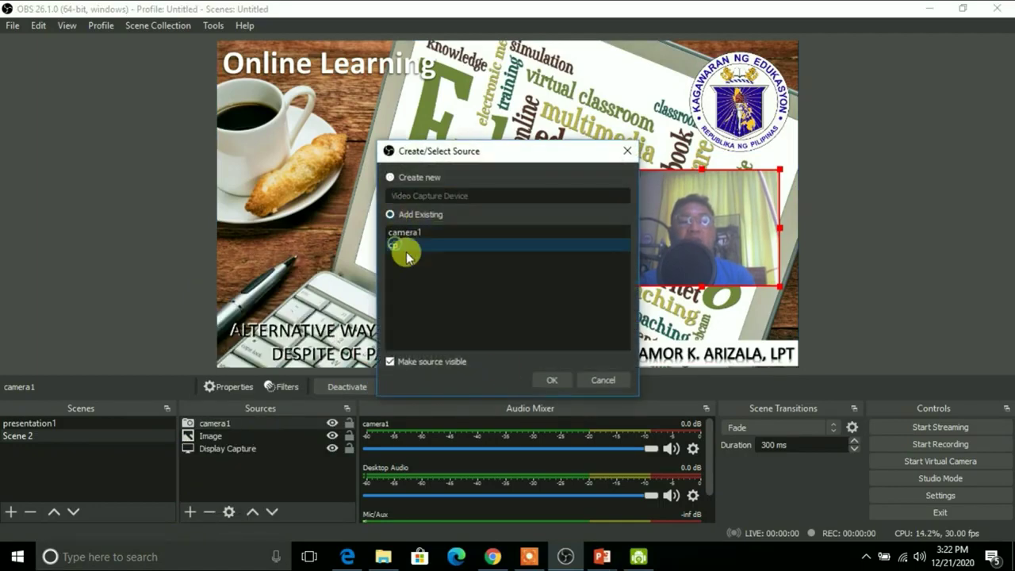
click(547, 382)
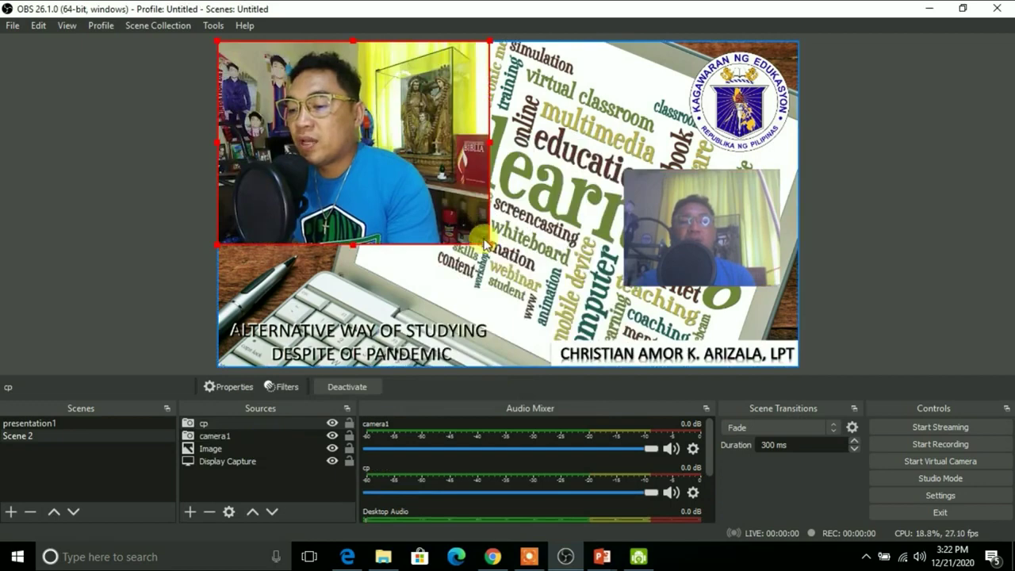
drag(485, 238, 357, 147)
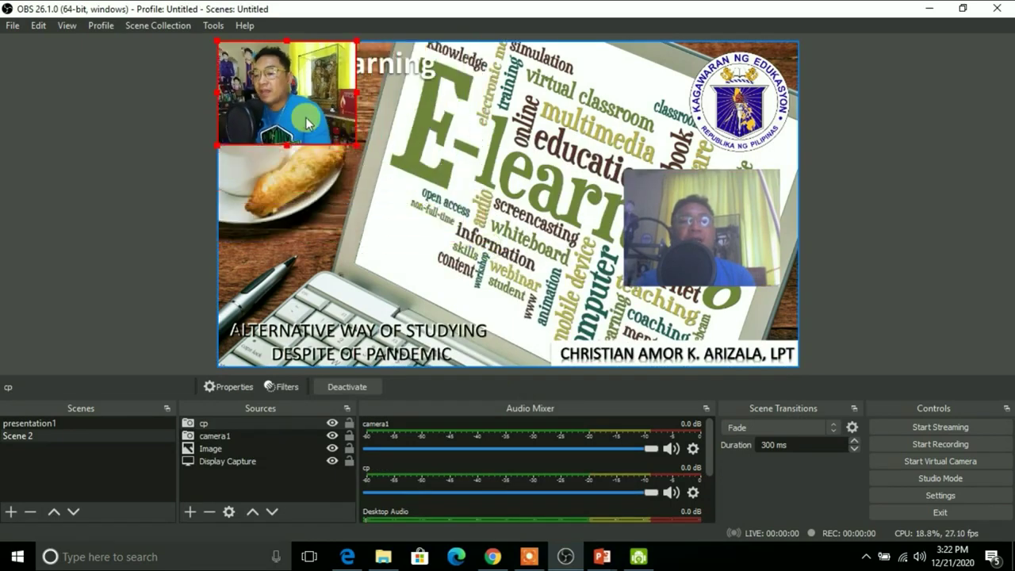
drag(288, 101, 310, 226)
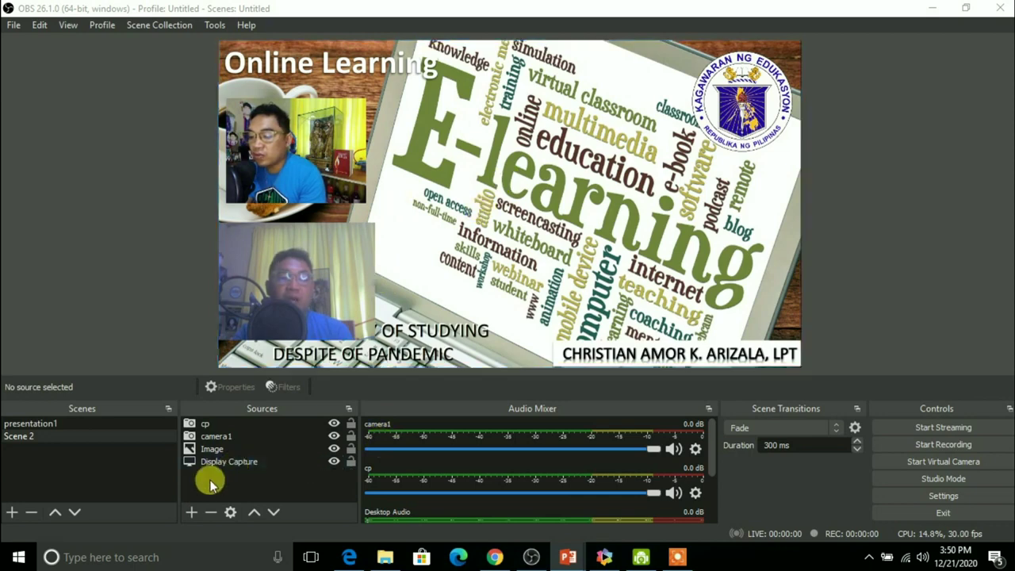
Add a new Audio Input Capture source to Scene 2 under its default name, using Microphone (MV USB AUDIO) as the device
click(188, 514)
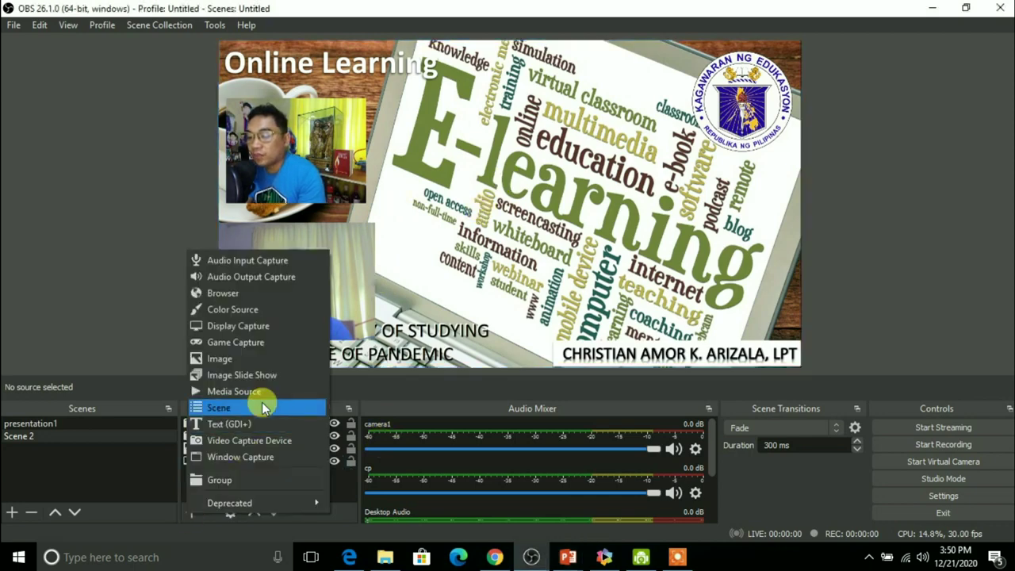
click(259, 264)
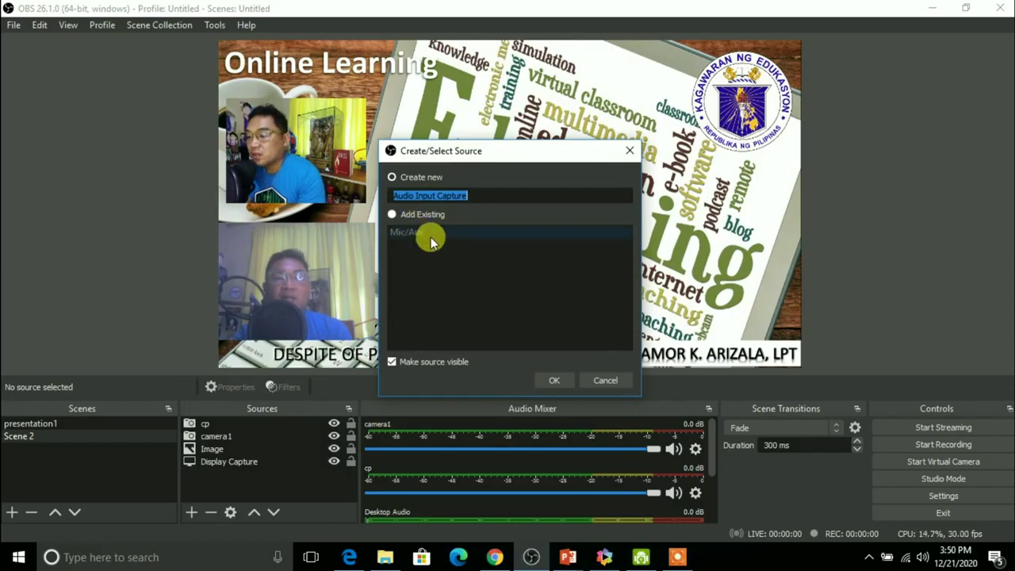
click(396, 216)
click(393, 179)
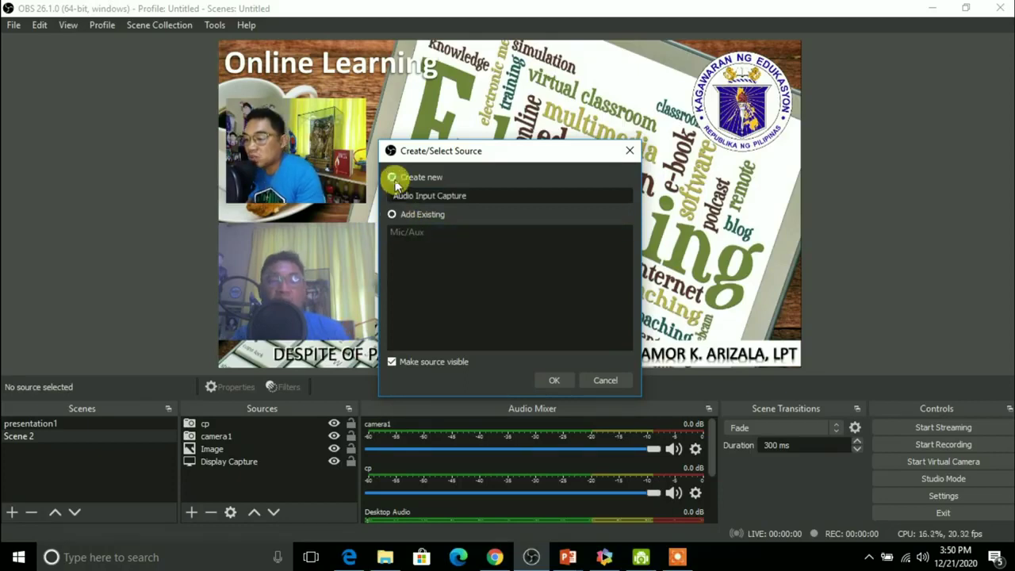
click(553, 380)
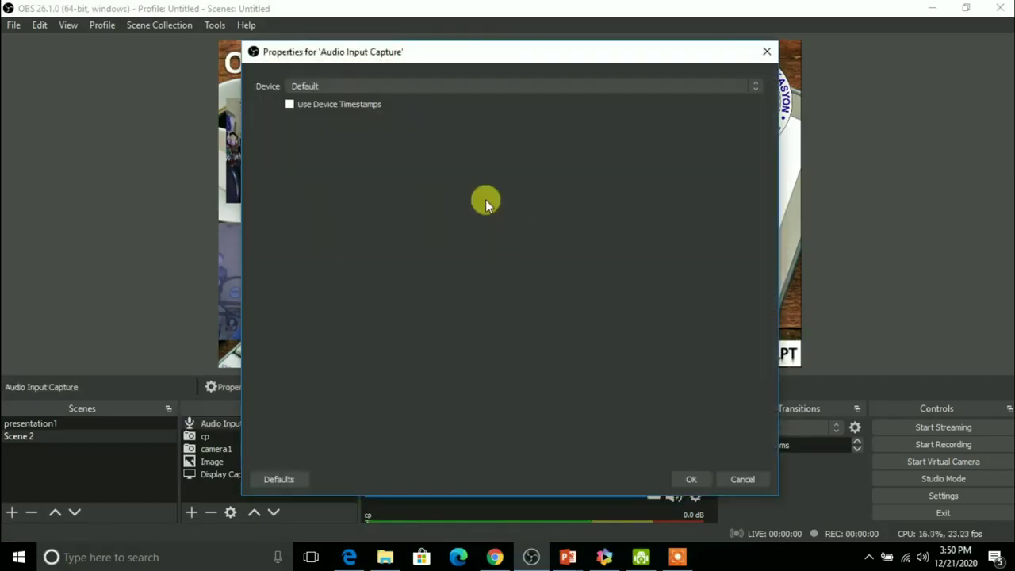
click(370, 87)
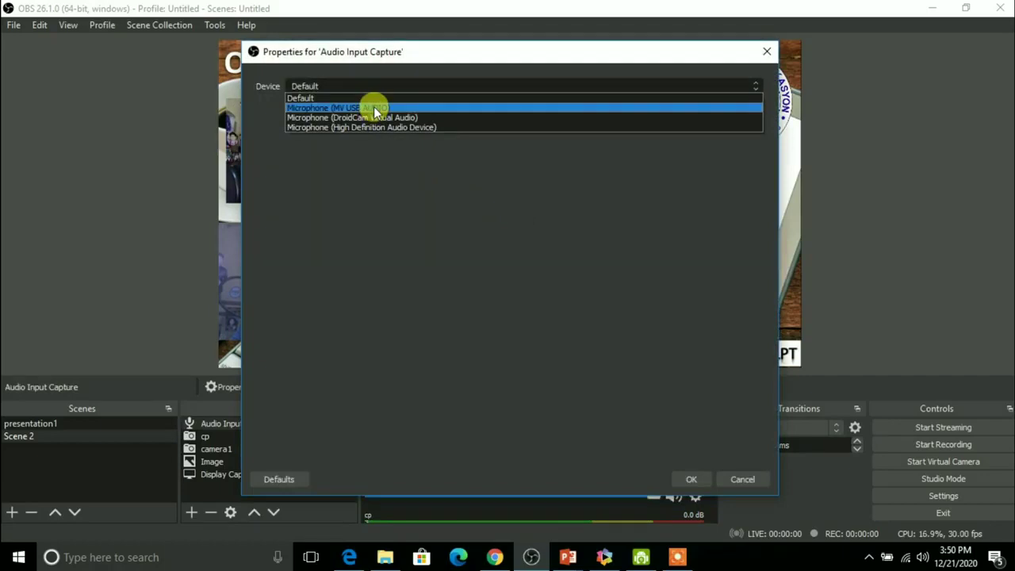
click(375, 108)
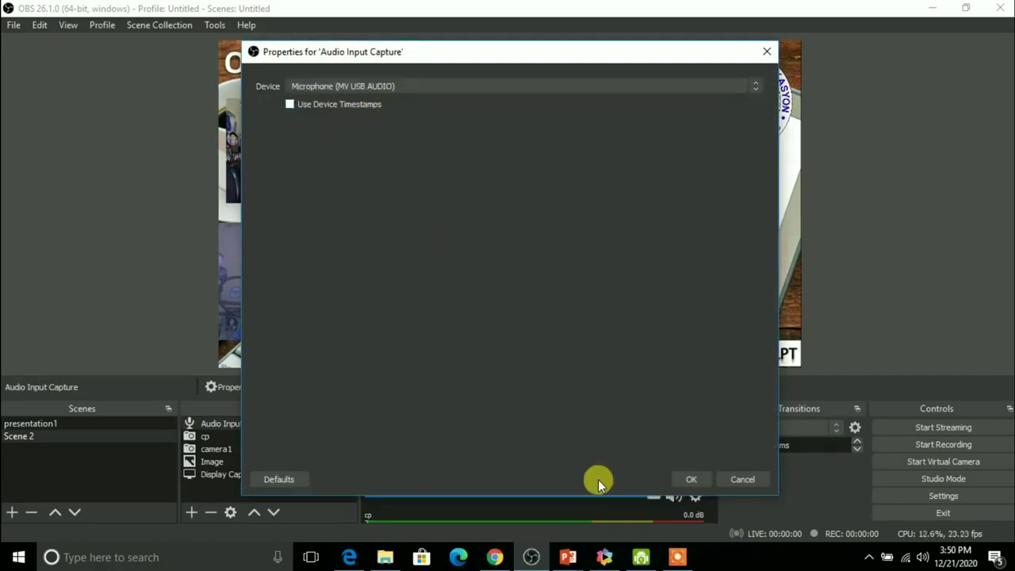
click(690, 479)
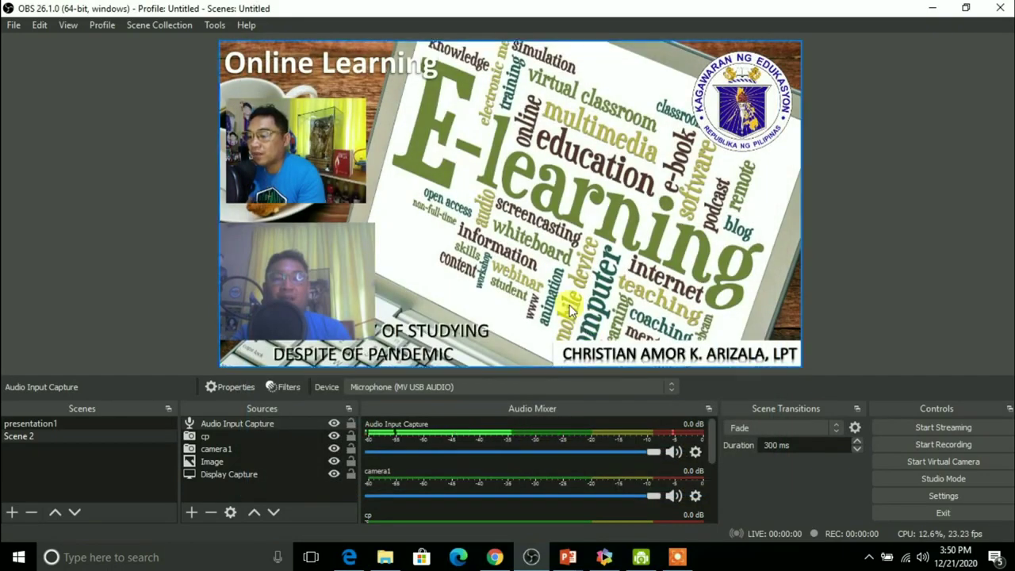
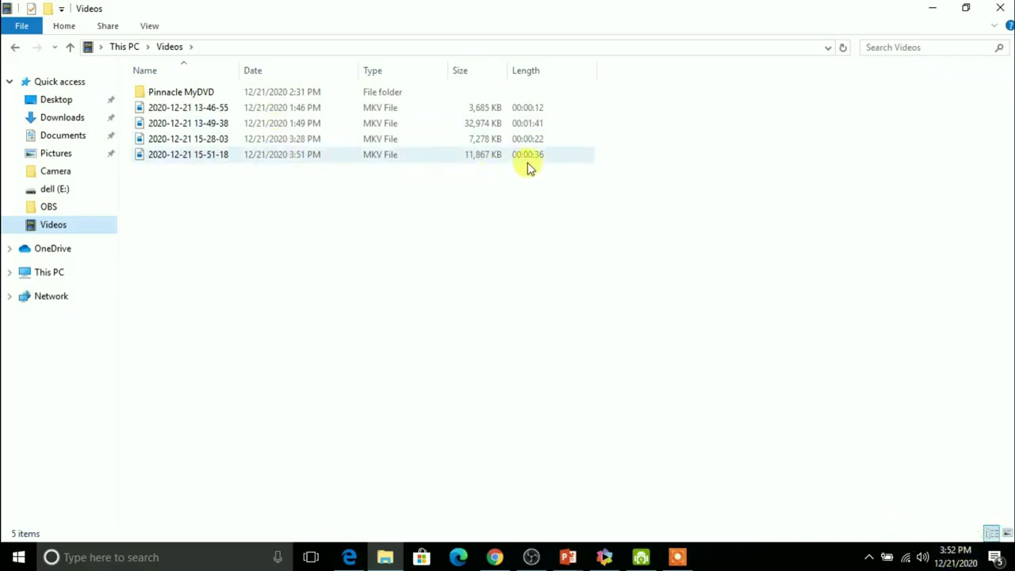
double_click(266, 156)
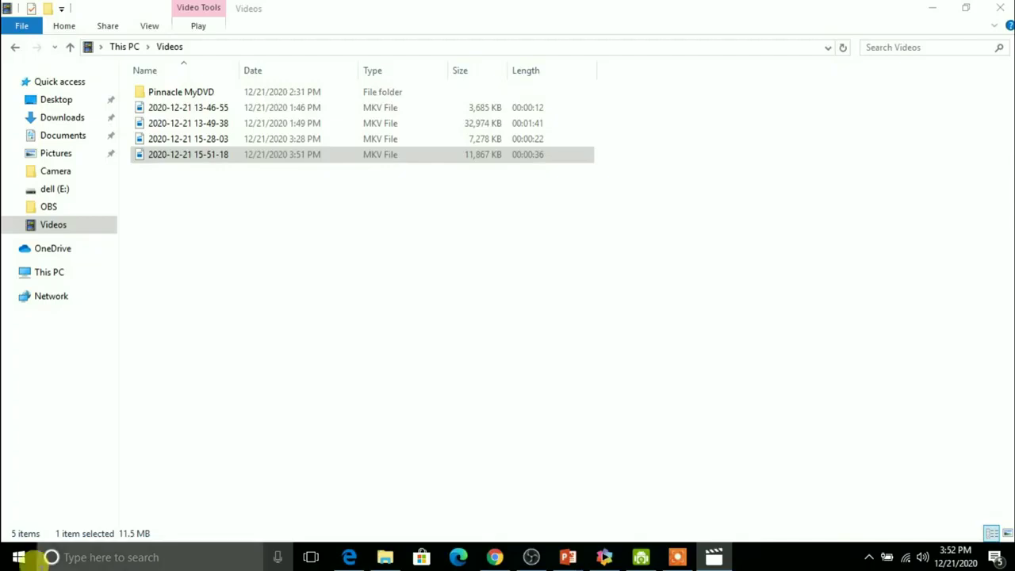
right_click(716, 558)
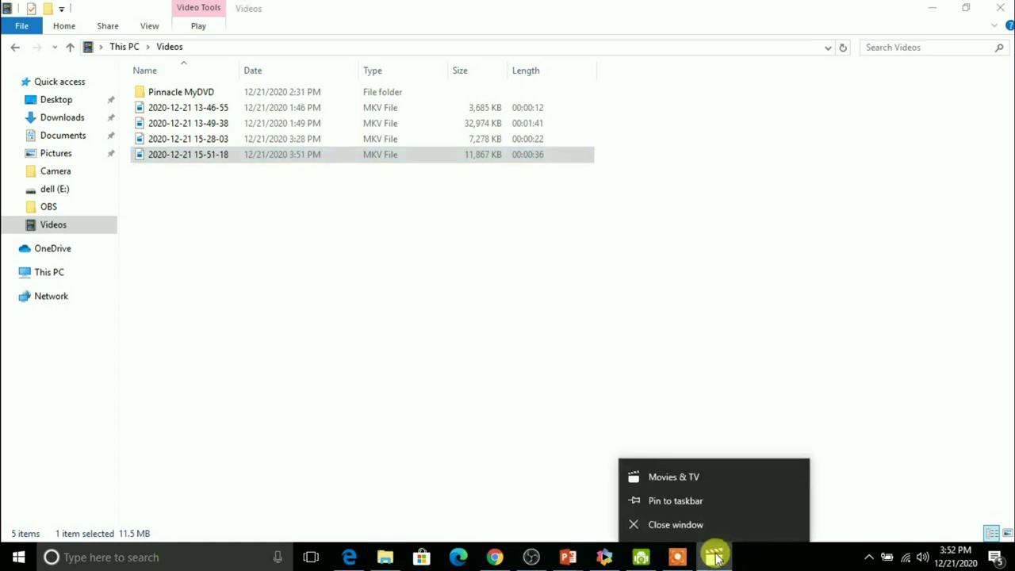
click(671, 525)
click(296, 158)
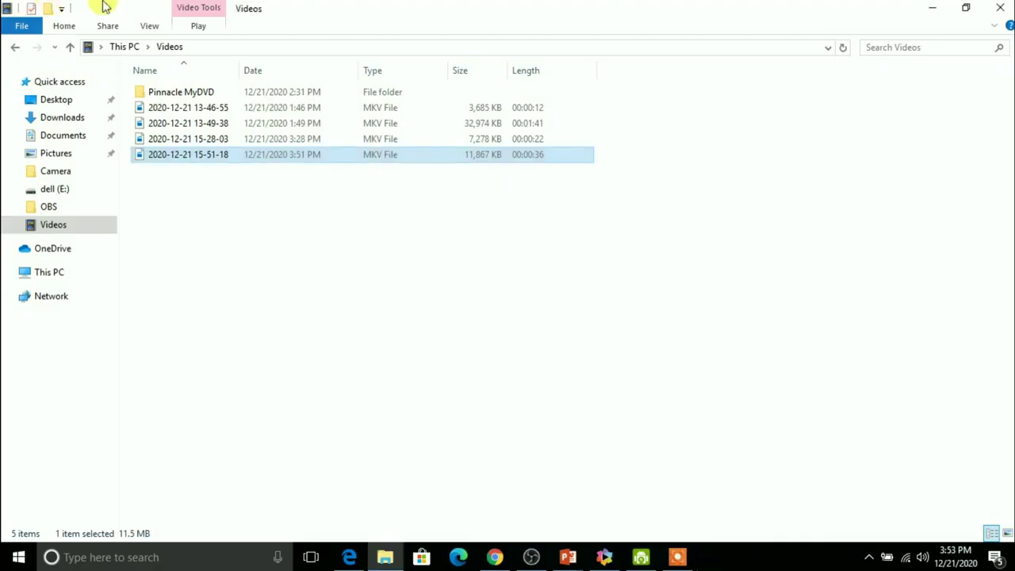
double_click(200, 161)
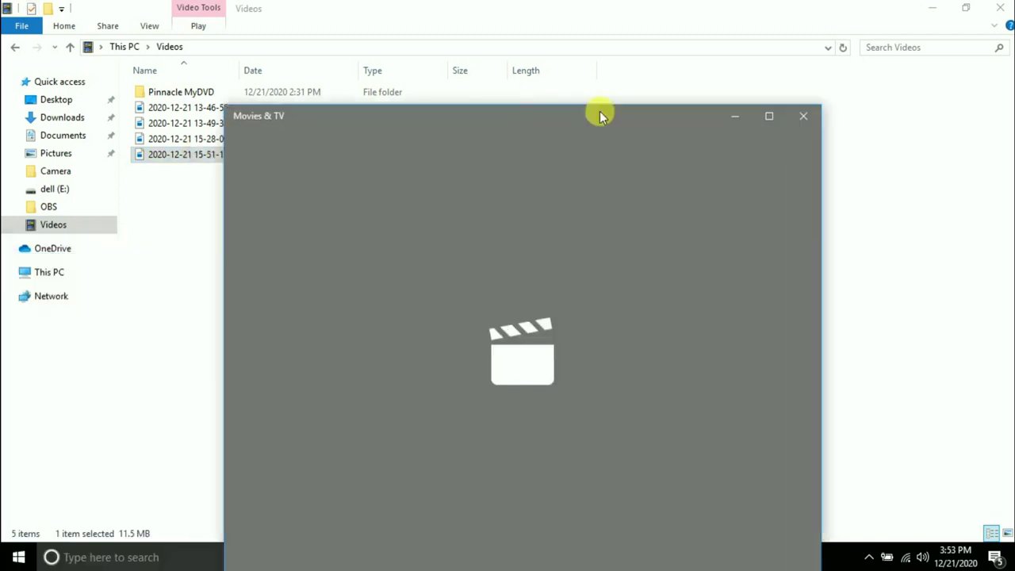
drag(600, 111, 598, 53)
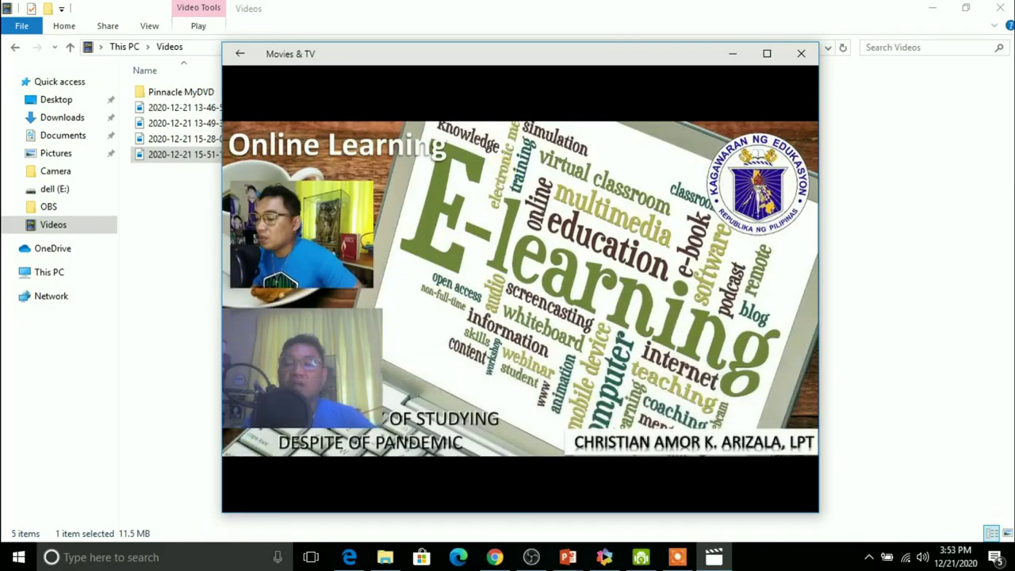
mouse_move(426, 367)
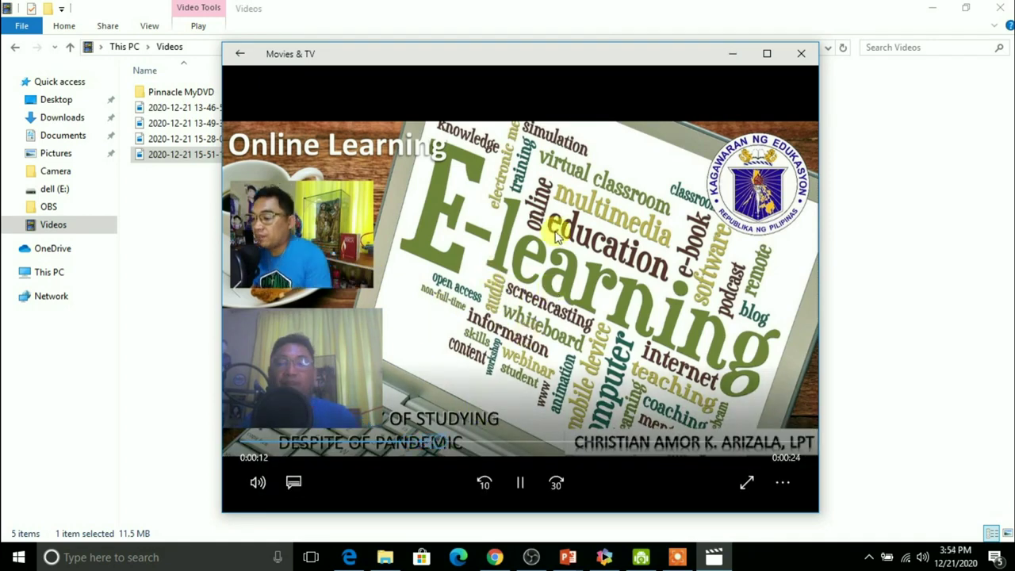
click(800, 57)
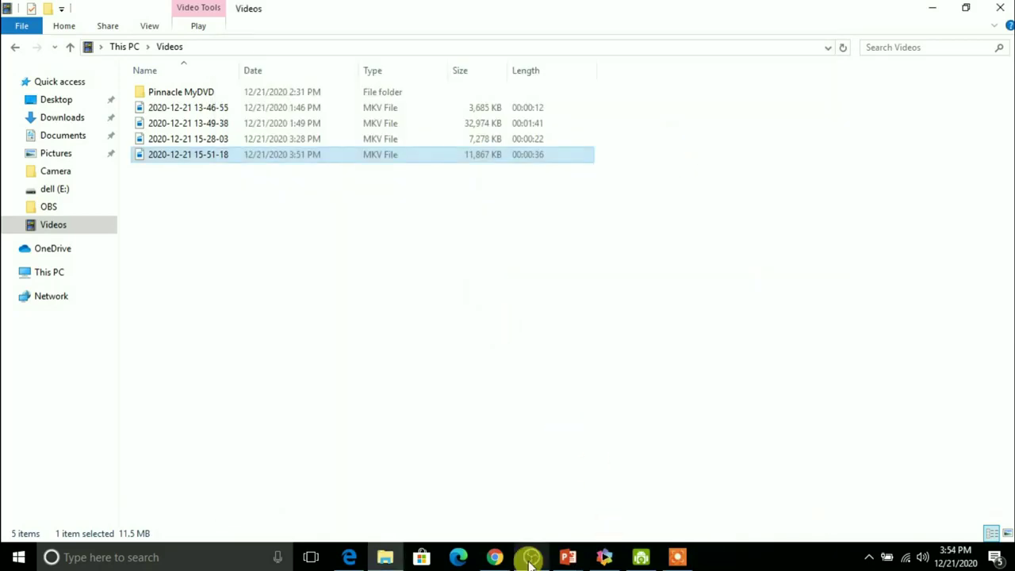
Switch back to OBS Studio and create a new Text (GDI+) source in Scene 2 under its default name
click(531, 557)
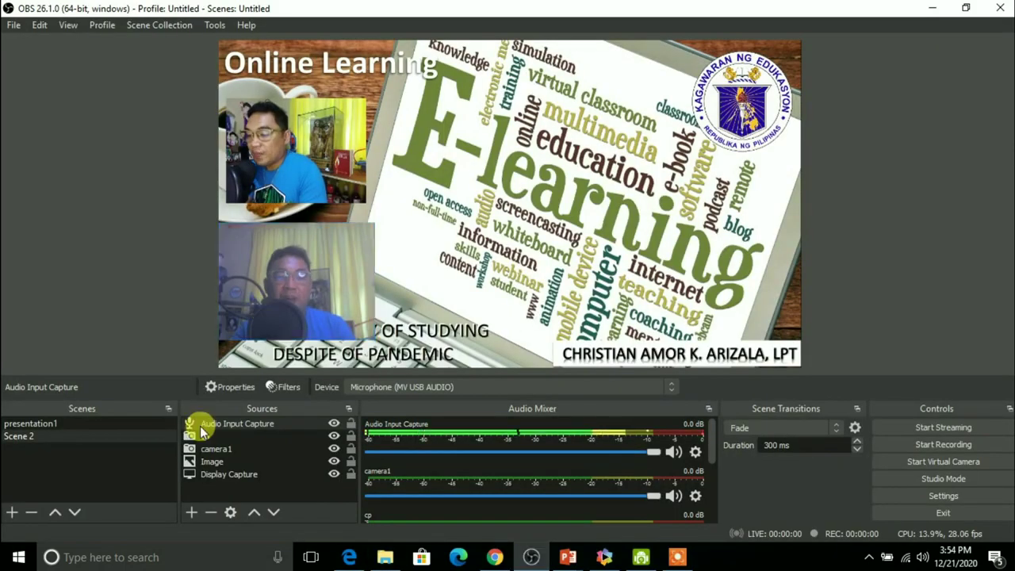
click(214, 476)
click(200, 490)
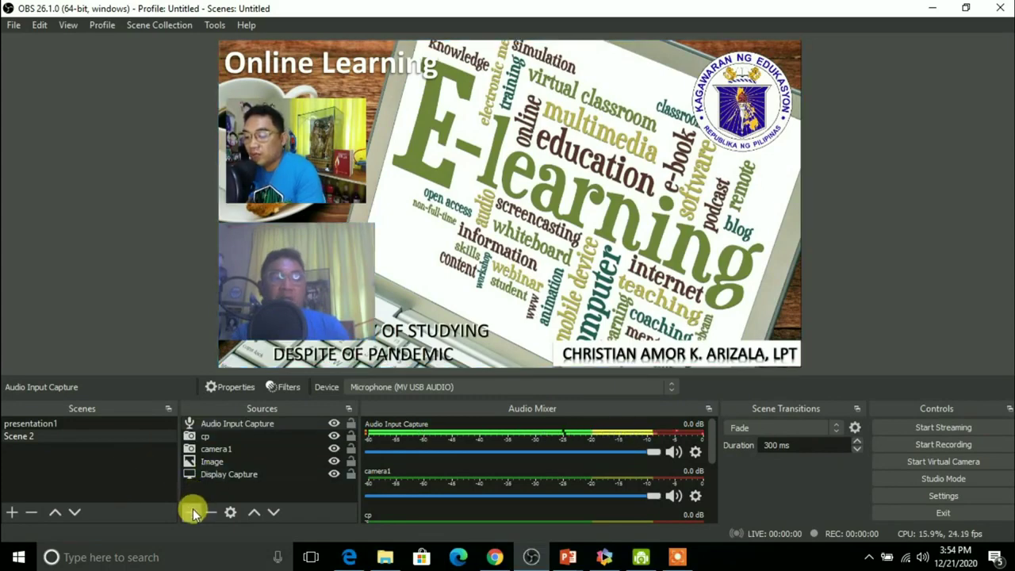
click(192, 513)
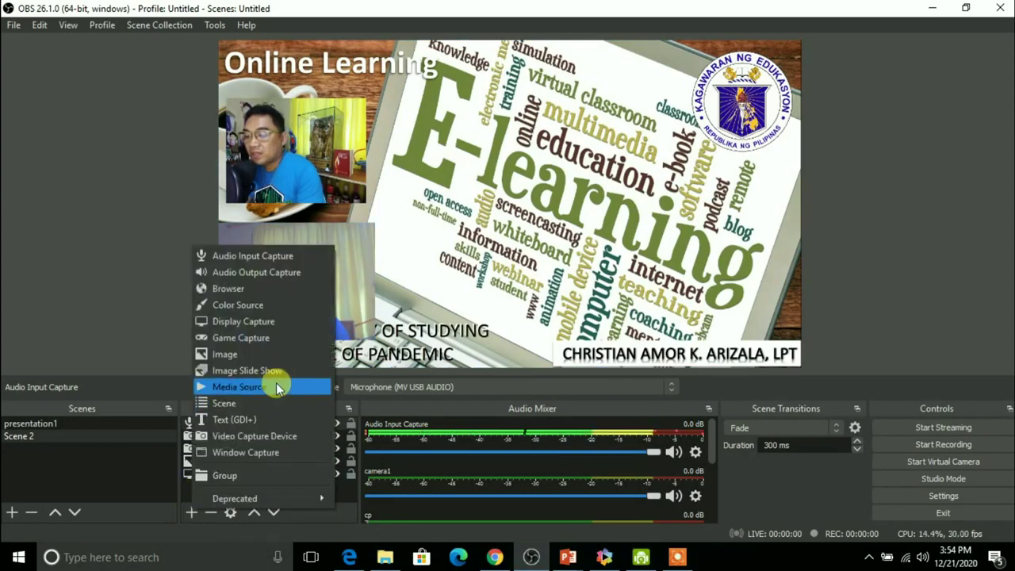
click(238, 418)
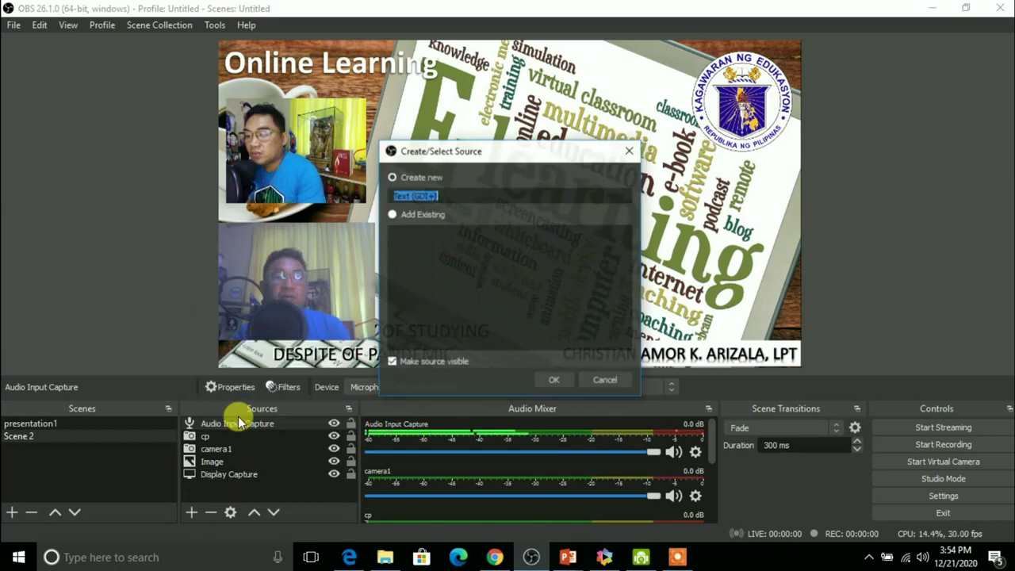
click(558, 382)
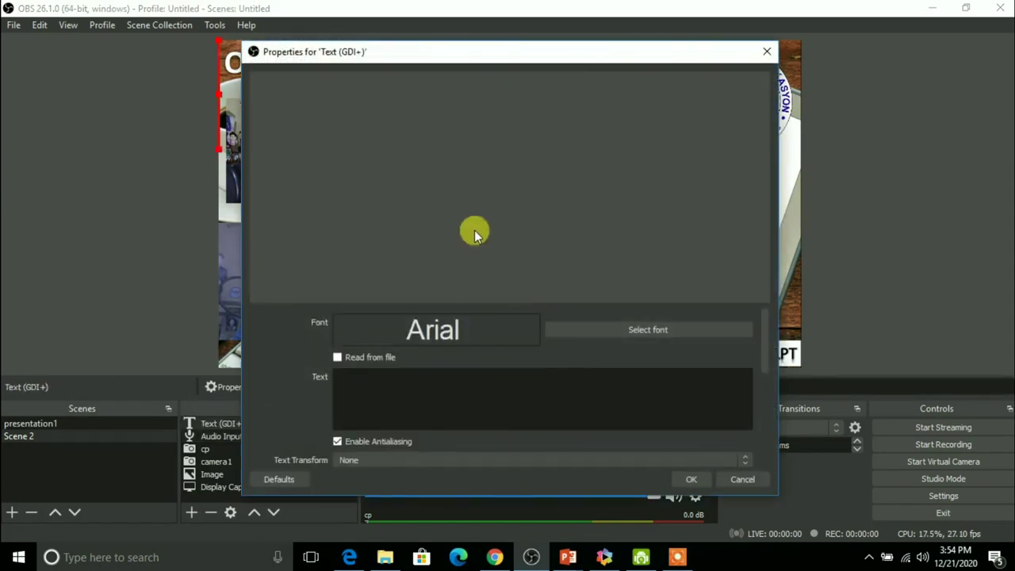
Enter "my online class" as the text of the new source and set its color to bright green #55ff00
click(414, 384)
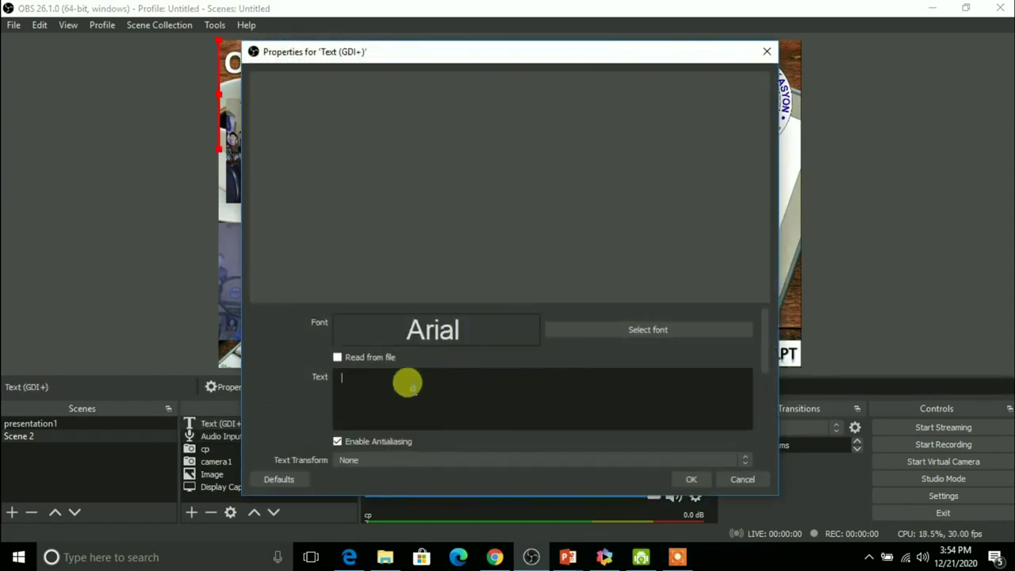
text(my on)
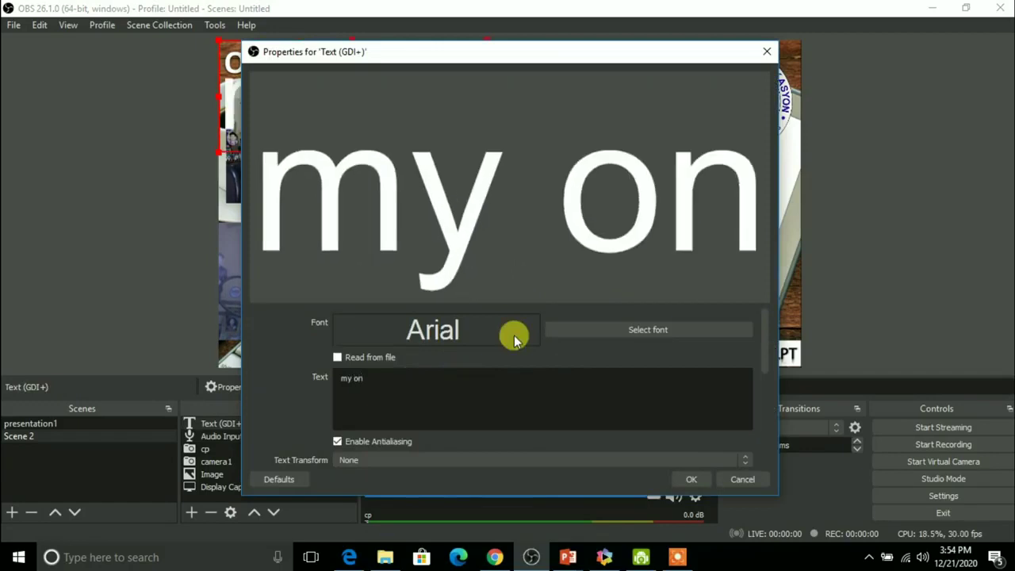
text(line class)
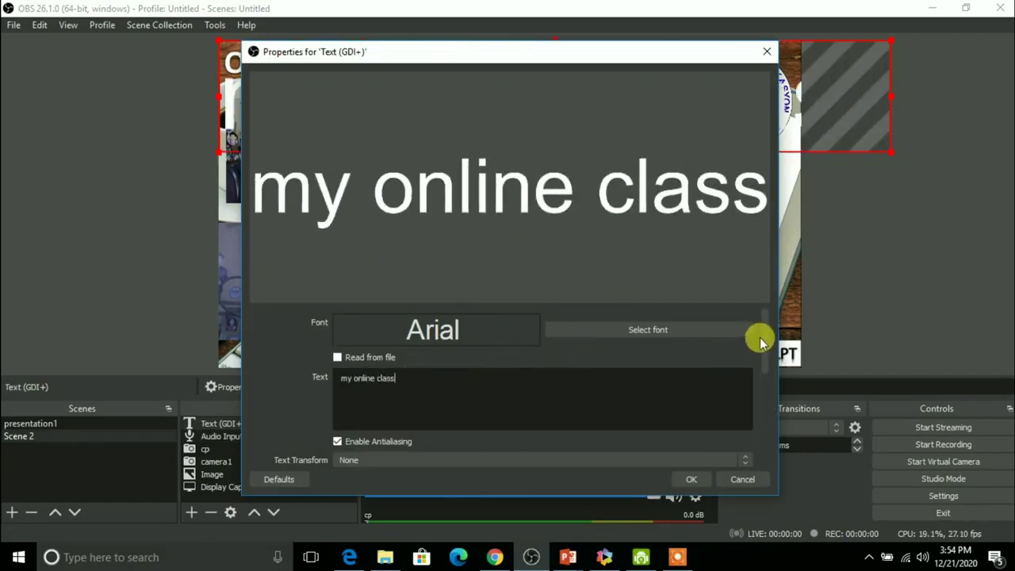
drag(764, 339, 770, 403)
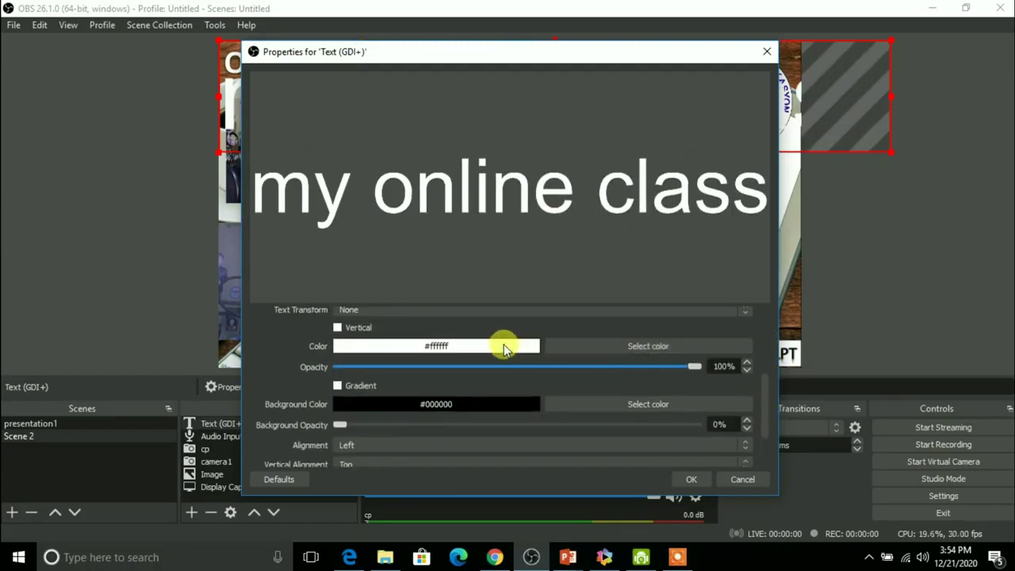
click(580, 346)
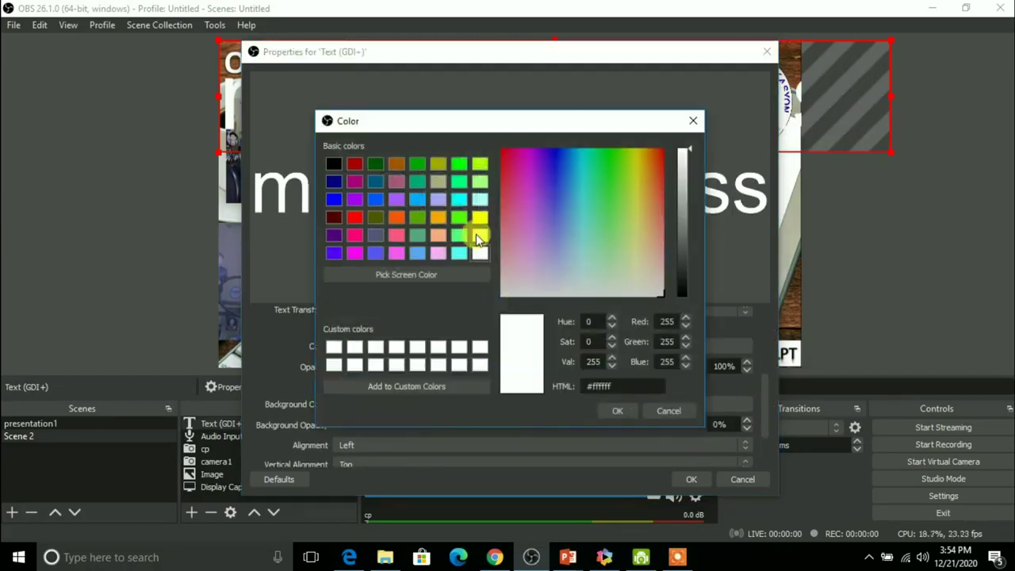
click(457, 218)
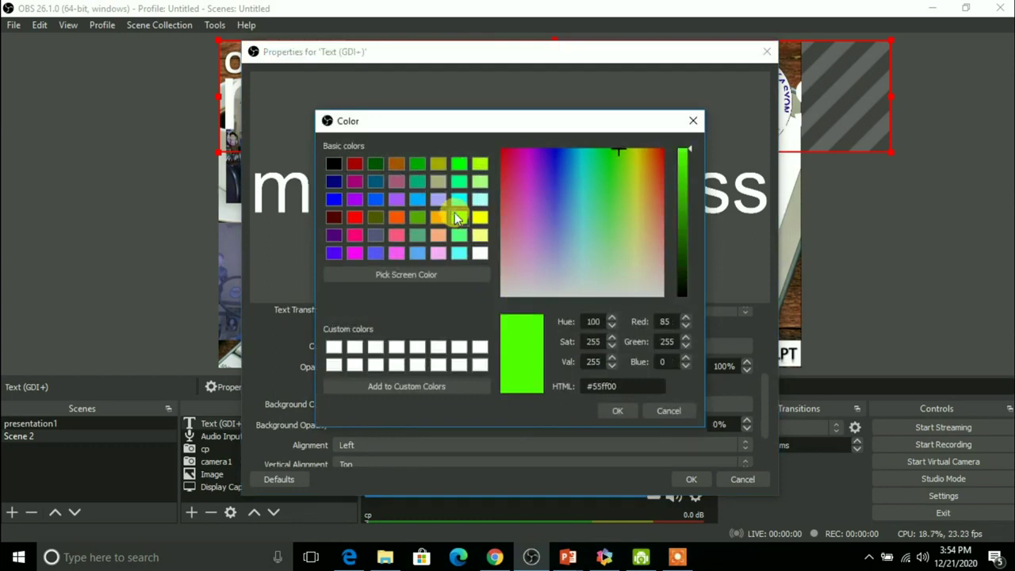
click(617, 411)
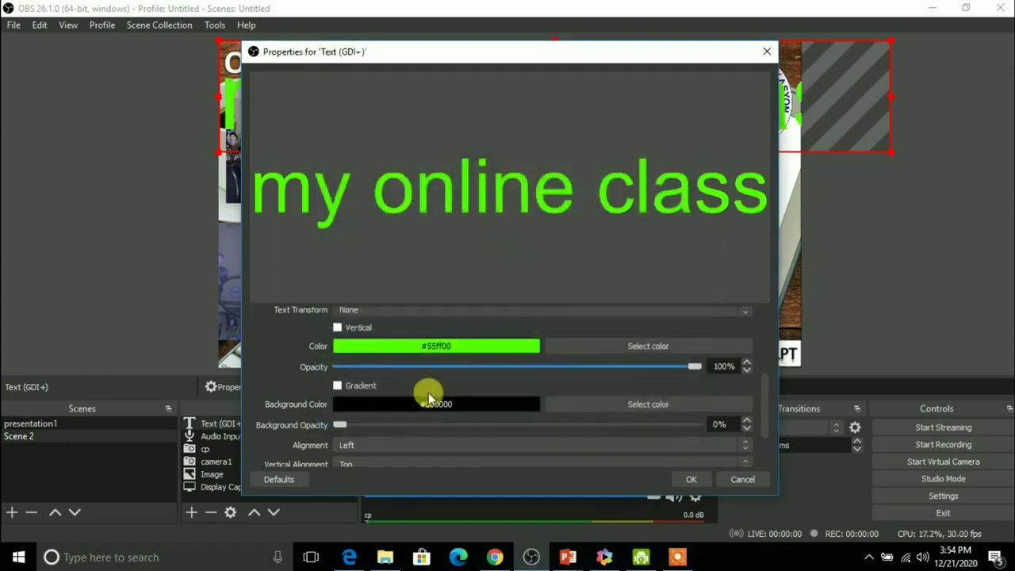
Set the text's background color to dark blue #00007f and accept the source properties
click(580, 404)
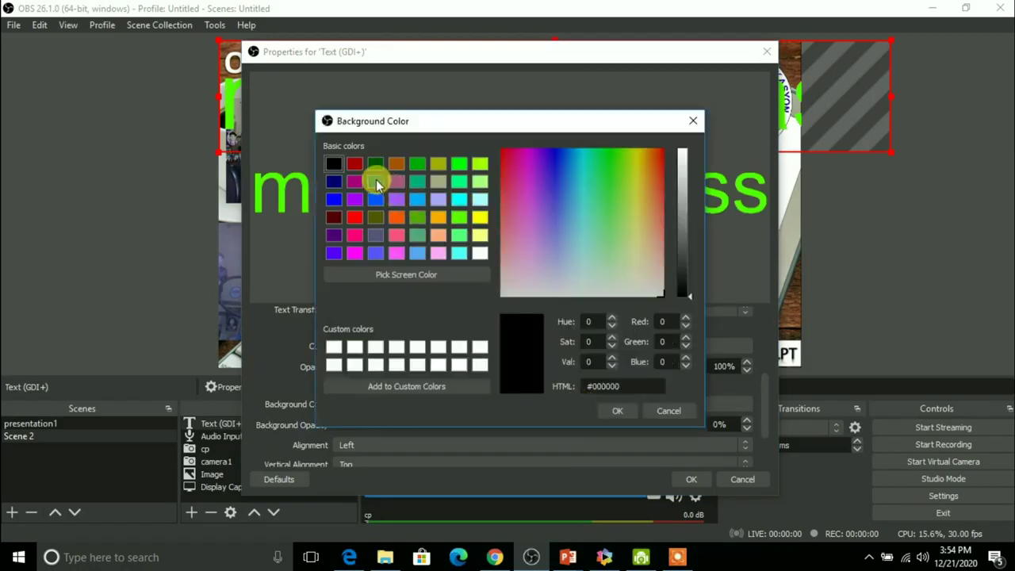
click(376, 179)
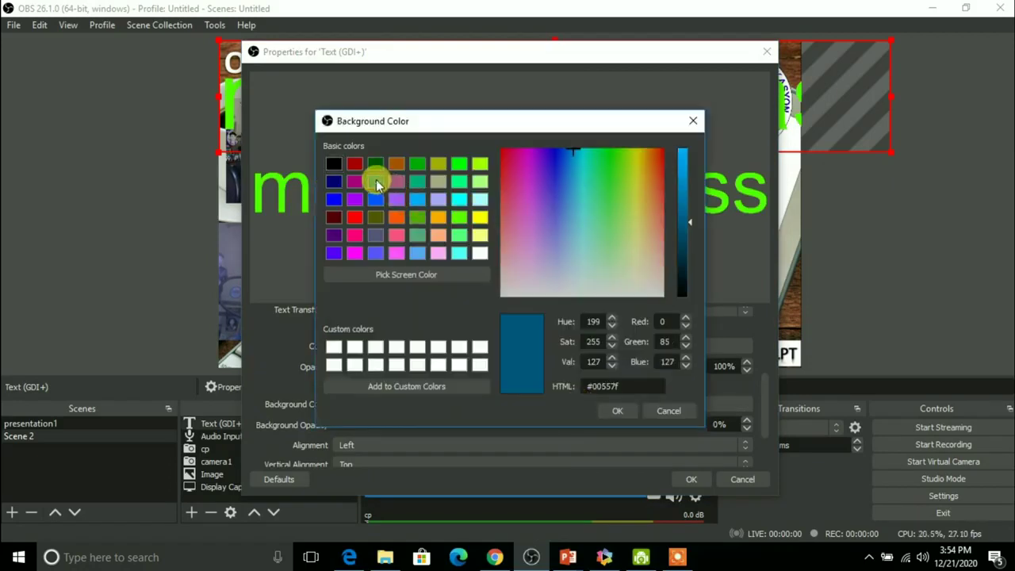
click(334, 181)
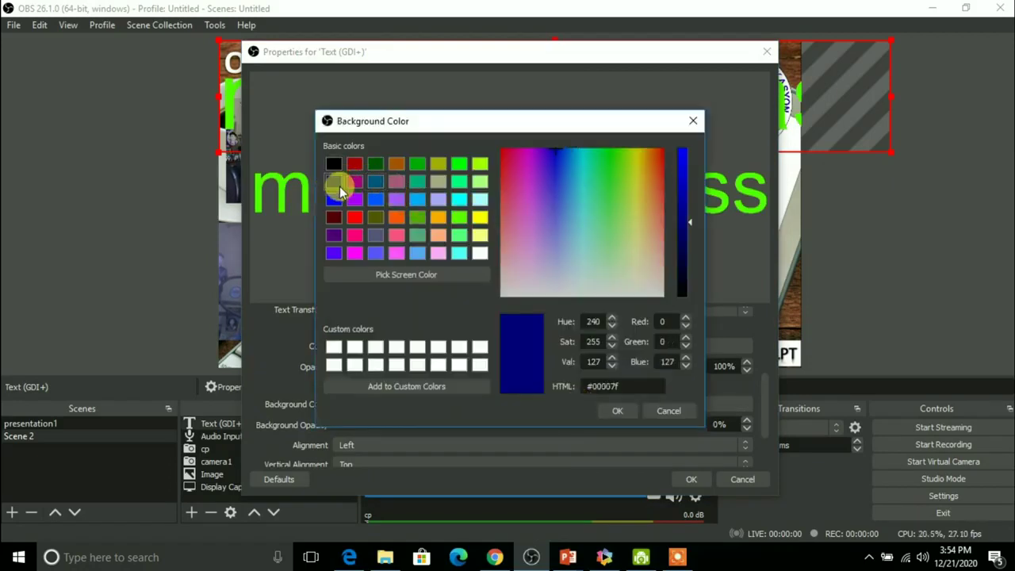
click(609, 412)
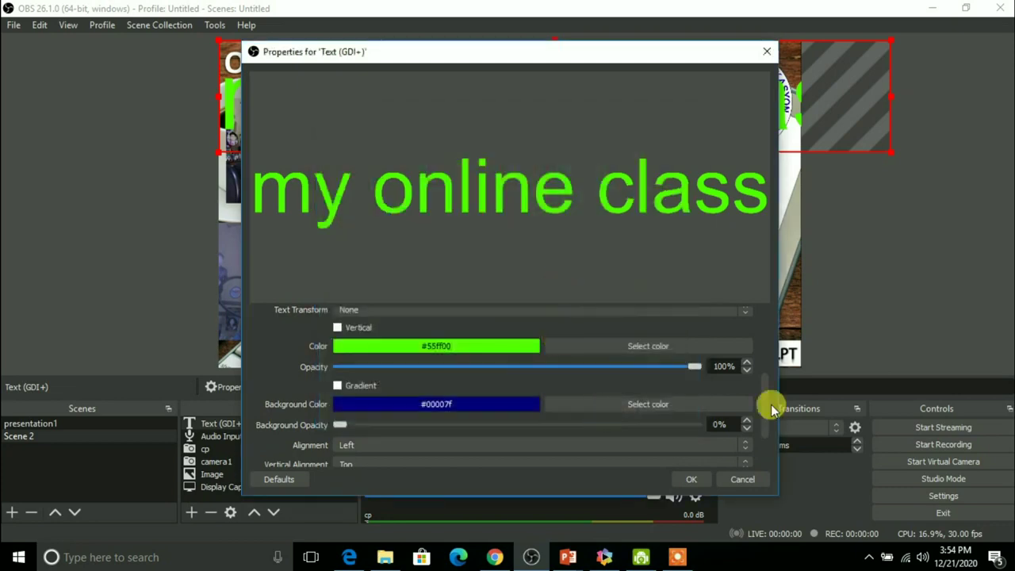
scroll(768, 390, down, 2)
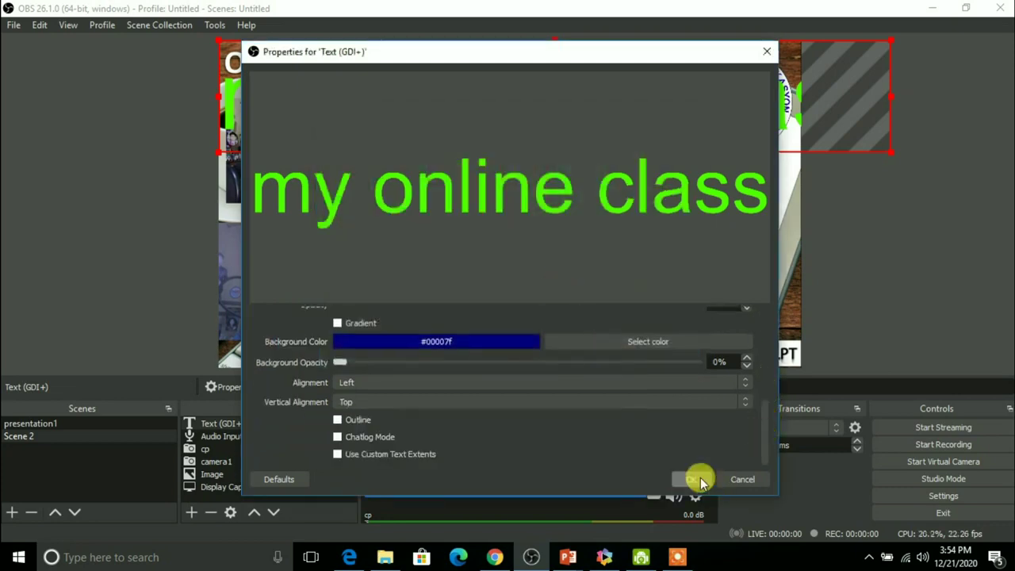
click(698, 478)
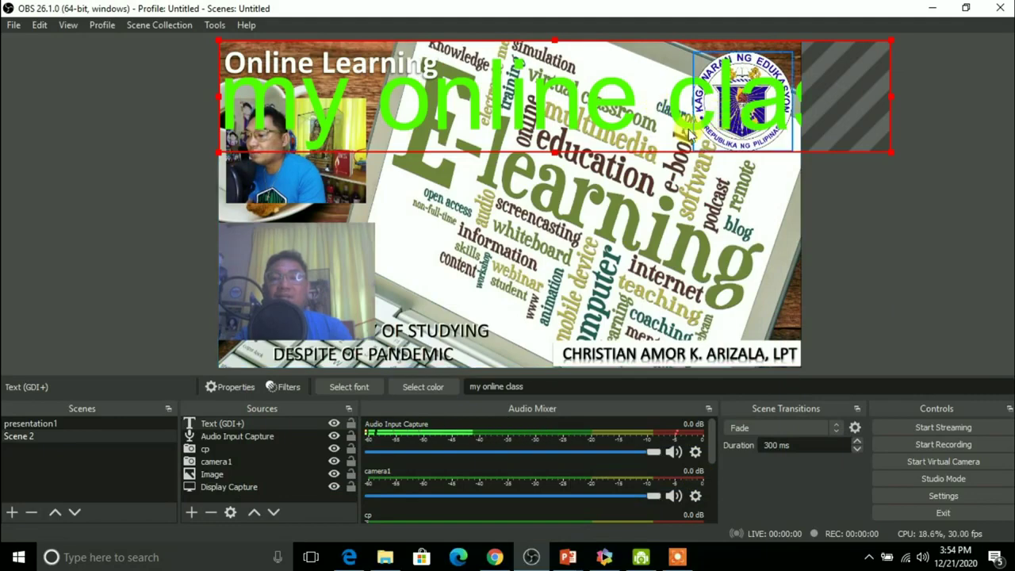
Shrink the text overlay to about two thirds of the canvas width and place it fully on the slide, slightly below its middle
drag(687, 122, 696, 168)
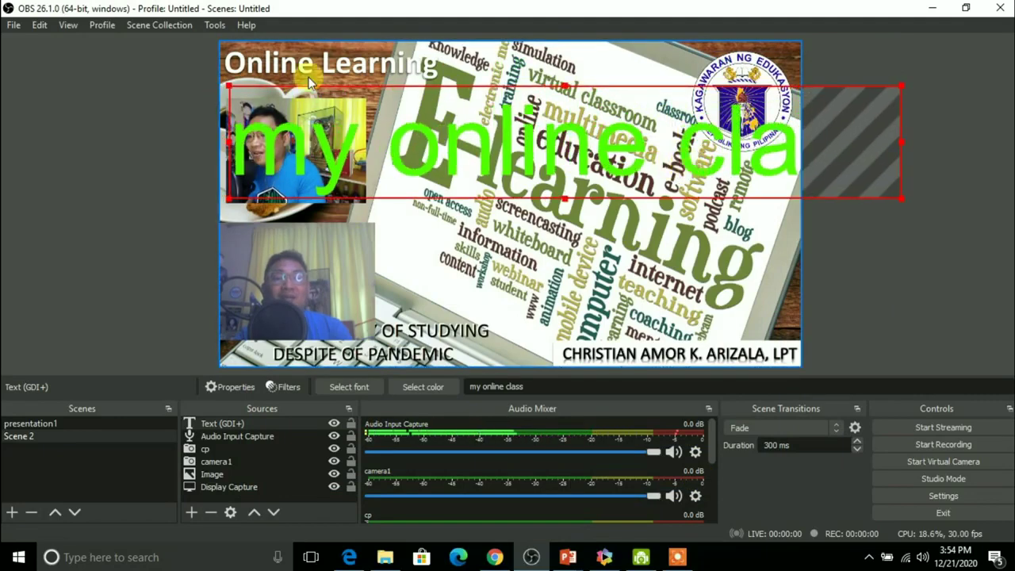
drag(228, 84, 504, 133)
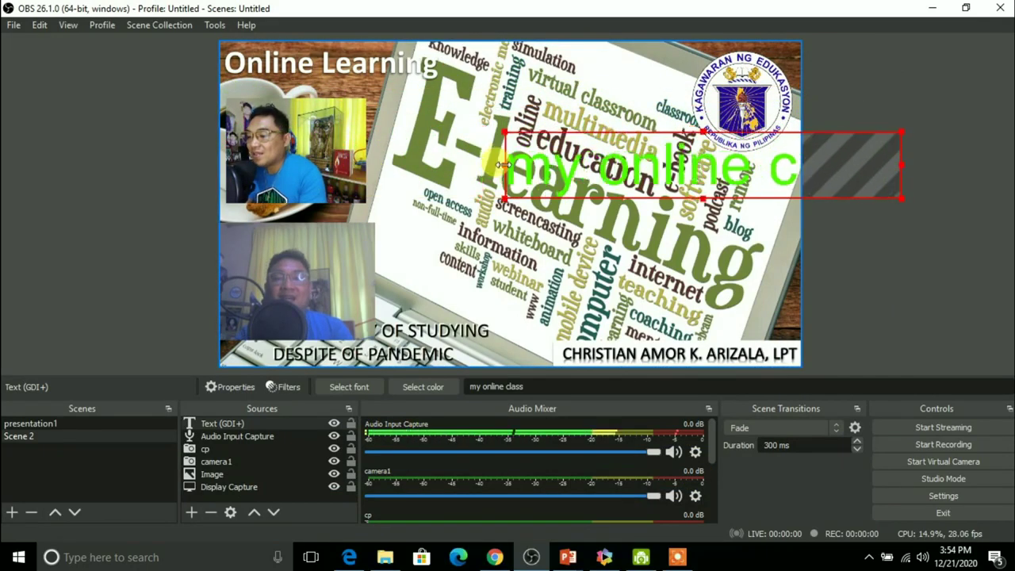
drag(639, 182, 468, 230)
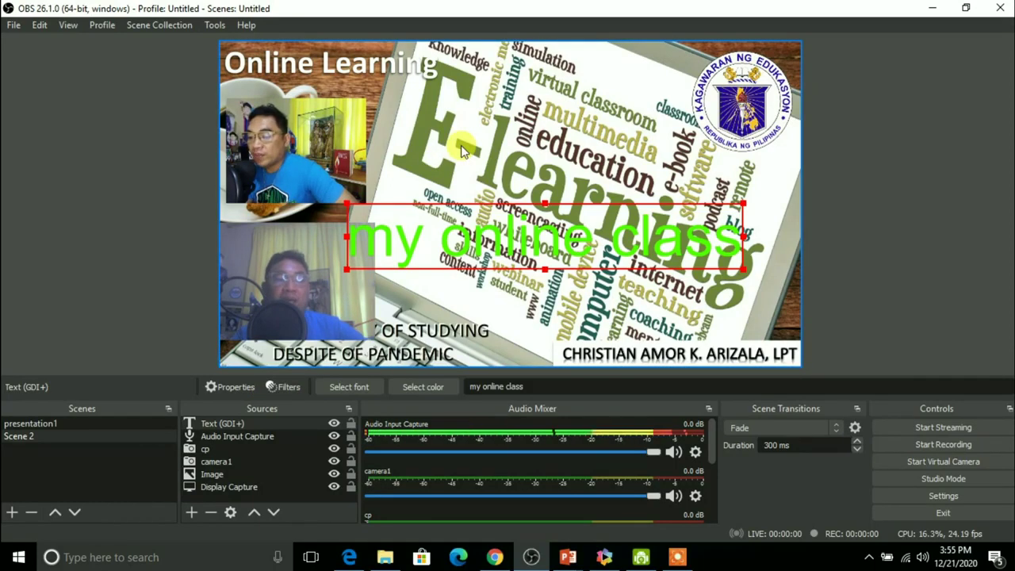
Show the presentation1 scene to compare its layout, and return to Scene 2
click(41, 425)
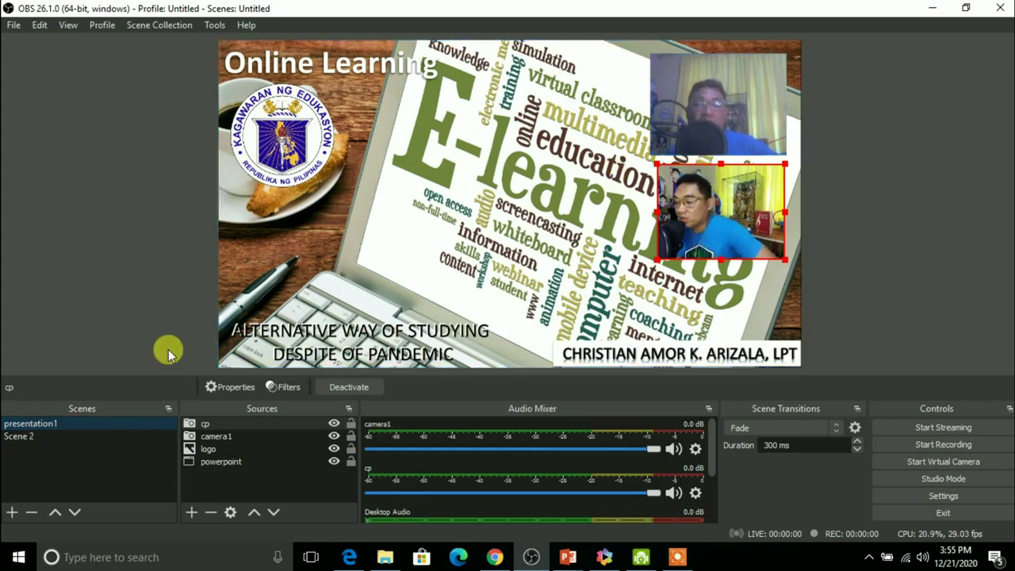
click(28, 437)
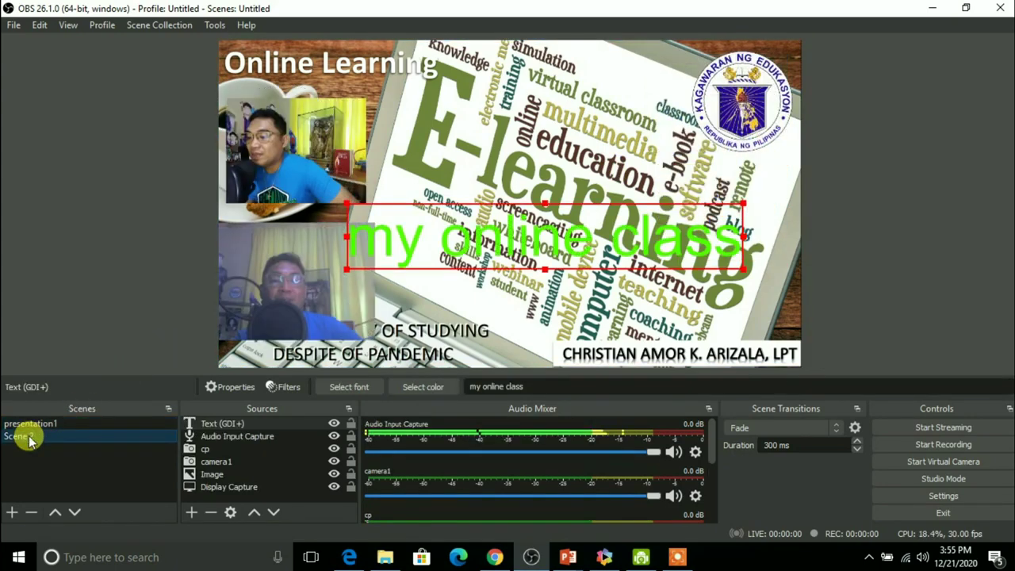